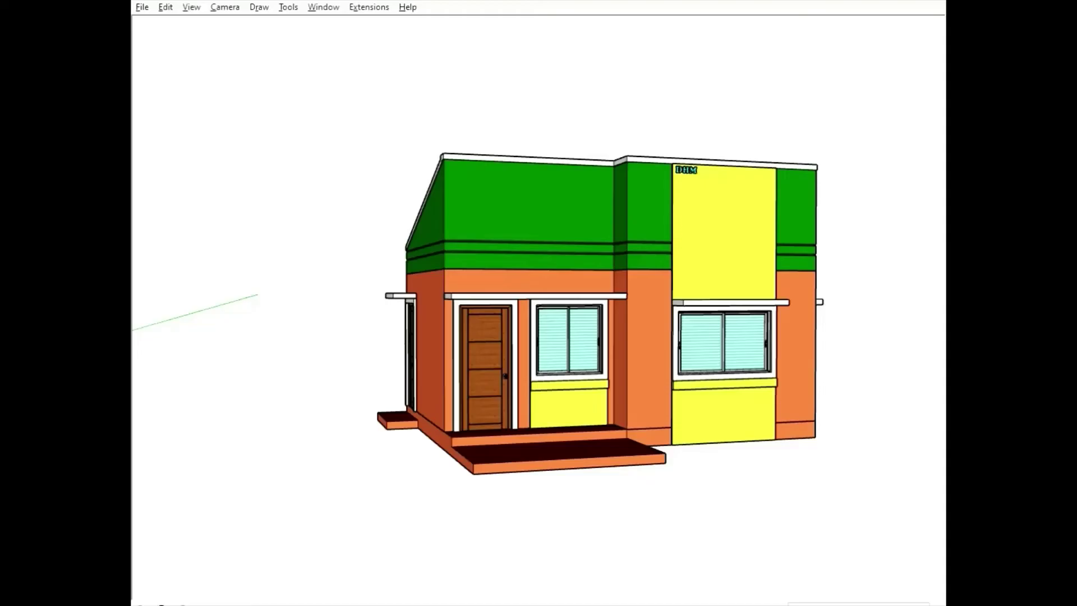
Orbit and zoom around the house to inspect its facade, side walls, door and windows.
mouse_move(469, 196)
middle_mouse_down()
mouse_move(584, 242)
mouse_move(771, 230)
mouse_move(524, 236)
middle_mouse_up()
scroll(594, 237, "up", 2)
mouse_move(596, 243)
middle_mouse_down()
mouse_move(464, 262)
mouse_move(521, 269)
mouse_move(750, 250)
mouse_move(490, 259)
mouse_move(572, 277)
mouse_move(493, 281)
mouse_move(596, 291)
mouse_move(456, 296)
mouse_move(713, 300)
middle_mouse_up()
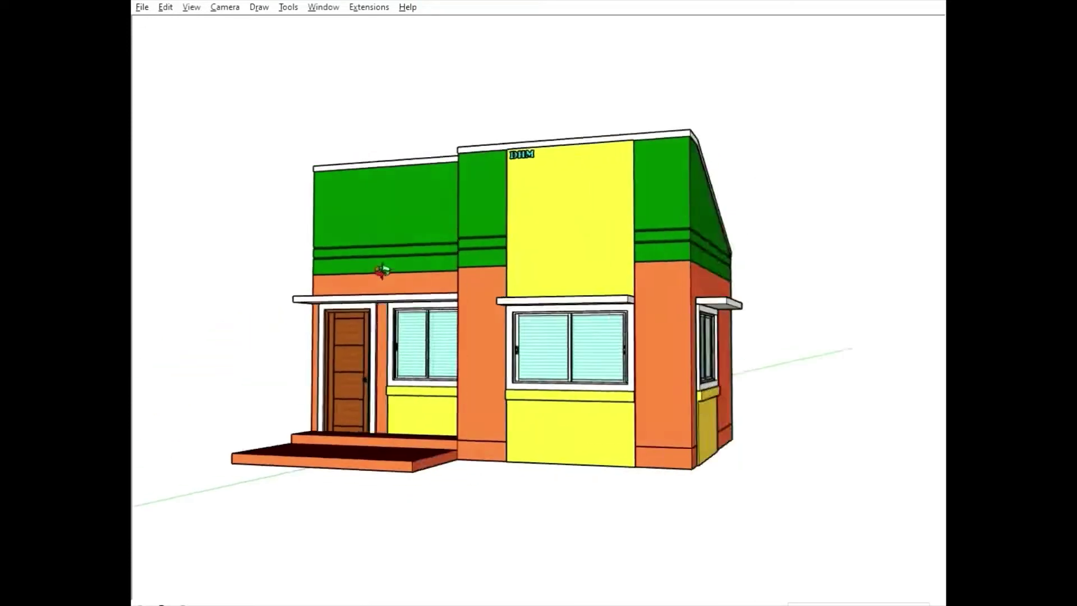
scroll(562, 287, "up", 3)
middle_click_drag(562, 286, 432, 284)
scroll(465, 280, "up", 2)
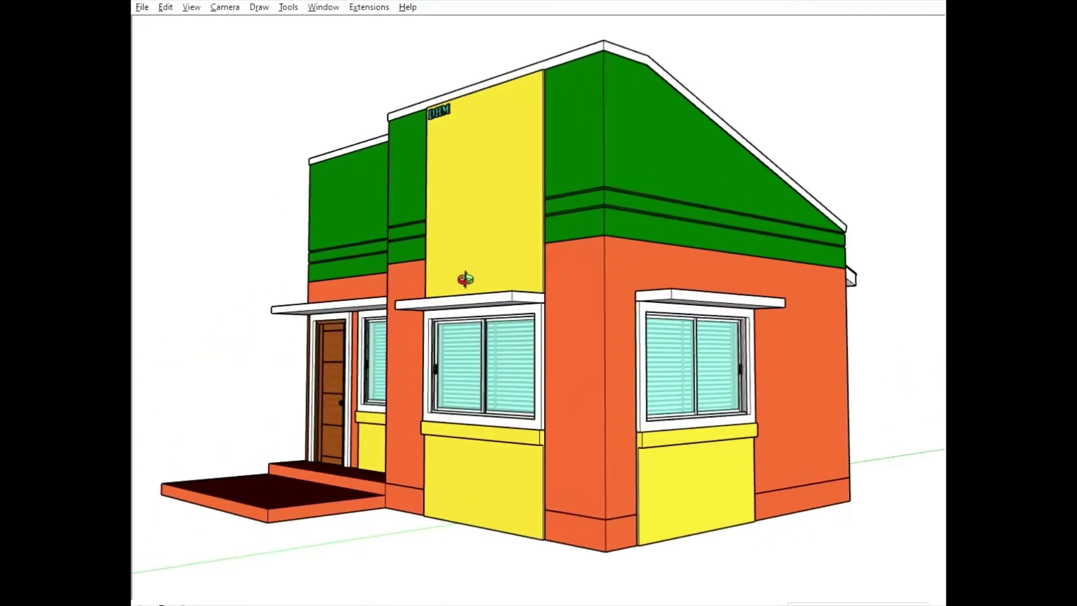
scroll(474, 276, "down", 3)
mouse_move(488, 281)
middle_mouse_down()
mouse_move(671, 297)
mouse_move(463, 280)
middle_mouse_up()
scroll(672, 297, "up", 3)
scroll(672, 297, "down", 2)
mouse_move(664, 270)
middle_mouse_down()
mouse_move(447, 127)
mouse_move(625, 257)
mouse_move(479, 258)
mouse_move(596, 240)
mouse_move(614, 252)
middle_mouse_up()
scroll(479, 258, "up", 2)
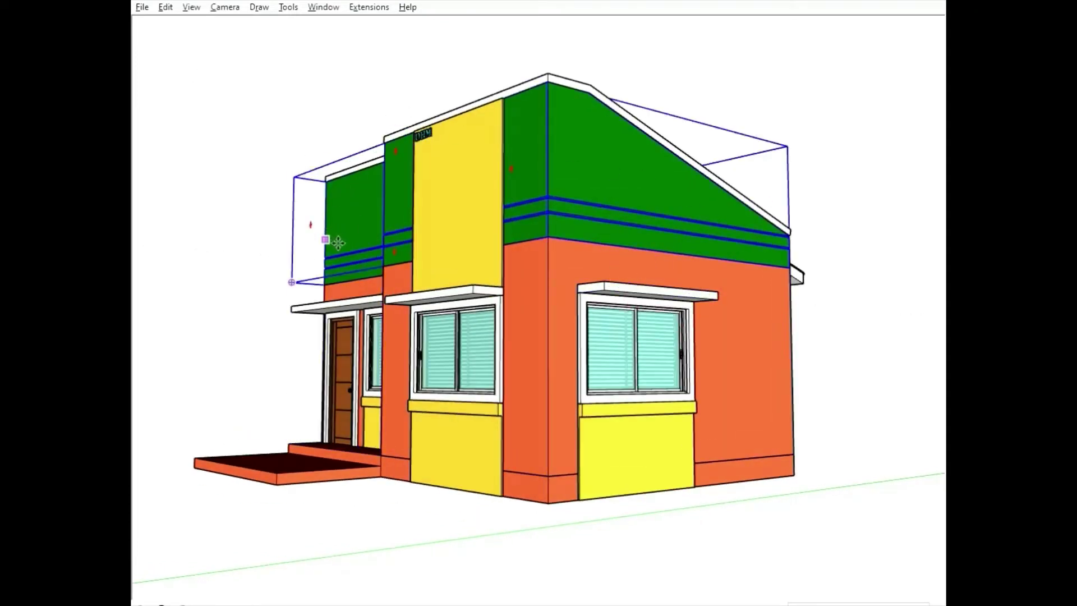
scroll(620, 344, "up", 2)
scroll(620, 344, "up", 3)
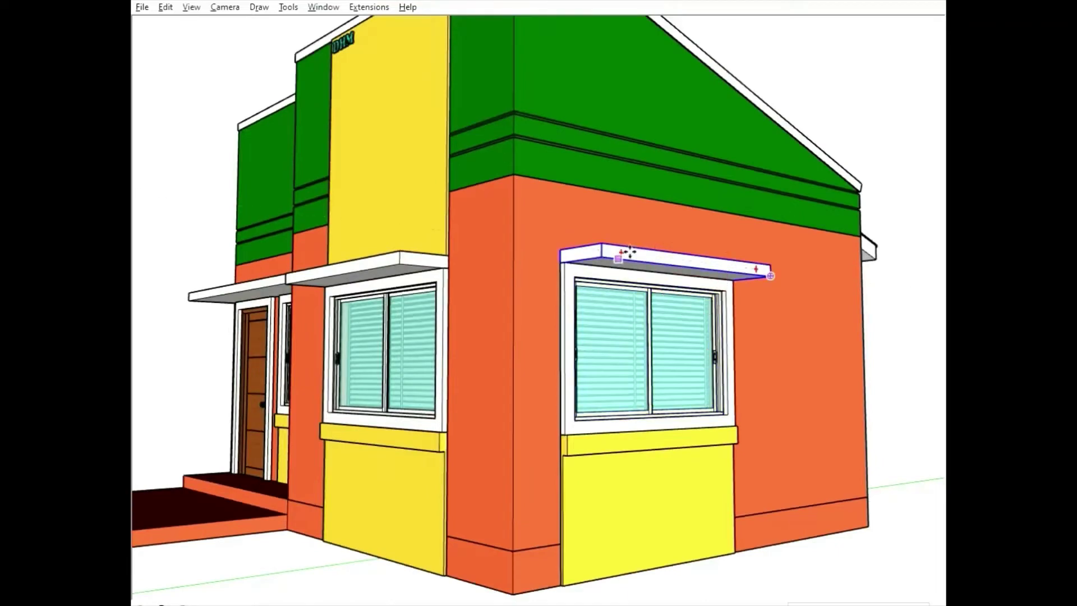
middle_click_drag(396, 252, 457, 252)
scroll(578, 241, "up", 3)
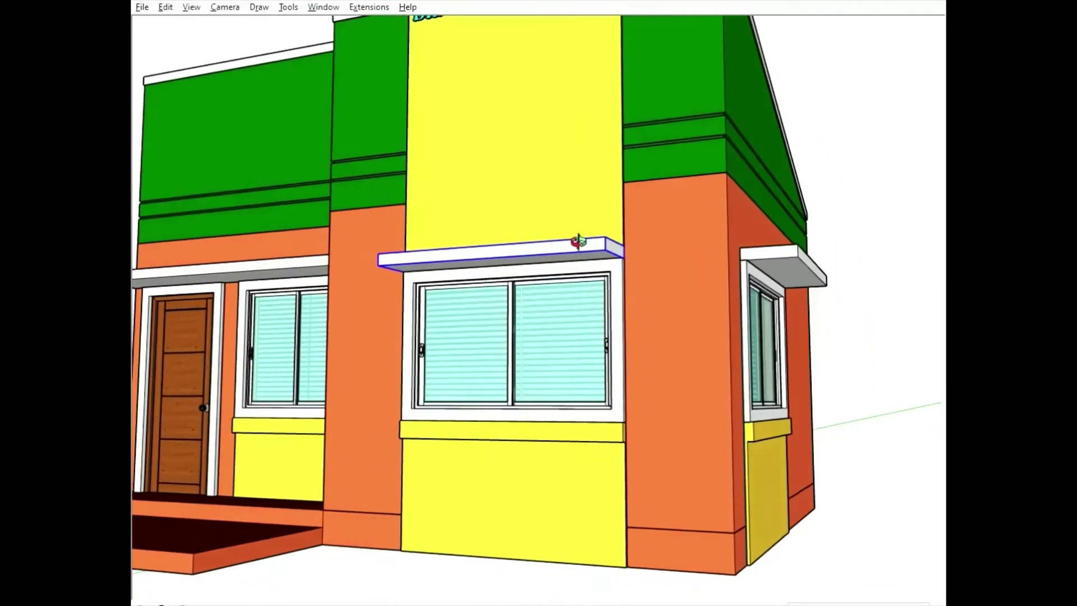
scroll(578, 241, "down", 1)
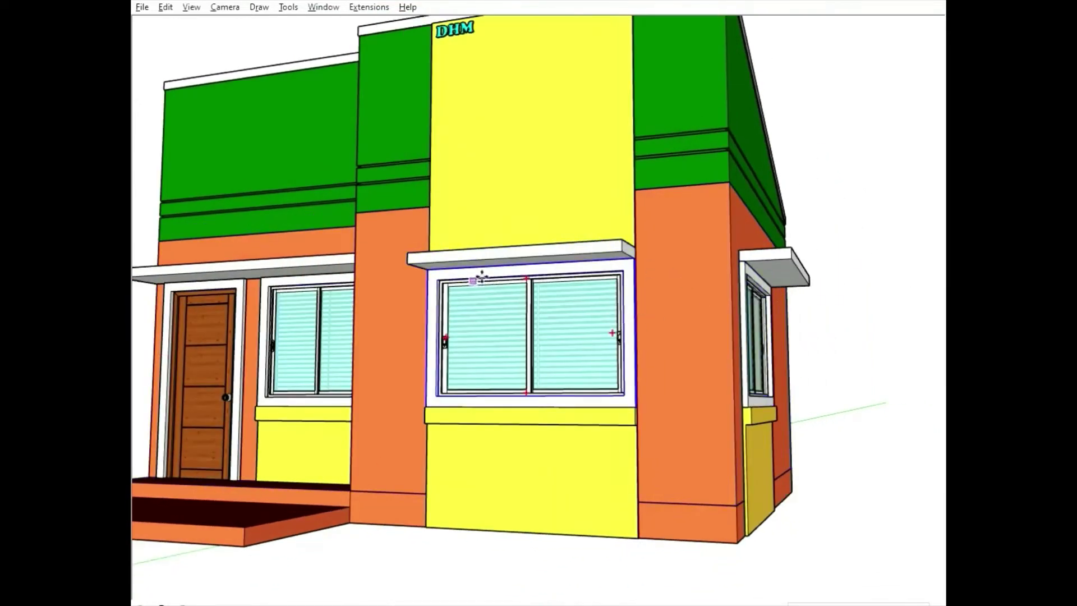
scroll(481, 276, "down", 1)
scroll(264, 309, "down", 1)
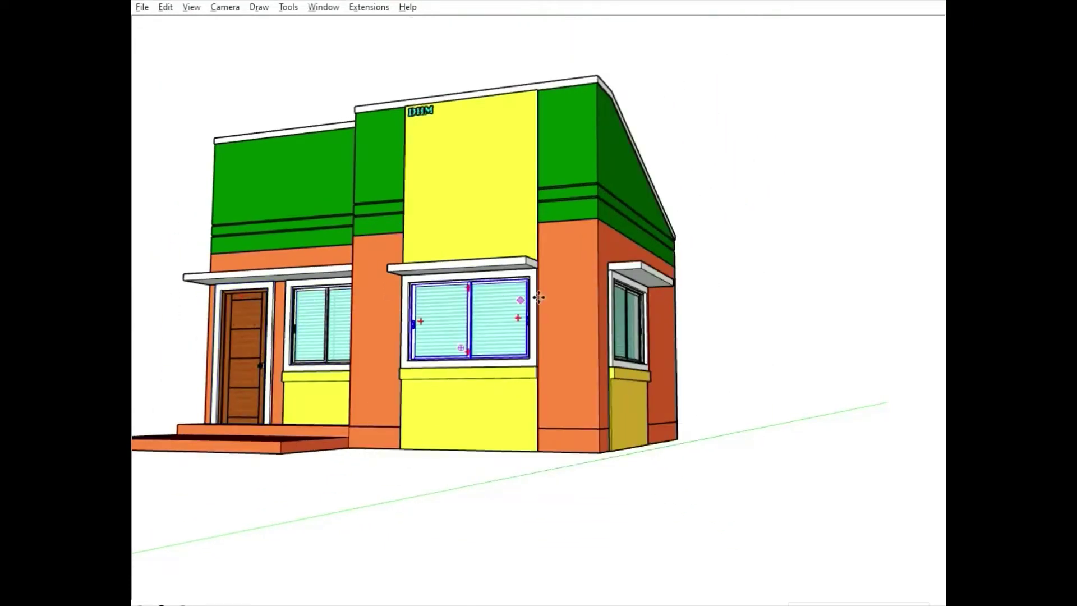
scroll(628, 314, "up", 1)
scroll(712, 269, "up", 1)
scroll(561, 303, "down", 1)
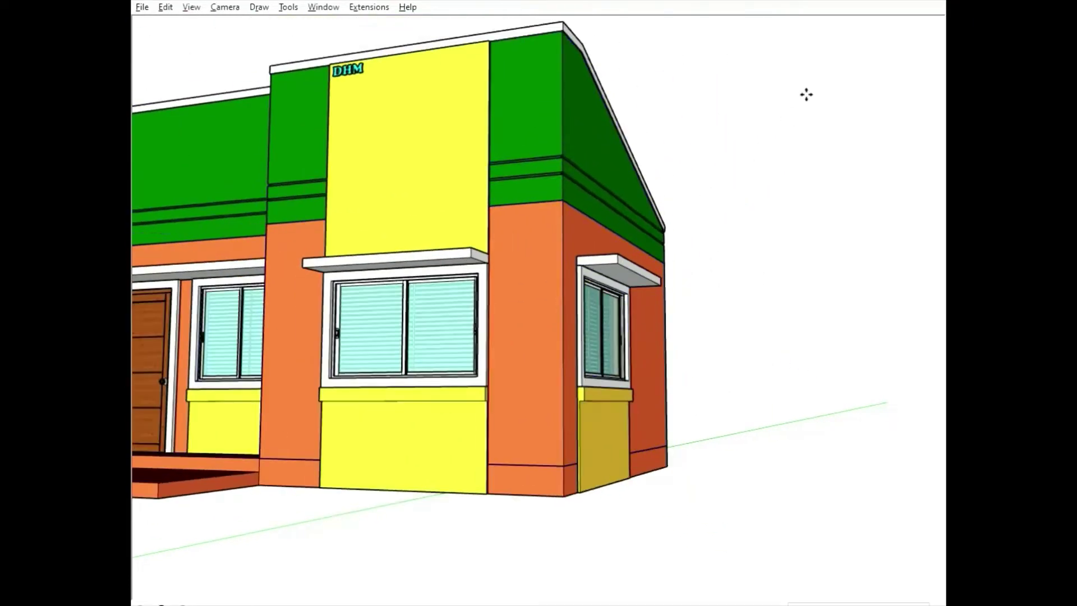
scroll(665, 281, "up", 2)
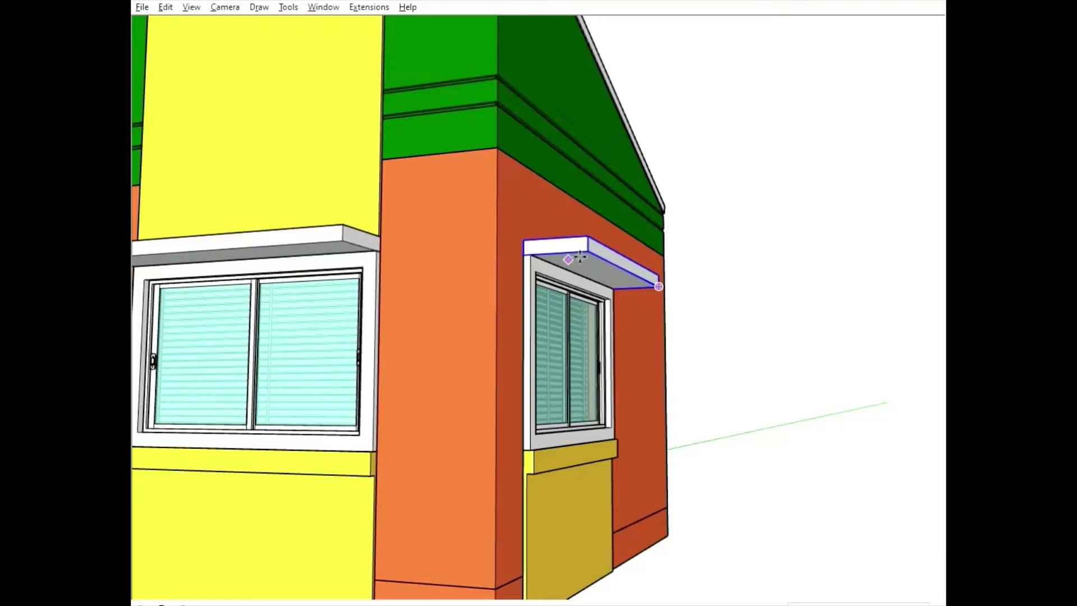
scroll(579, 258, "down", 3)
scroll(583, 261, "down", 2)
scroll(573, 263, "down", 1)
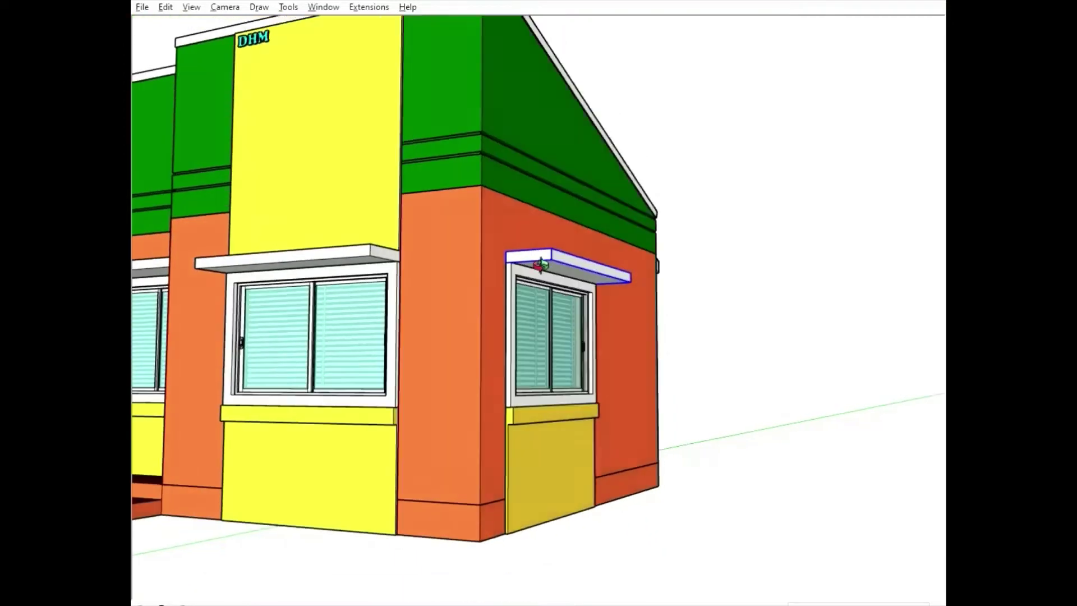
scroll(519, 274, "down", 1)
scroll(508, 224, "down", 2)
scroll(498, 169, "up", 1)
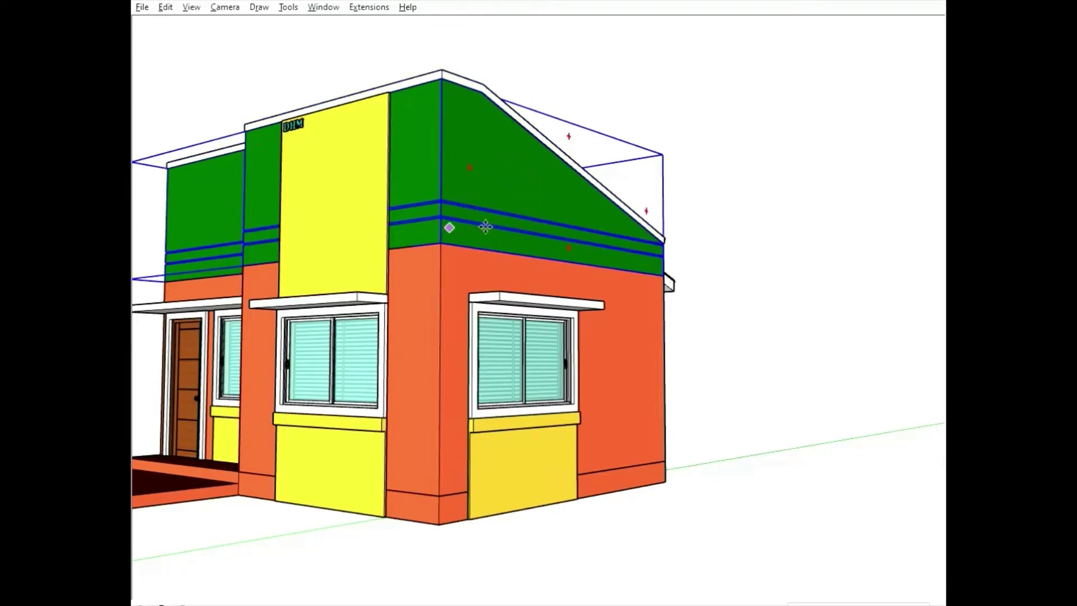
mouse_move(450, 226)
middle_mouse_down()
mouse_move(388, 269)
mouse_move(440, 243)
mouse_move(741, 252)
mouse_move(615, 256)
mouse_move(781, 245)
mouse_move(690, 272)
mouse_move(472, 272)
mouse_move(692, 272)
mouse_move(533, 243)
middle_mouse_up()
mouse_move(576, 185)
middle_mouse_down()
mouse_move(520, 349)
mouse_move(501, 451)
middle_mouse_up()
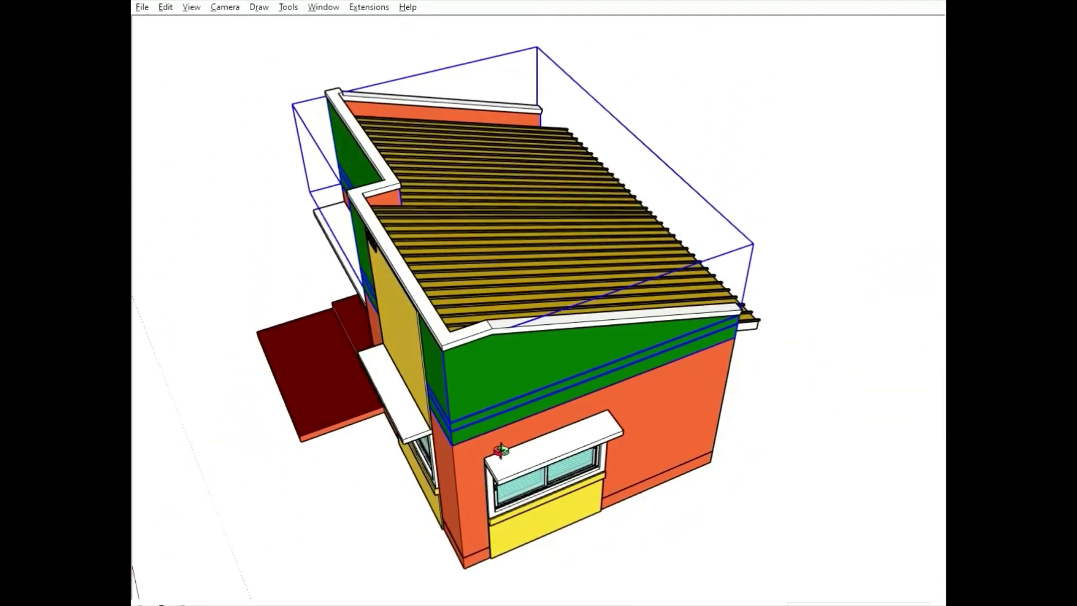
scroll(505, 229, "down", 1)
scroll(505, 228, "down", 1)
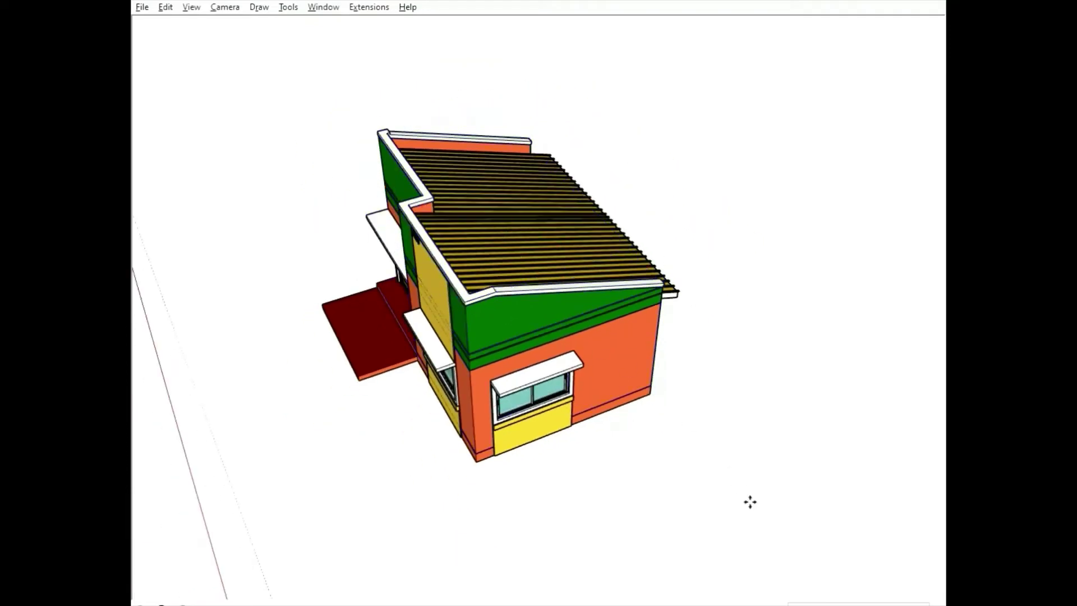
scroll(488, 286, "up", 1)
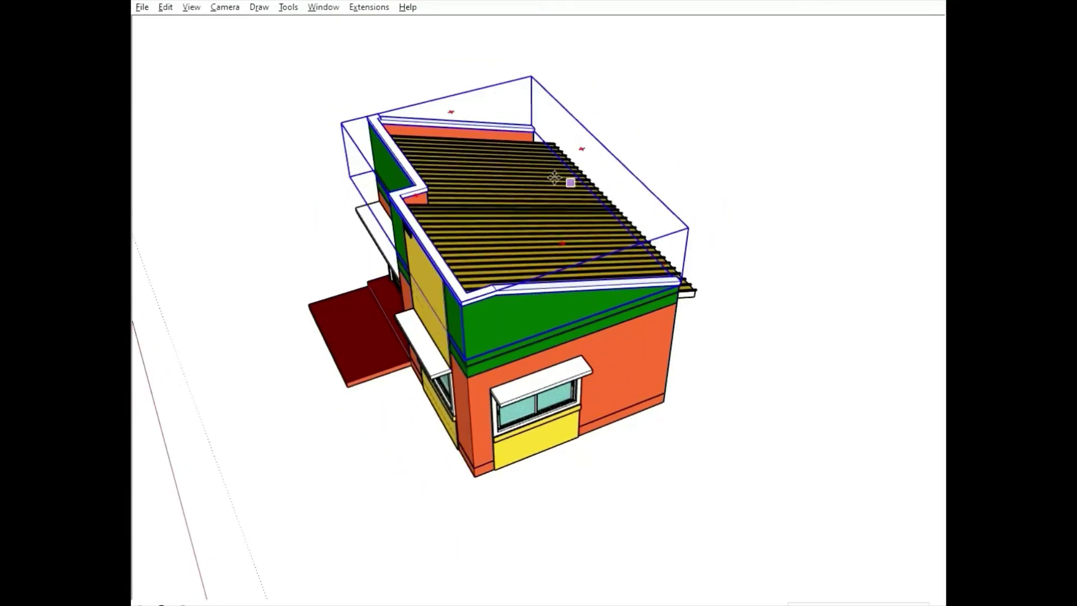
middle_click_drag(510, 319, 560, 189)
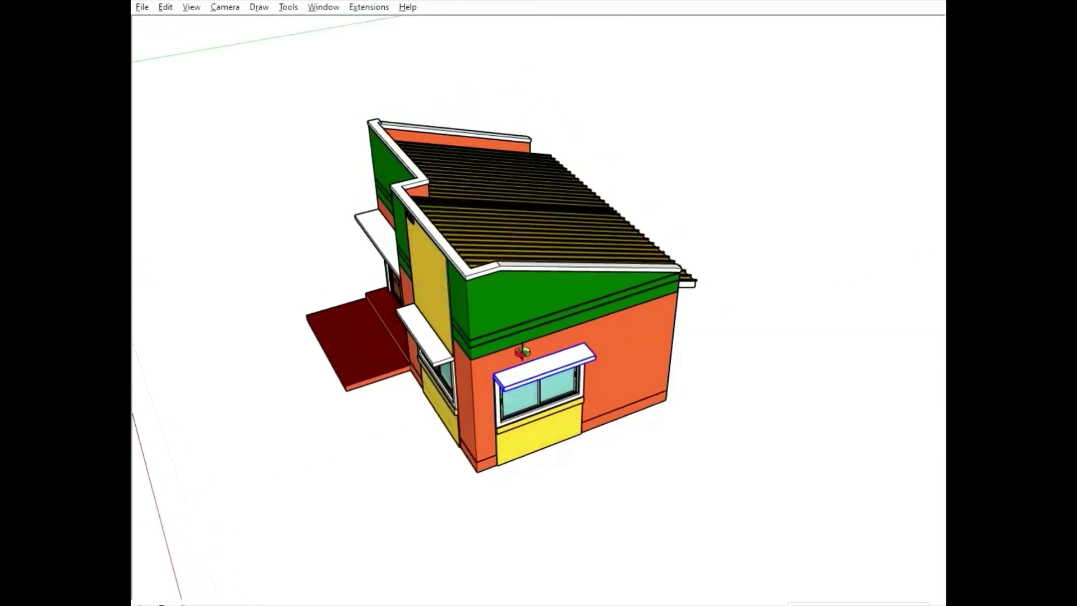
scroll(568, 203, "down", 2)
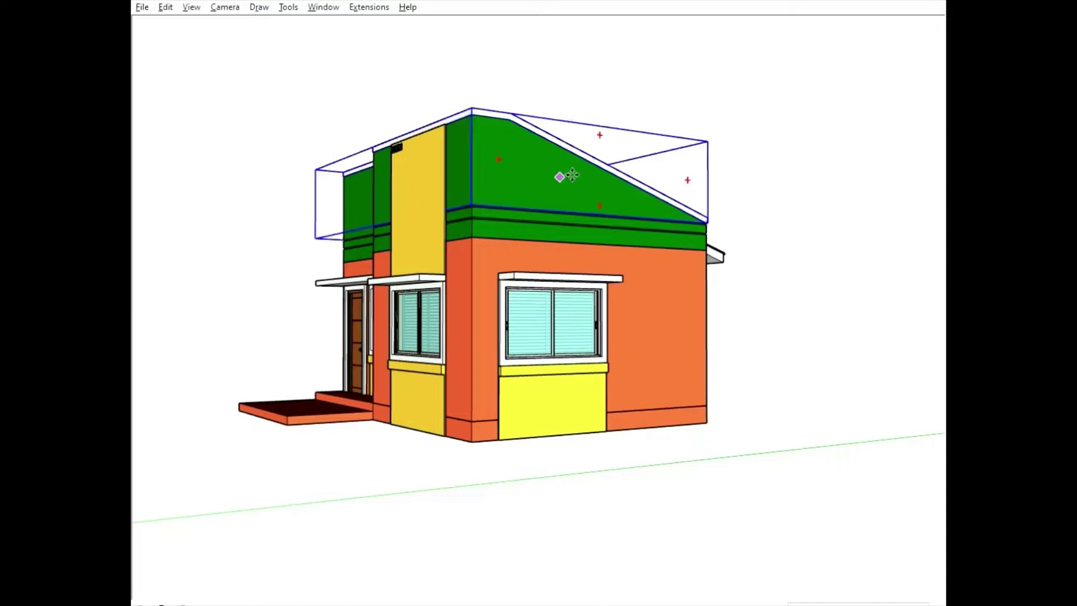
scroll(684, 272, "up", 2)
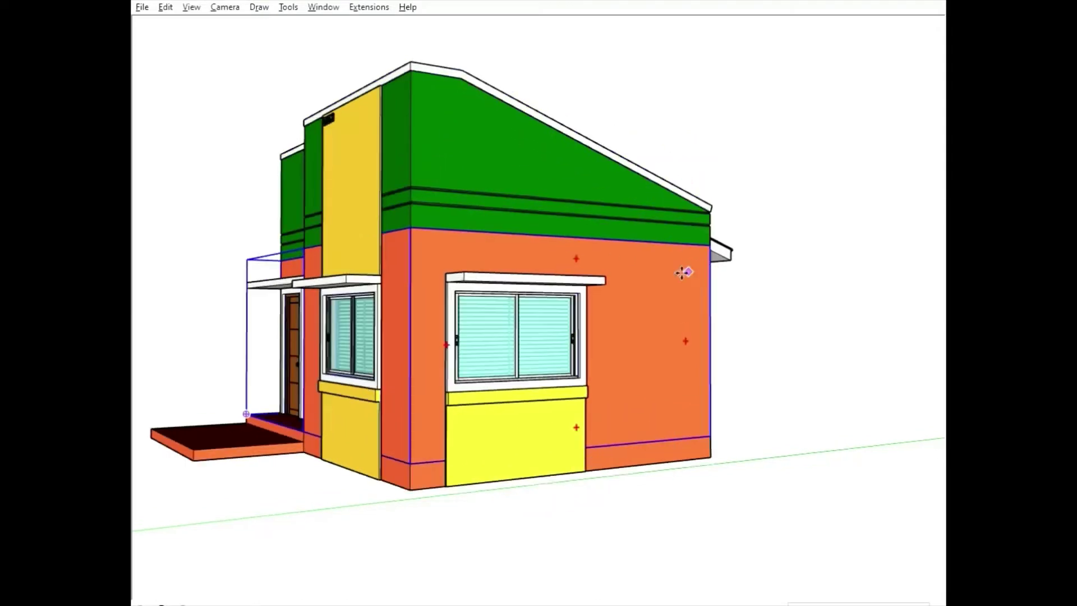
scroll(472, 228, "up", 3)
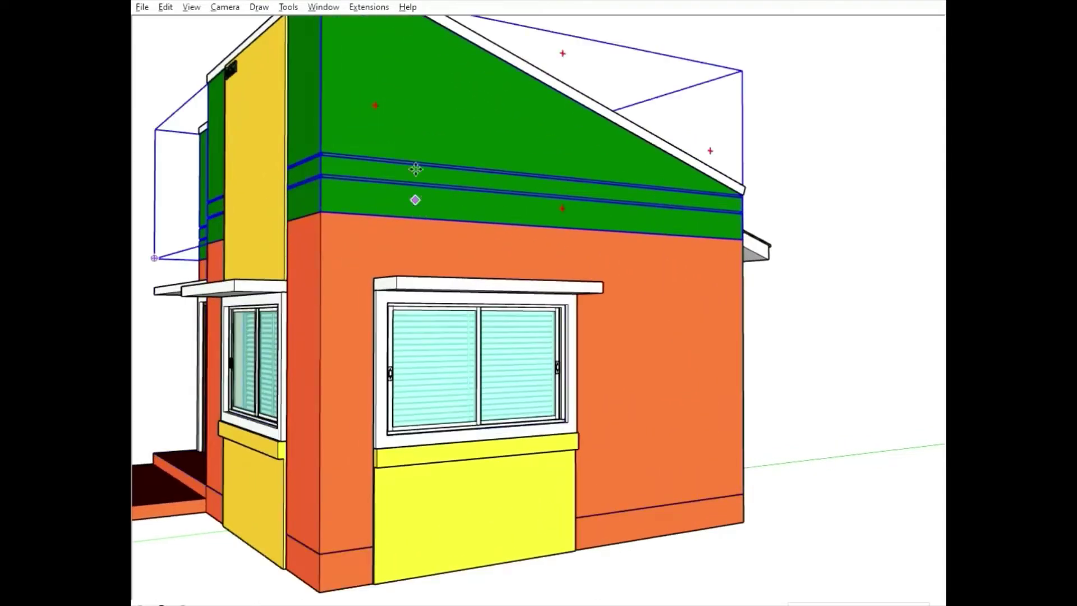
scroll(400, 106, "up", 1)
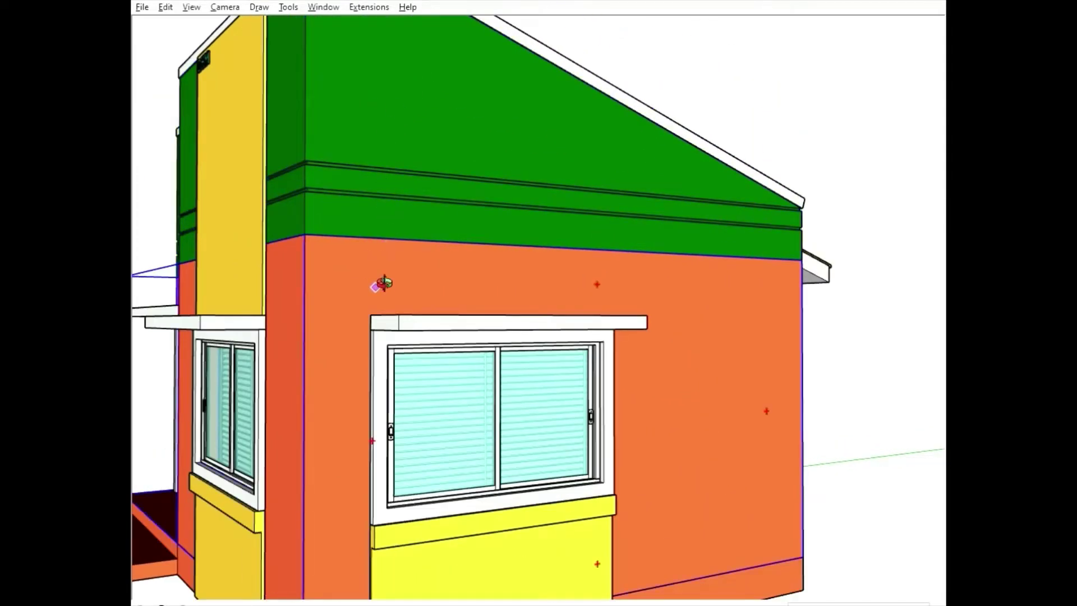
scroll(382, 336, "up", 1)
scroll(387, 342, "up", 1)
scroll(410, 335, "up", 1)
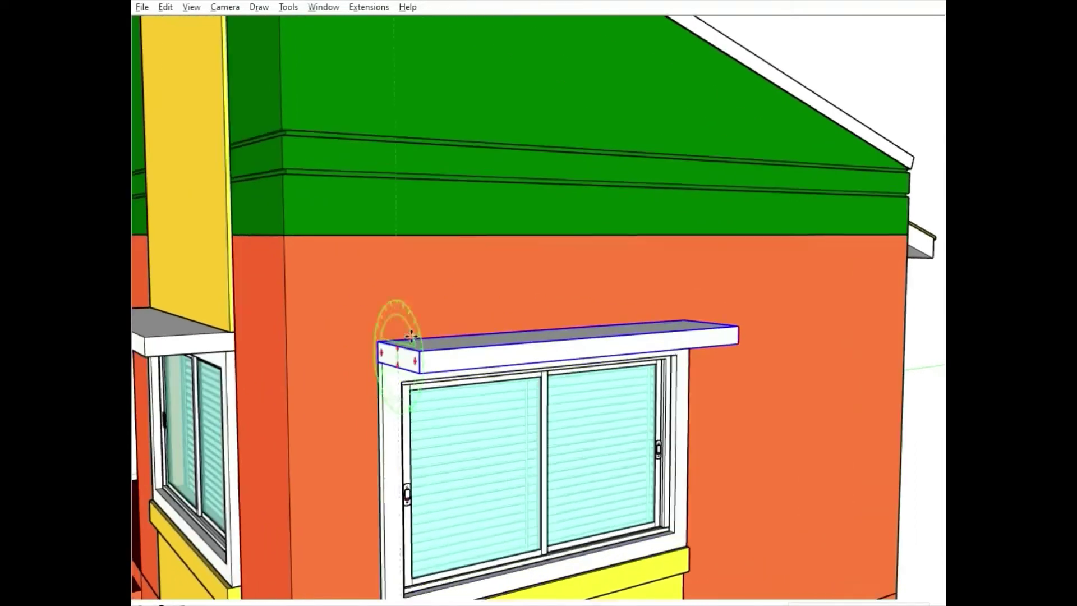
scroll(449, 313, "down", 2)
scroll(425, 317, "down", 2)
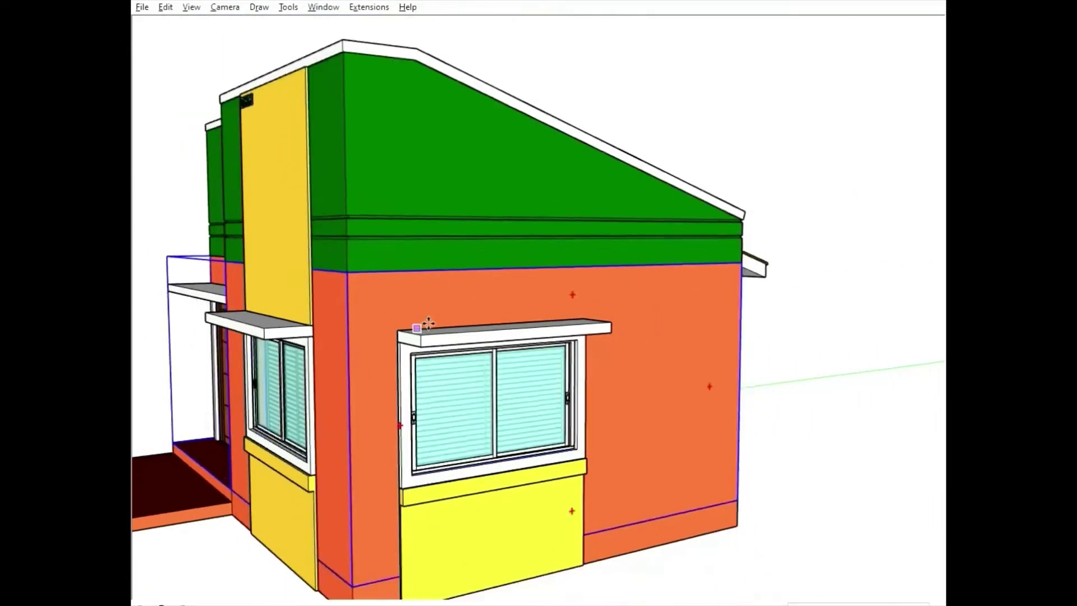
scroll(421, 382, "up", 2)
scroll(414, 418, "up", 2)
scroll(414, 418, "up", 1)
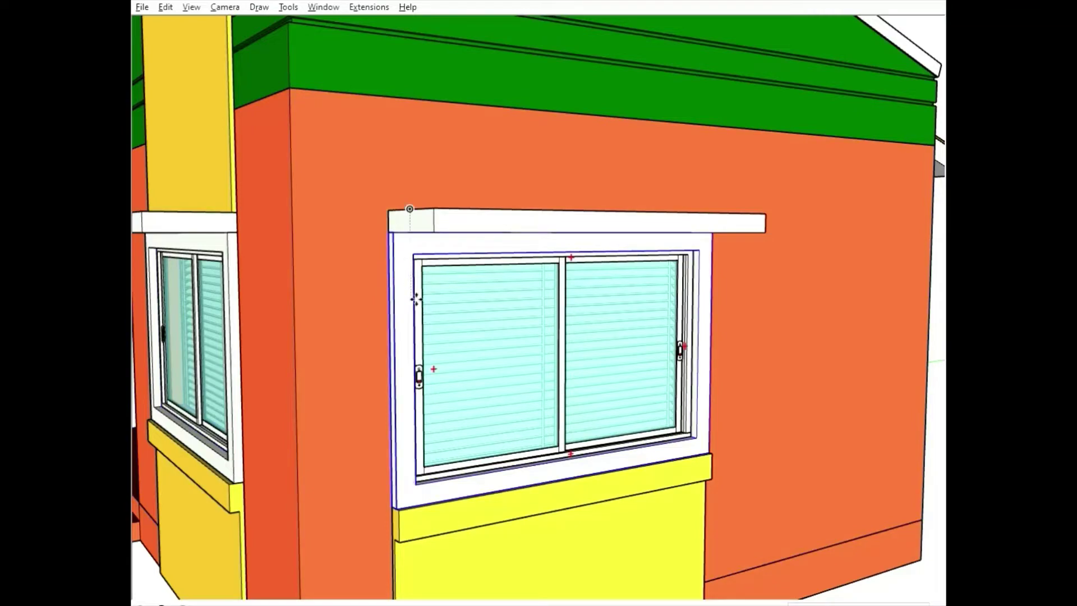
scroll(617, 296, "down", 4)
scroll(589, 303, "down", 4)
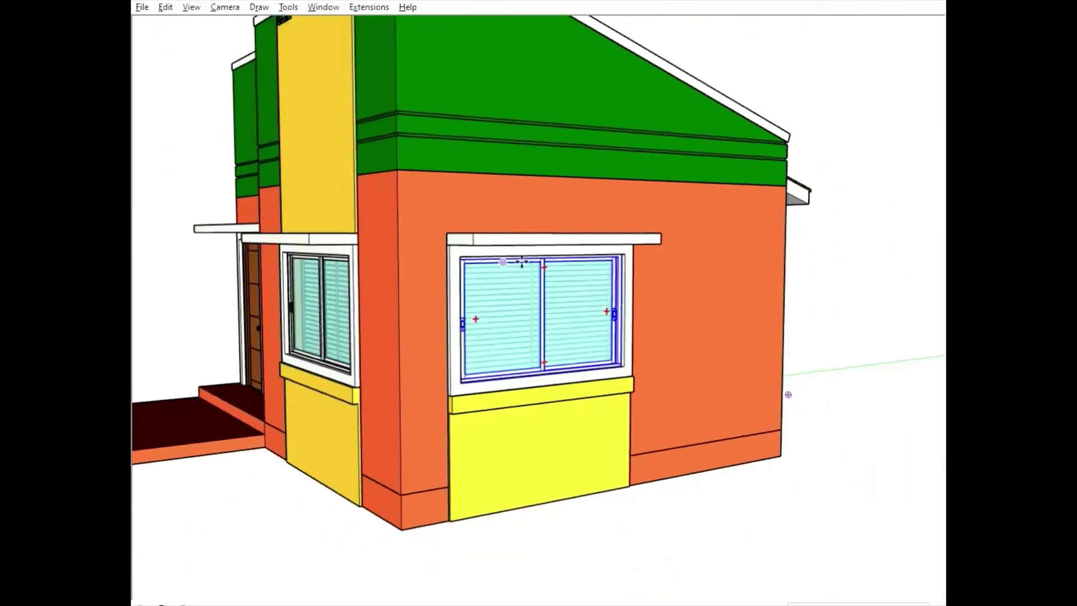
scroll(550, 311, "down", 4)
middle_click_drag(533, 315, 583, 348)
scroll(610, 380, "up", 3)
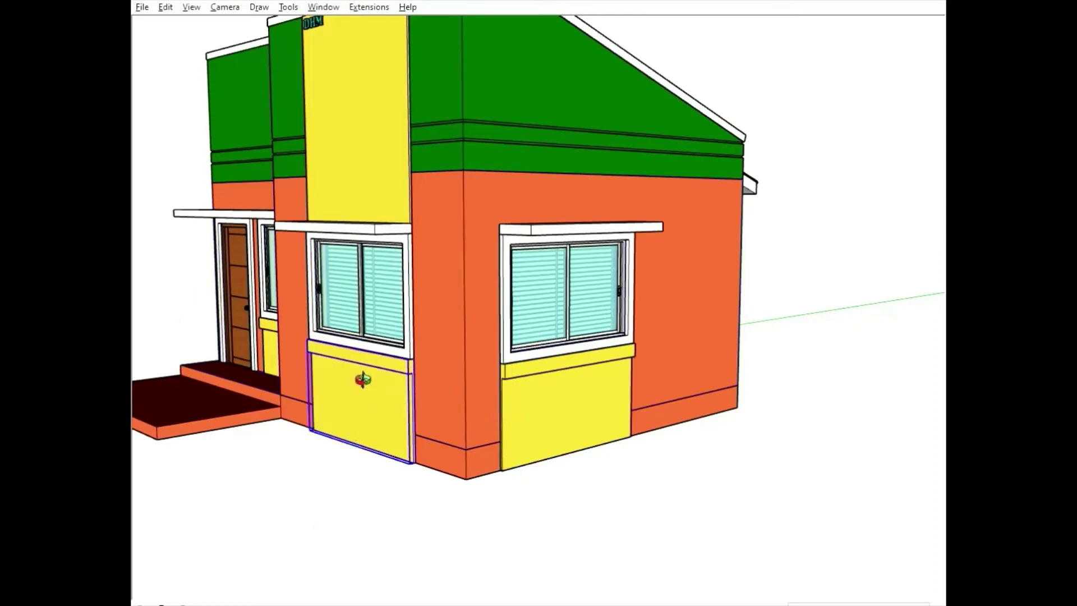
middle_click_drag(361, 377, 491, 384)
scroll(313, 365, "up", 2)
middle_click_drag(601, 404, 463, 380)
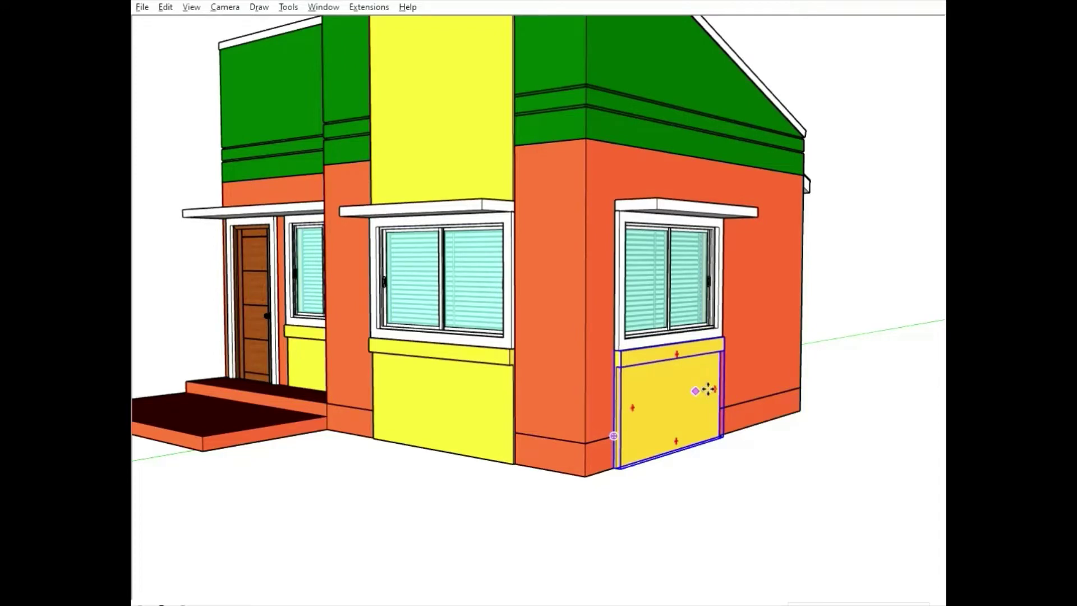
mouse_move(618, 372)
middle_mouse_down()
mouse_move(440, 298)
mouse_move(777, 296)
mouse_move(365, 272)
mouse_move(497, 305)
mouse_move(839, 240)
middle_mouse_up()
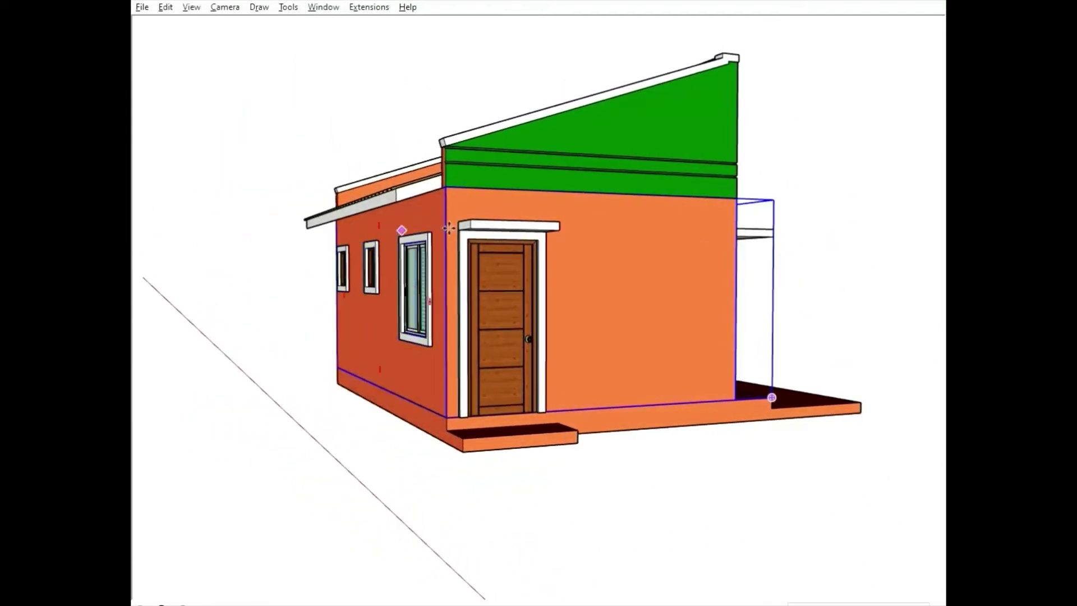
scroll(399, 230, "up", 2)
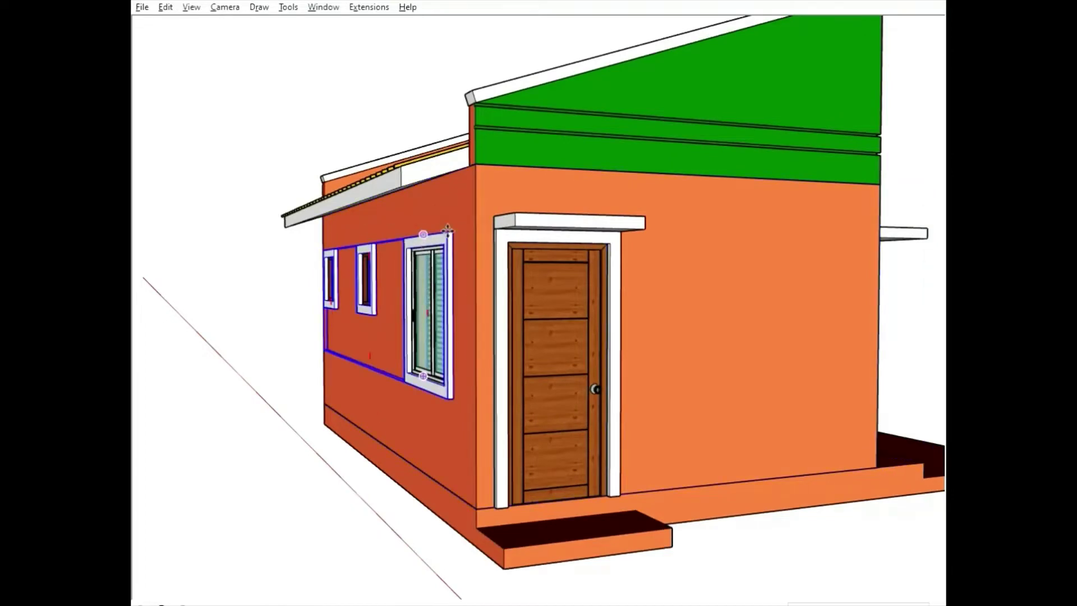
mouse_move(448, 229)
middle_mouse_down()
mouse_move(362, 158)
mouse_move(324, 256)
mouse_move(385, 284)
middle_mouse_up()
scroll(335, 210, "up", 2)
mouse_move(358, 227)
middle_mouse_down()
mouse_move(452, 240)
mouse_move(577, 232)
mouse_move(505, 202)
middle_mouse_up()
scroll(492, 194, "up", 2)
scroll(492, 195, "up", 1)
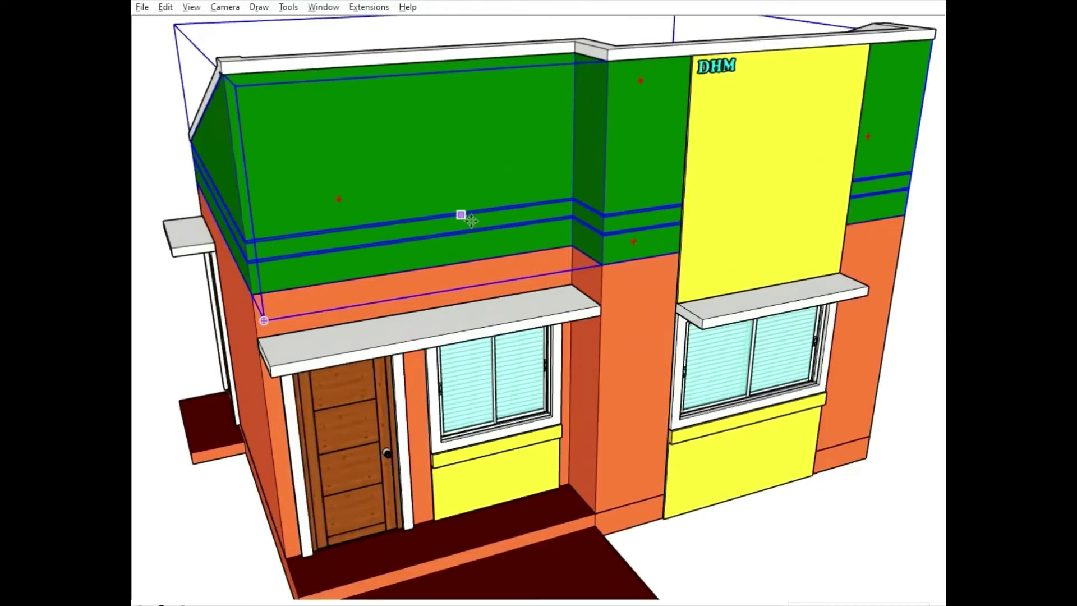
middle_click_drag(512, 361, 521, 146)
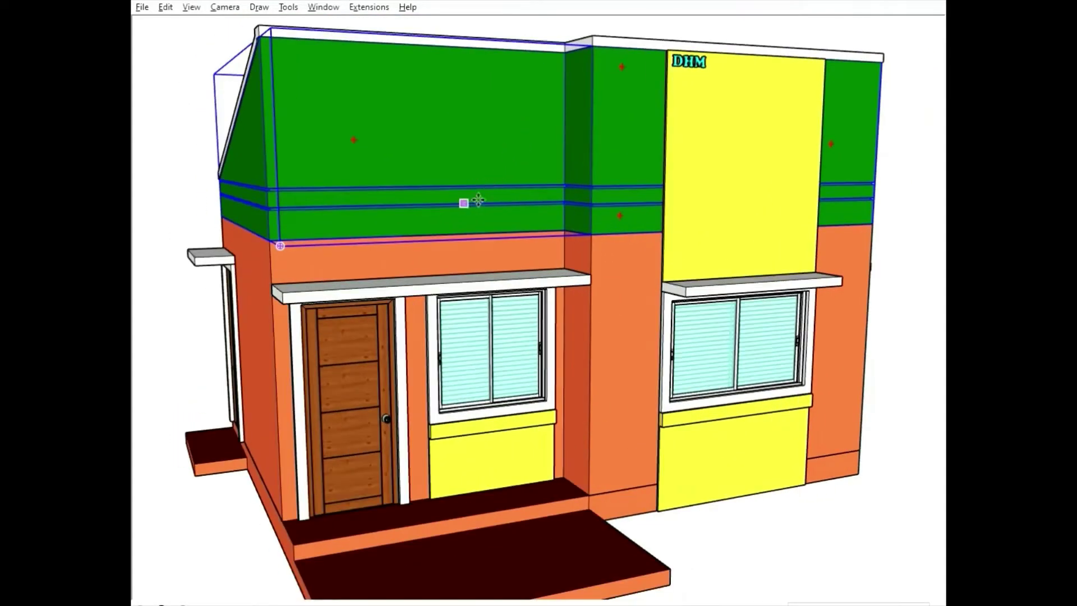
scroll(478, 200, "down", 3)
mouse_move(474, 230)
middle_mouse_down()
mouse_move(512, 165)
mouse_move(416, 166)
middle_mouse_up()
scroll(520, 149, "up", 1)
mouse_move(574, 202)
middle_mouse_down()
mouse_move(591, 202)
mouse_move(557, 205)
middle_mouse_up()
scroll(814, 113, "up", 2)
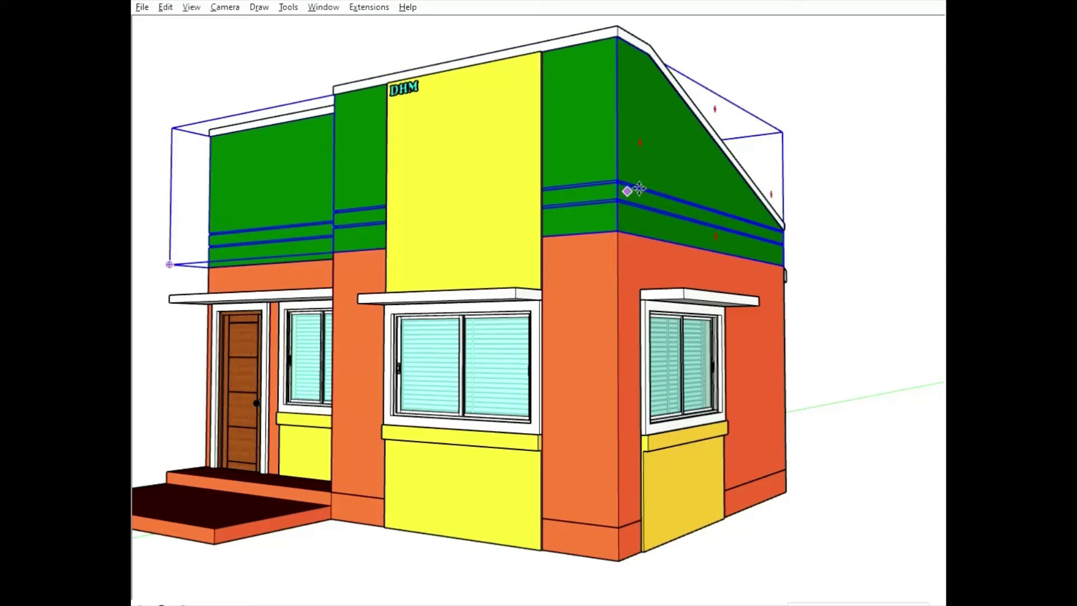
scroll(618, 224, "down", 2)
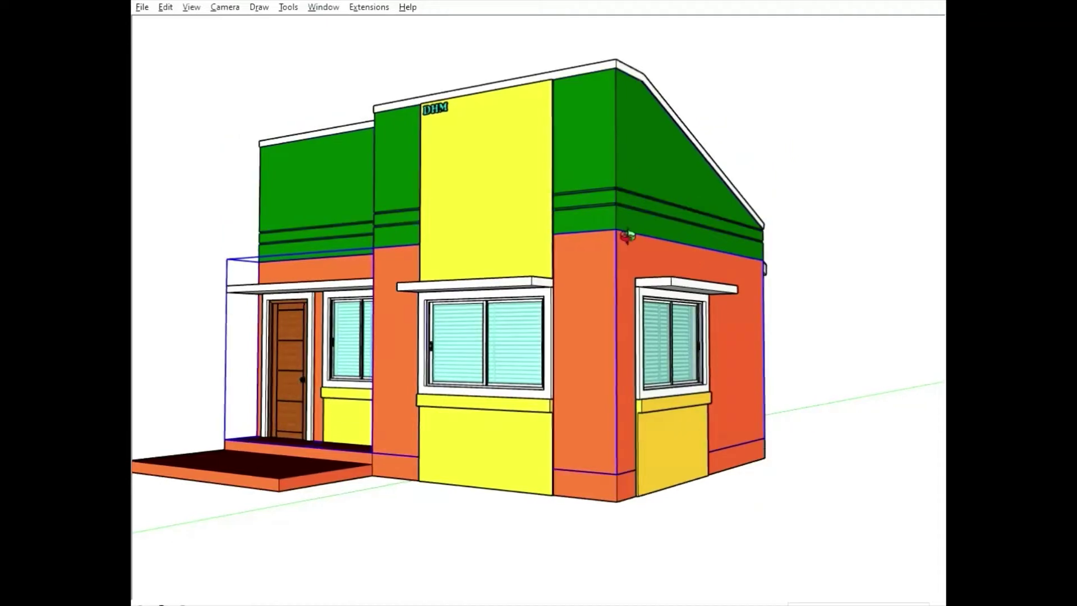
middle_click_drag(625, 240, 550, 228)
scroll(452, 342, "up", 2)
scroll(637, 325, "up", 2)
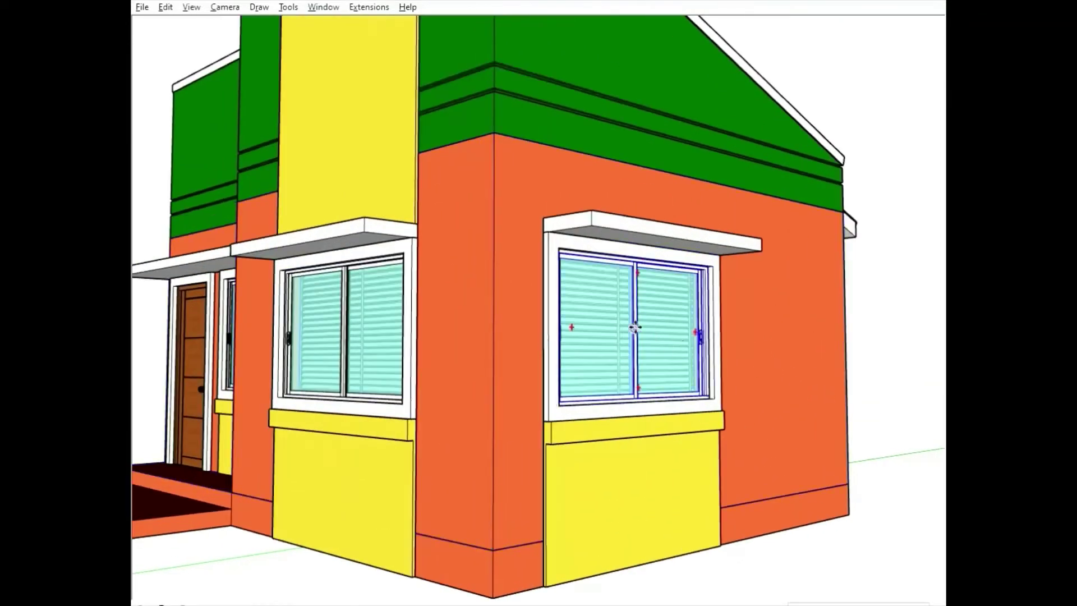
scroll(682, 332, "up", 2)
scroll(612, 289, "down", 2)
scroll(632, 305, "up", 1)
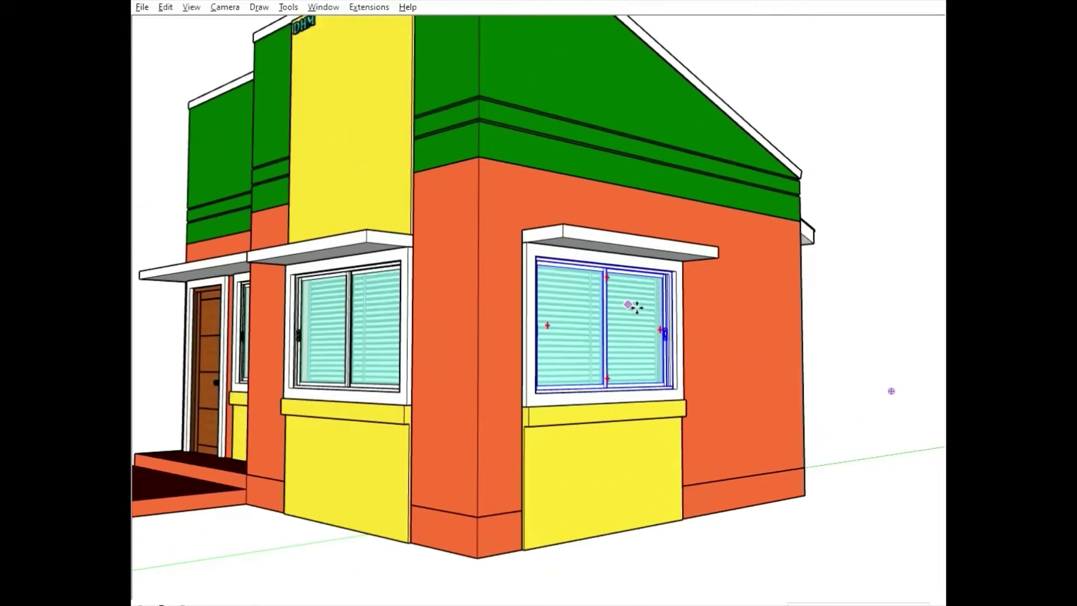
scroll(649, 330, "up", 2)
scroll(656, 336, "up", 2)
scroll(655, 336, "up", 1)
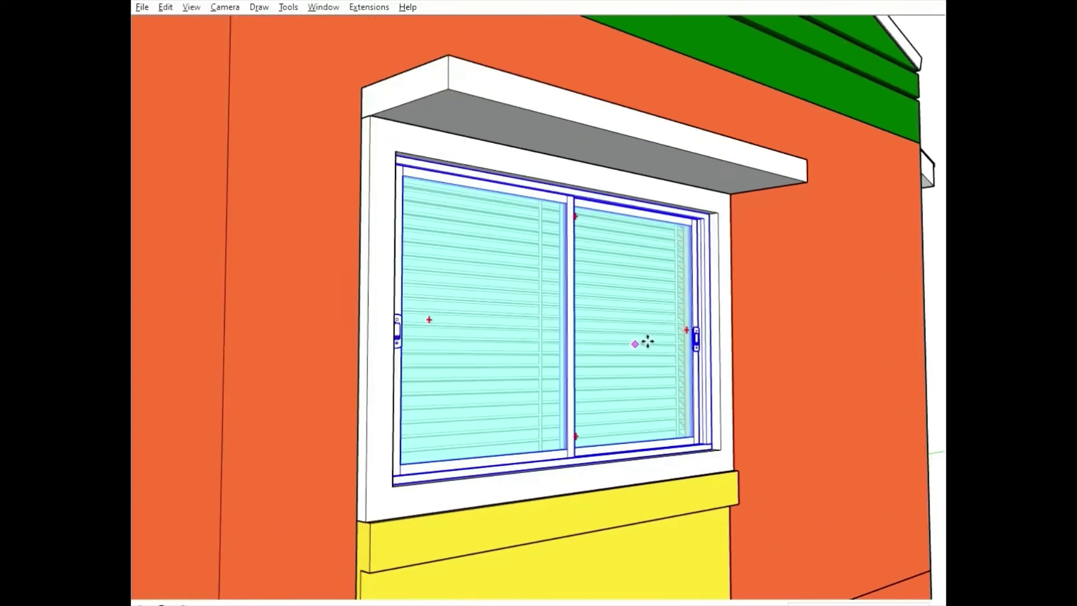
scroll(641, 304, "down", 2)
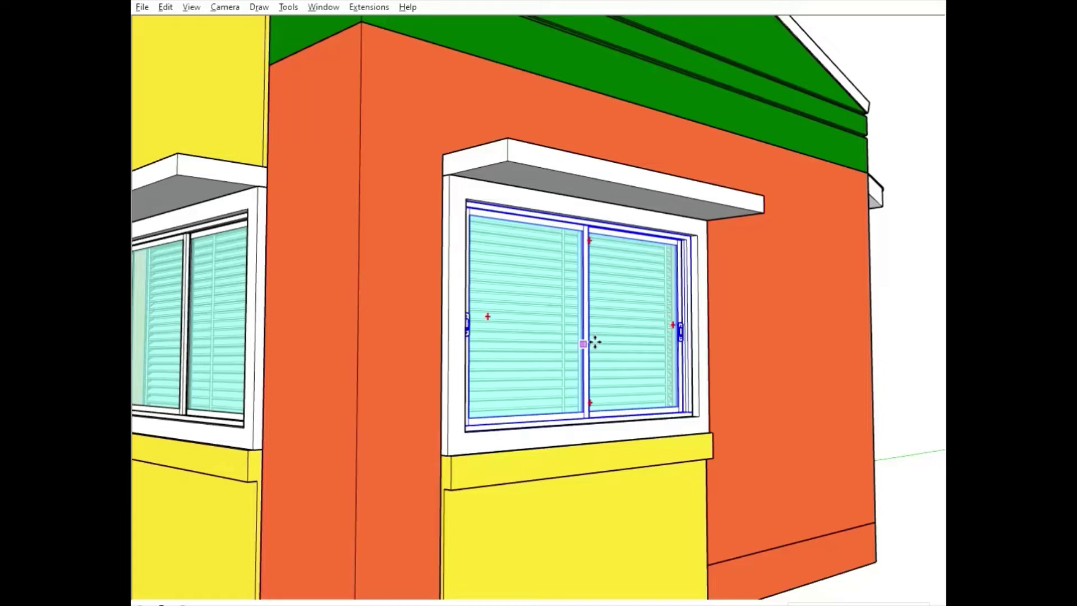
mouse_move(595, 341)
middle_mouse_down()
mouse_move(517, 307)
mouse_move(582, 305)
middle_mouse_up()
scroll(533, 286, "up", 2)
scroll(547, 282, "up", 2)
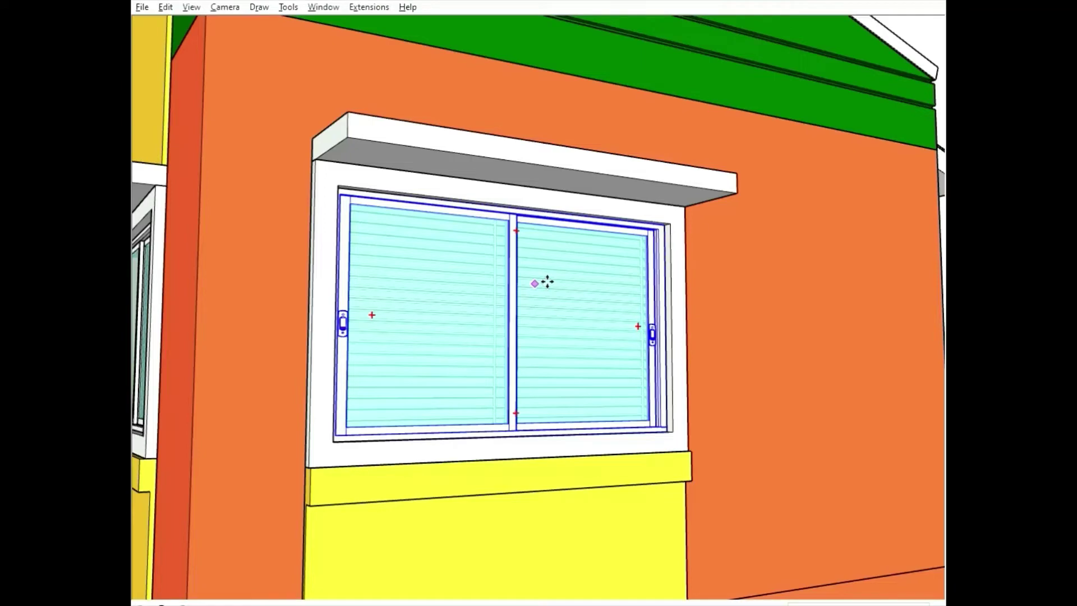
scroll(547, 282, "down", 3)
middle_click_drag(547, 283, 615, 325)
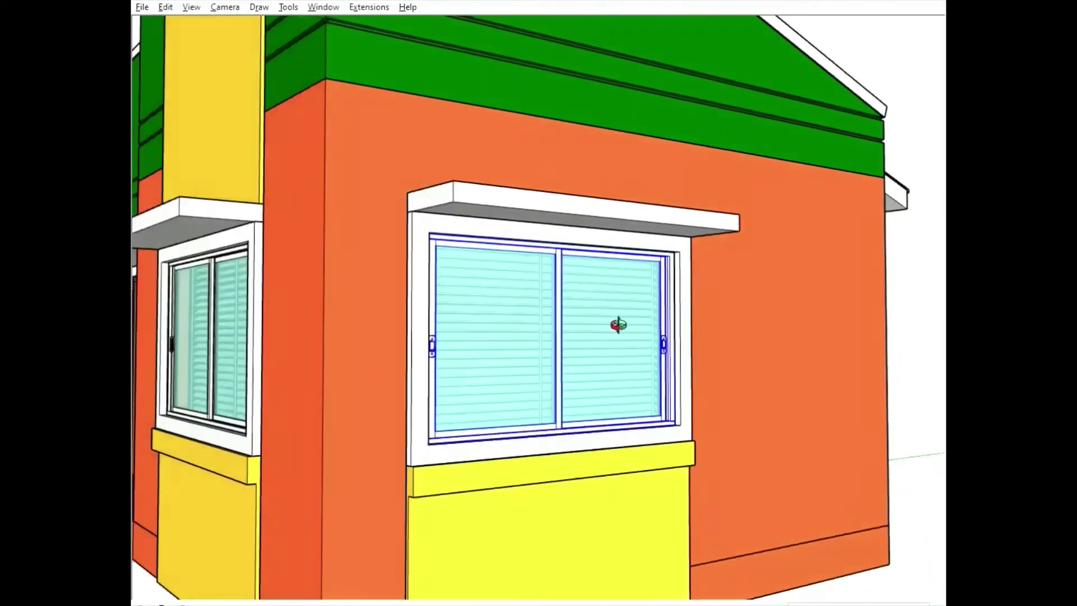
scroll(658, 370, "up", 3)
scroll(688, 356, "up", 2)
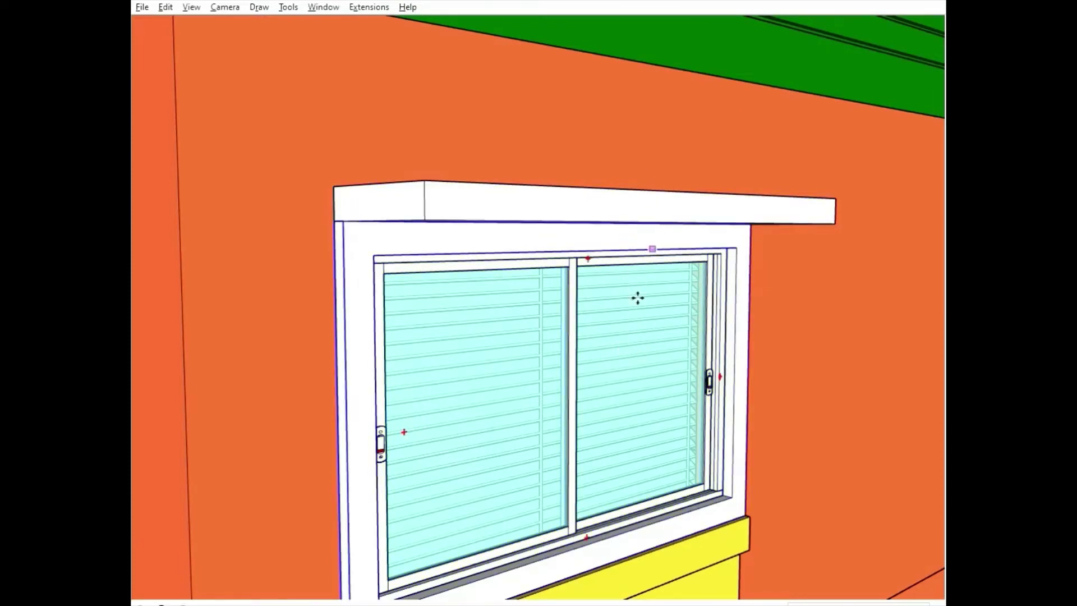
scroll(650, 315, "down", 3)
scroll(655, 335, "up", 3)
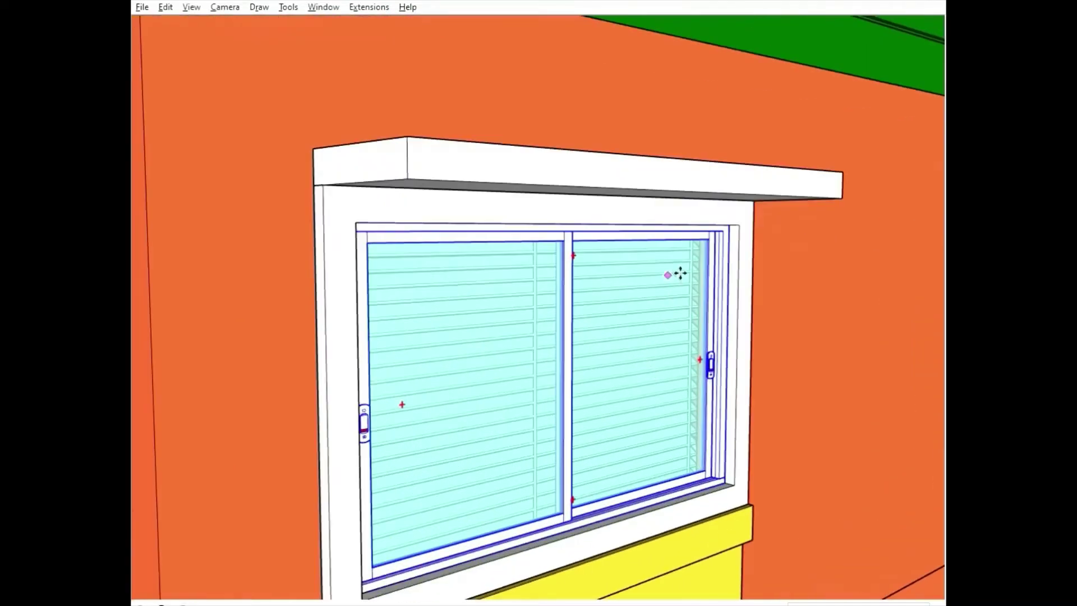
scroll(680, 273, "down", 3)
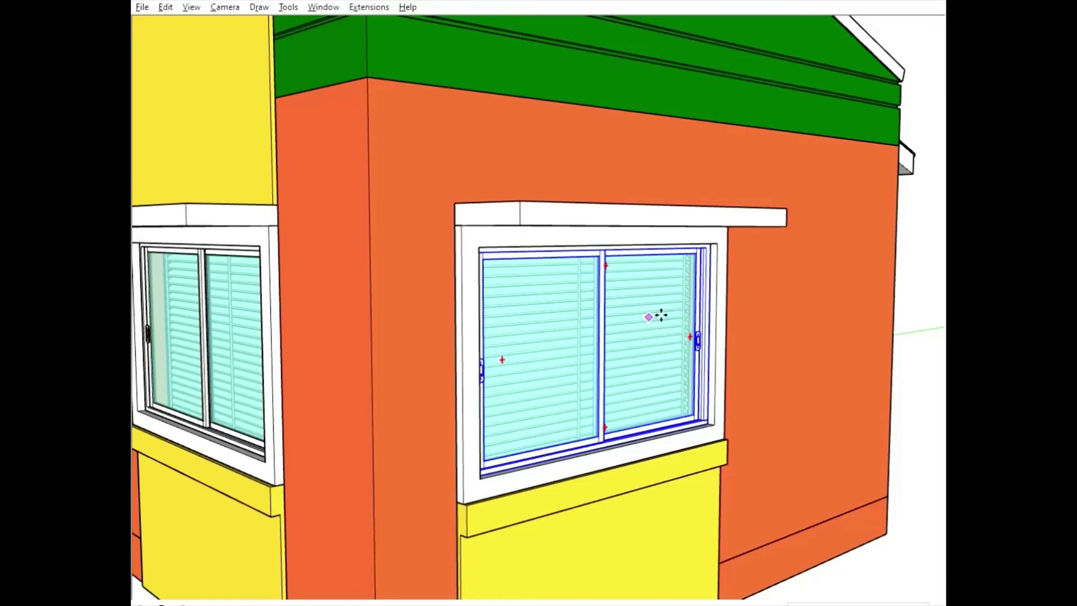
scroll(650, 319, "down", 2)
scroll(678, 250, "down", 2)
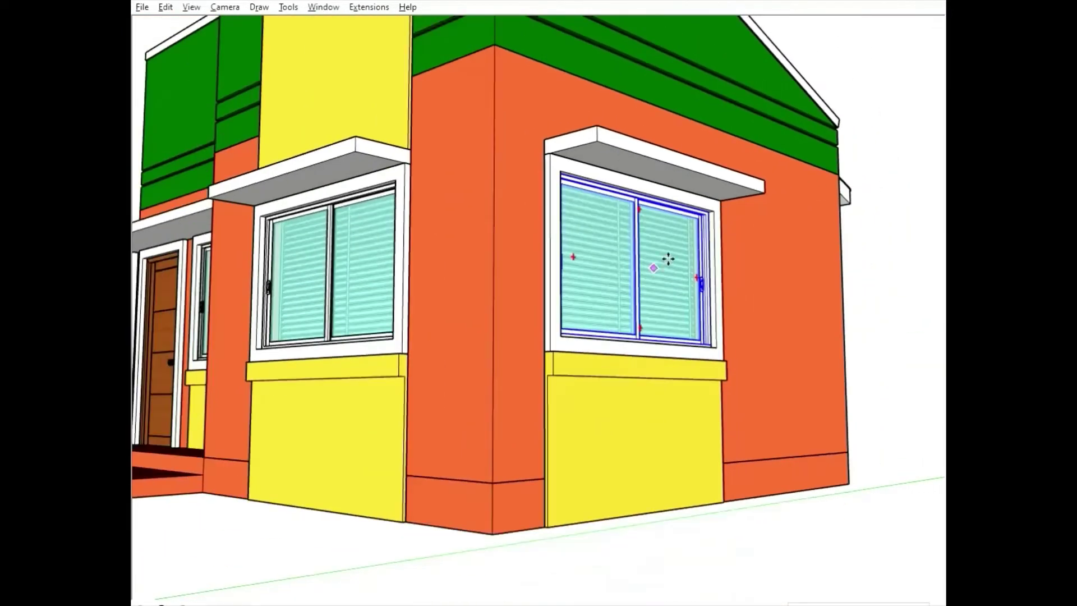
scroll(639, 243, "up", 1)
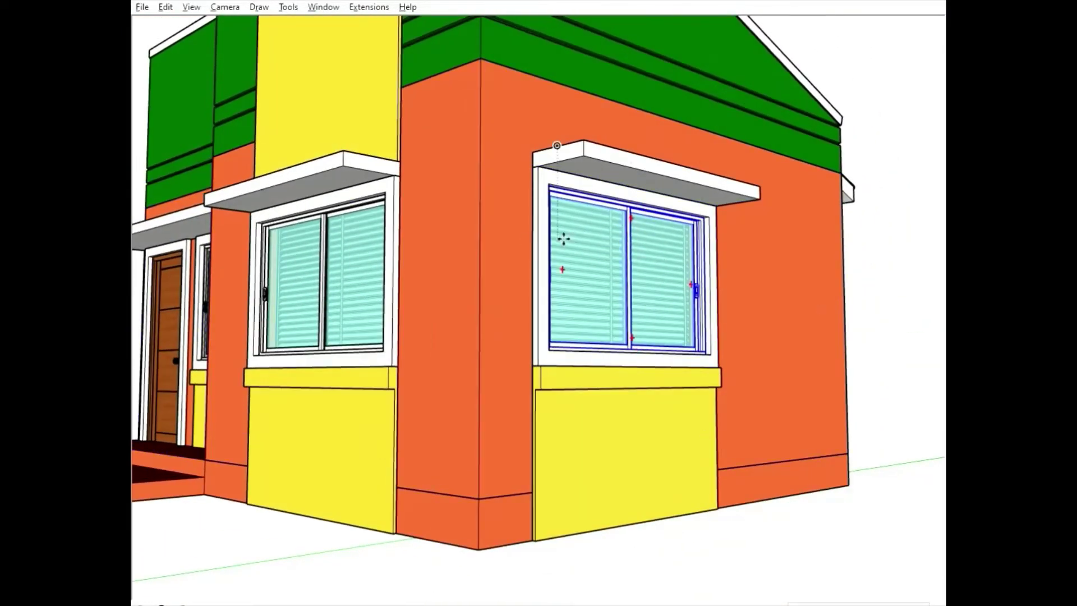
scroll(614, 244, "up", 1)
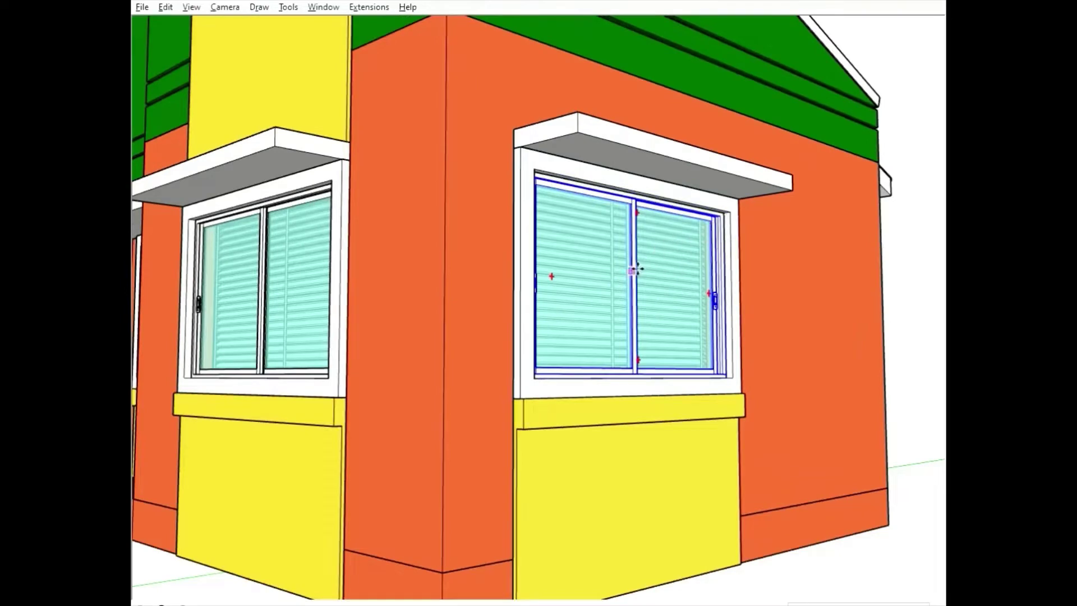
scroll(642, 283, "down", 1)
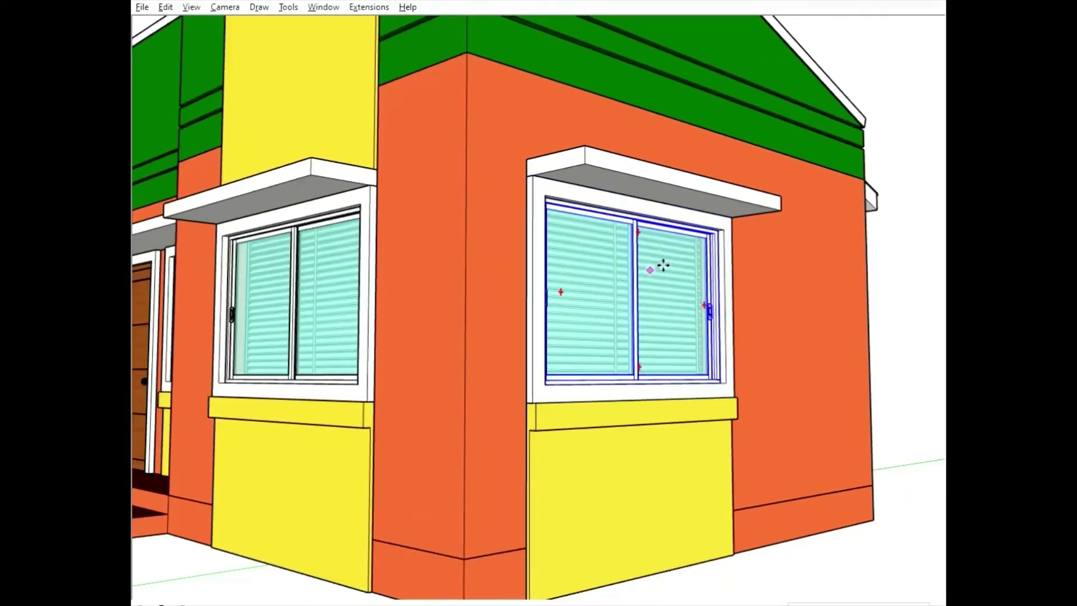
scroll(661, 268, "up", 1)
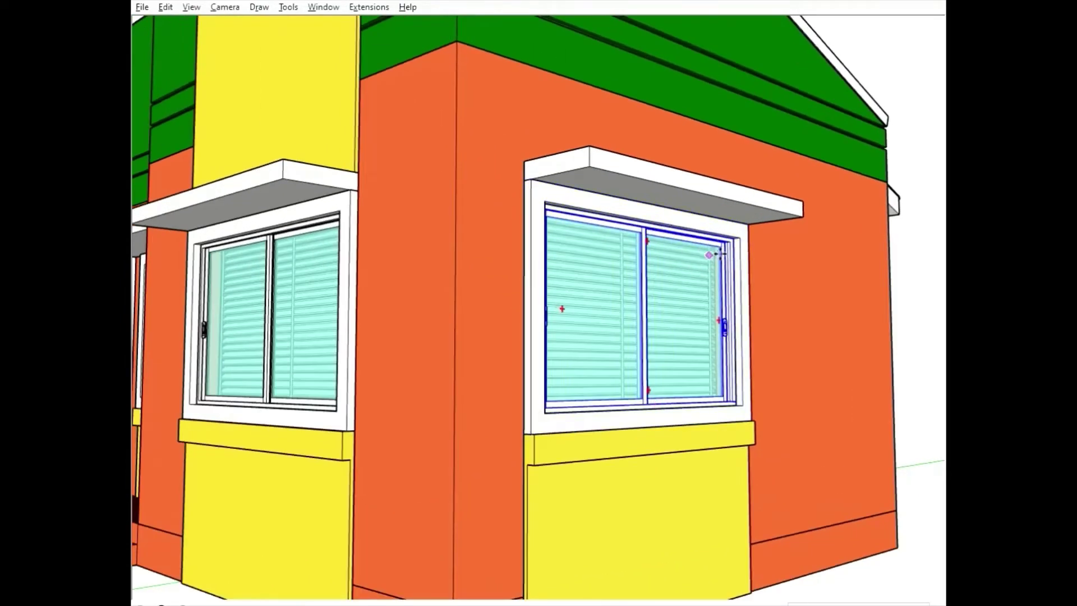
scroll(707, 265, "up", 2)
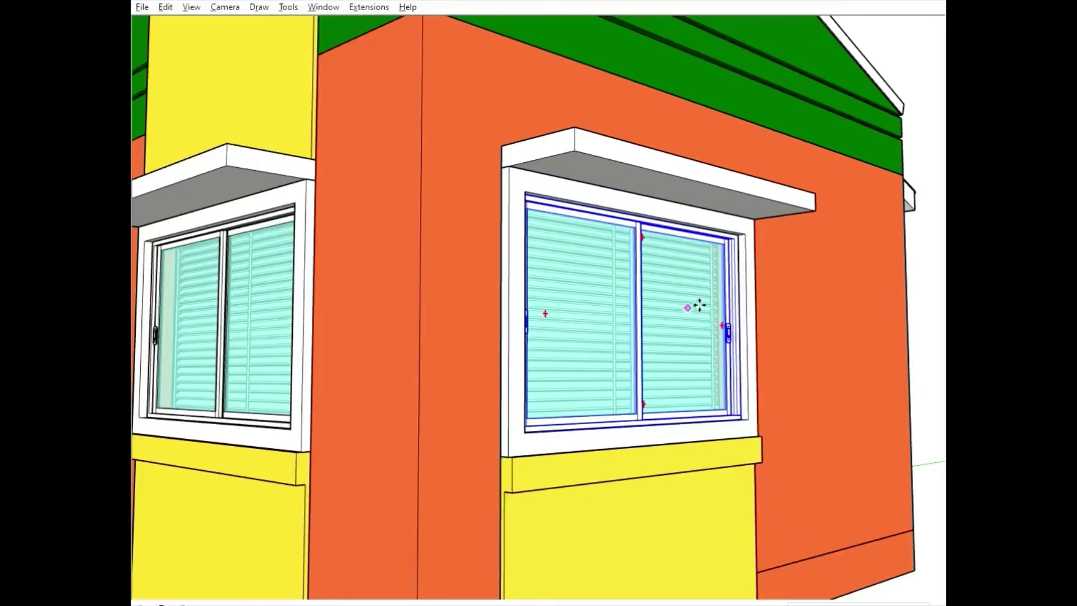
scroll(699, 305, "down", 2)
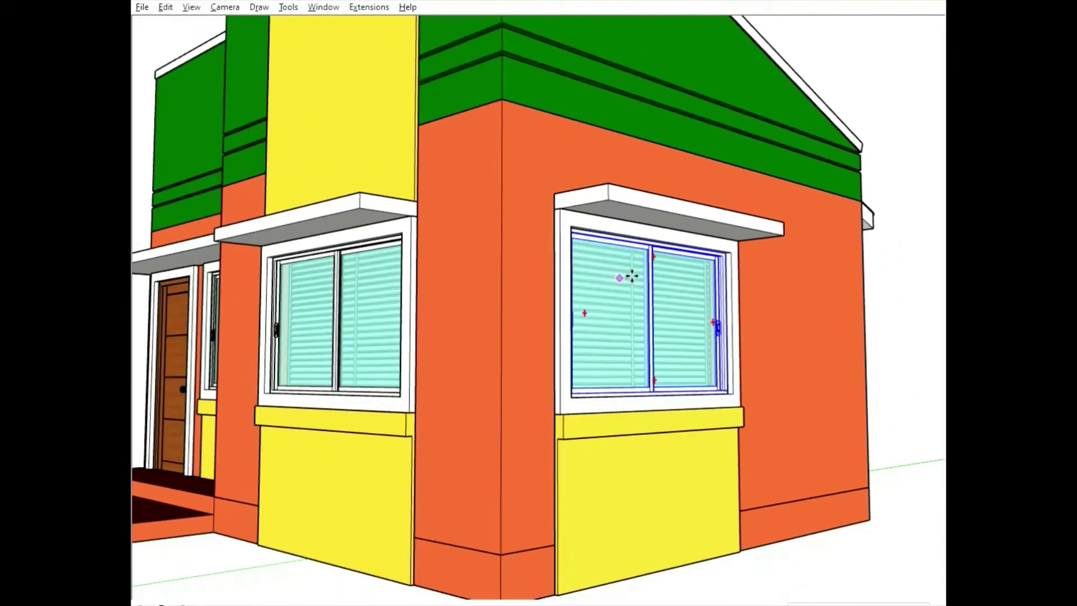
scroll(632, 276, "down", 3)
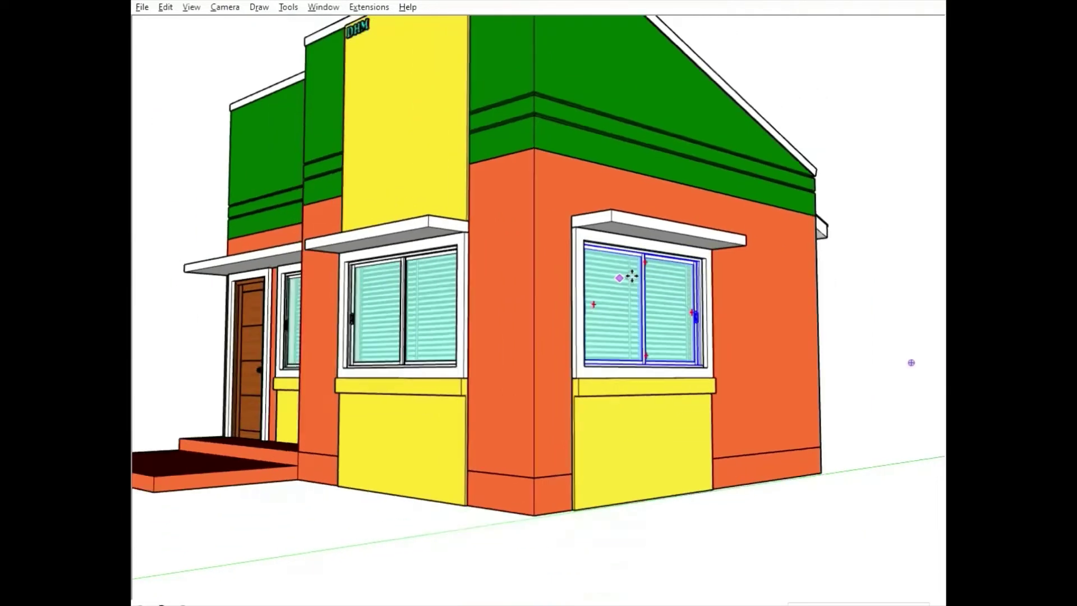
scroll(623, 277, "down", 2)
middle_click_drag(644, 284, 733, 326)
Deselect the window, then window-select the green roof and parapet and delete them.
key("Escape")
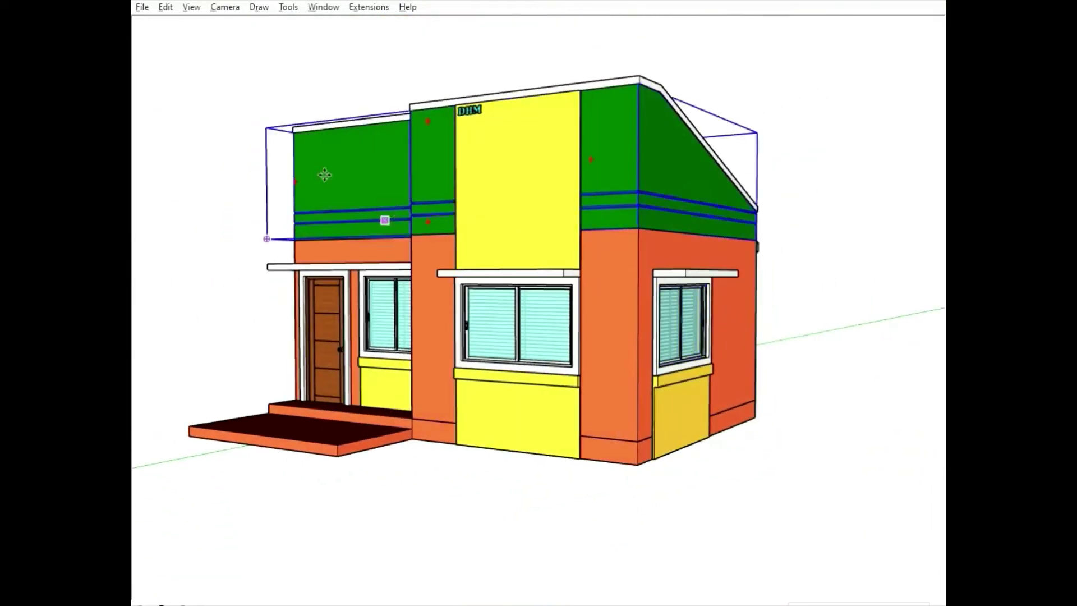
scroll(568, 288, "down", 2)
scroll(560, 303, "up", 1)
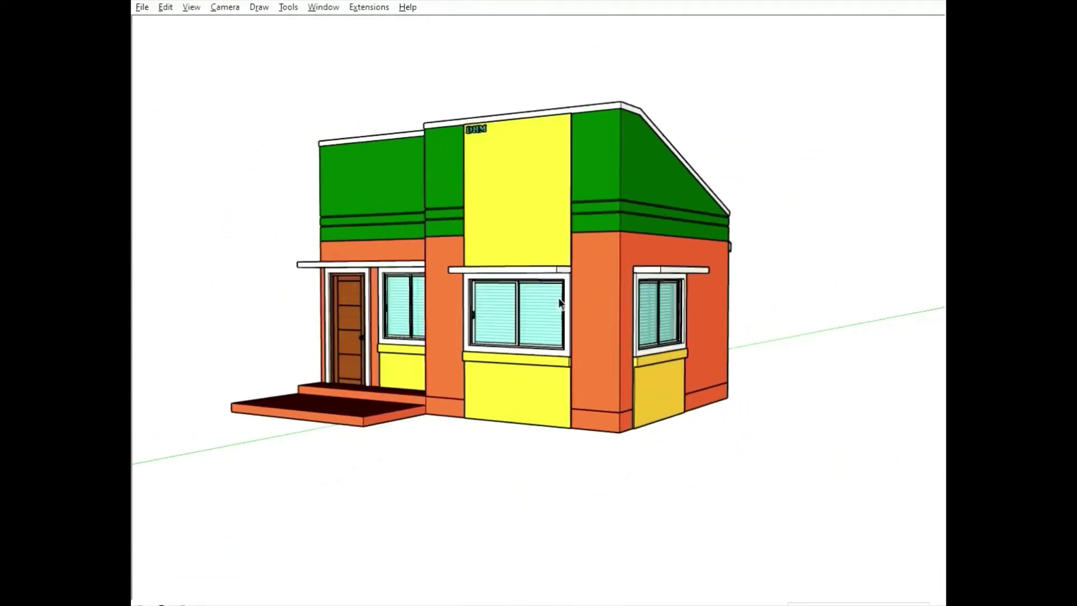
mouse_move(484, 280)
middle_mouse_down()
mouse_move(603, 278)
mouse_move(546, 293)
mouse_move(480, 271)
middle_mouse_up()
scroll(481, 271, "down", 2)
mouse_move(408, 260)
middle_mouse_down()
mouse_move(507, 247)
mouse_move(437, 273)
middle_mouse_up()
left_click_drag(264, 290, 874, 107)
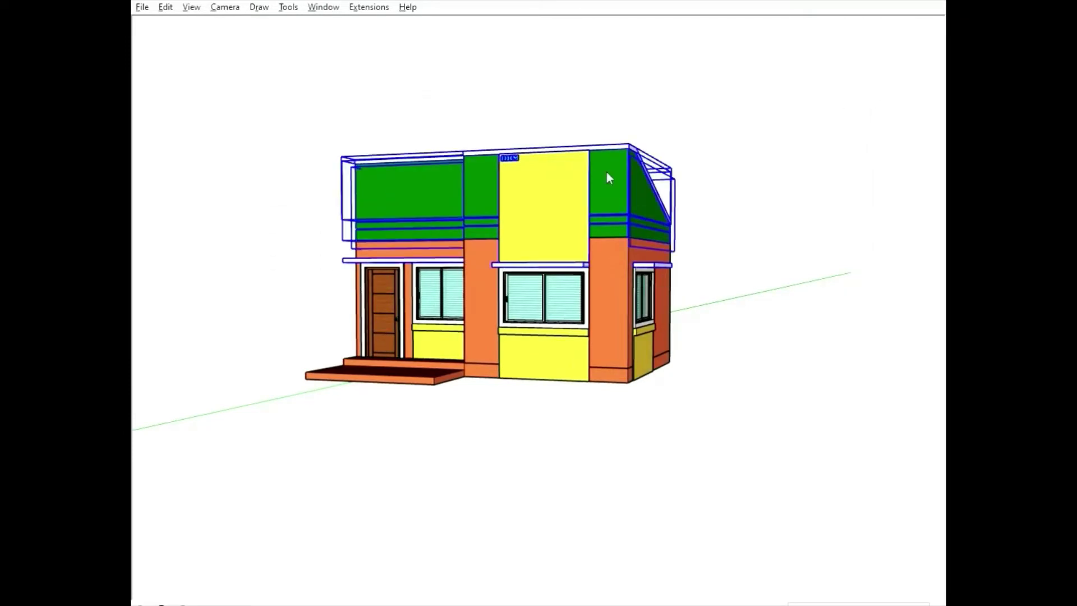
key("Delete")
Tilt to a steep overhead view framing every room, including the living area and porch.
mouse_move(509, 262)
middle_mouse_down()
mouse_move(509, 288)
mouse_move(561, 335)
middle_mouse_up()
scroll(517, 248, "up", 2)
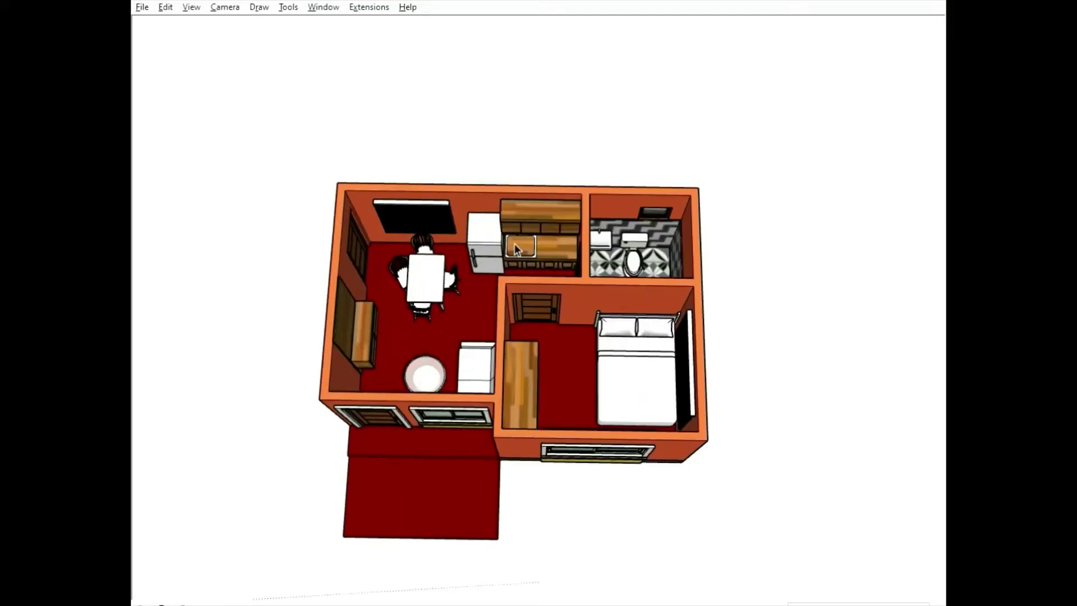
scroll(517, 248, "up", 2)
middle_click_drag(476, 280, 520, 191)
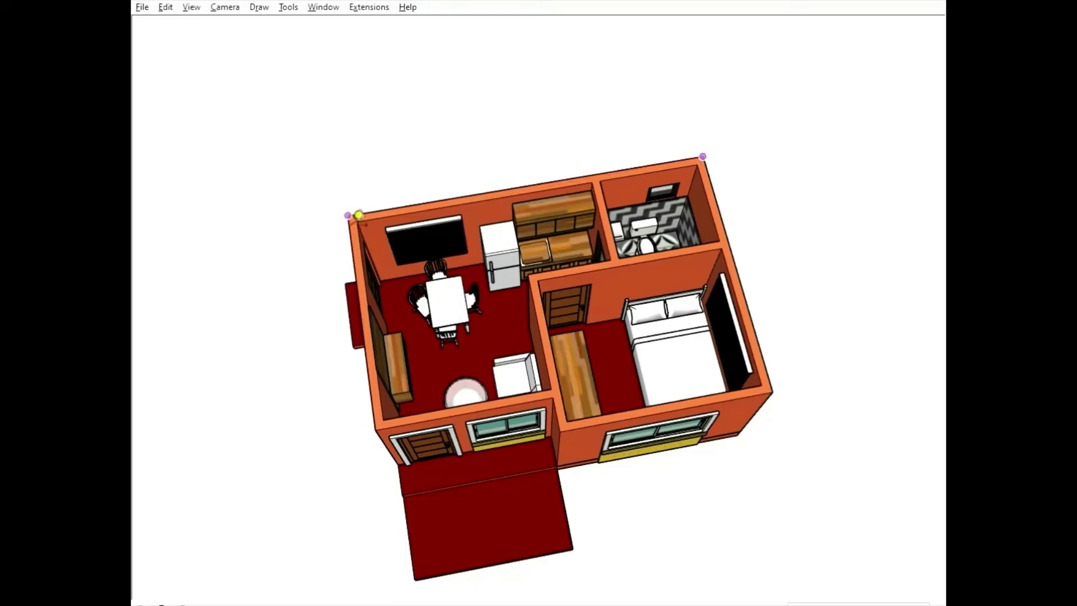
left_click(703, 157)
scroll(620, 356, "up", 2)
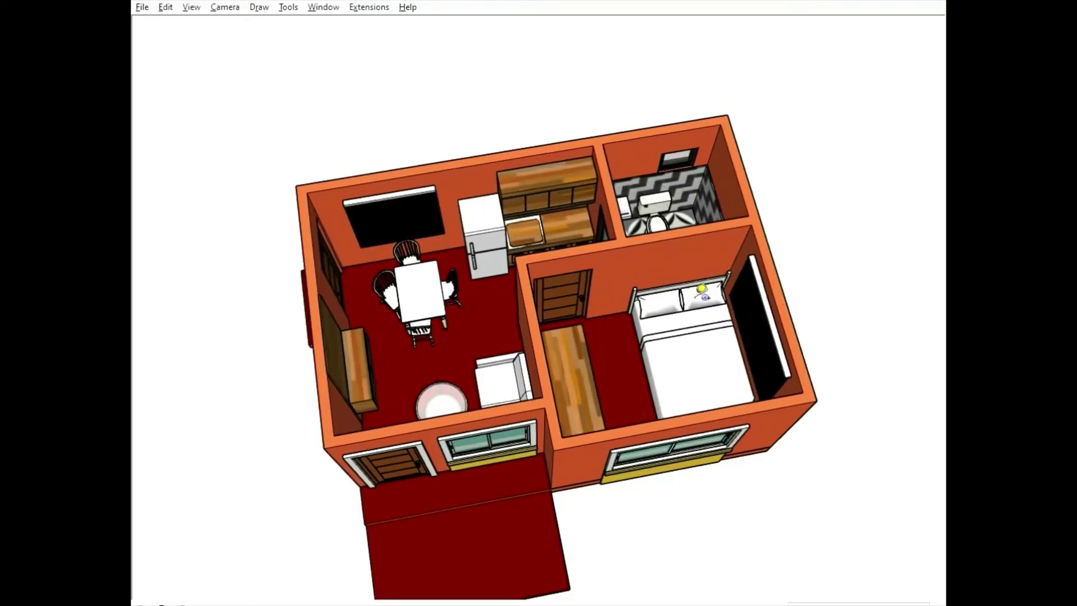
scroll(673, 292, "down", 1)
scroll(612, 292, "up", 1)
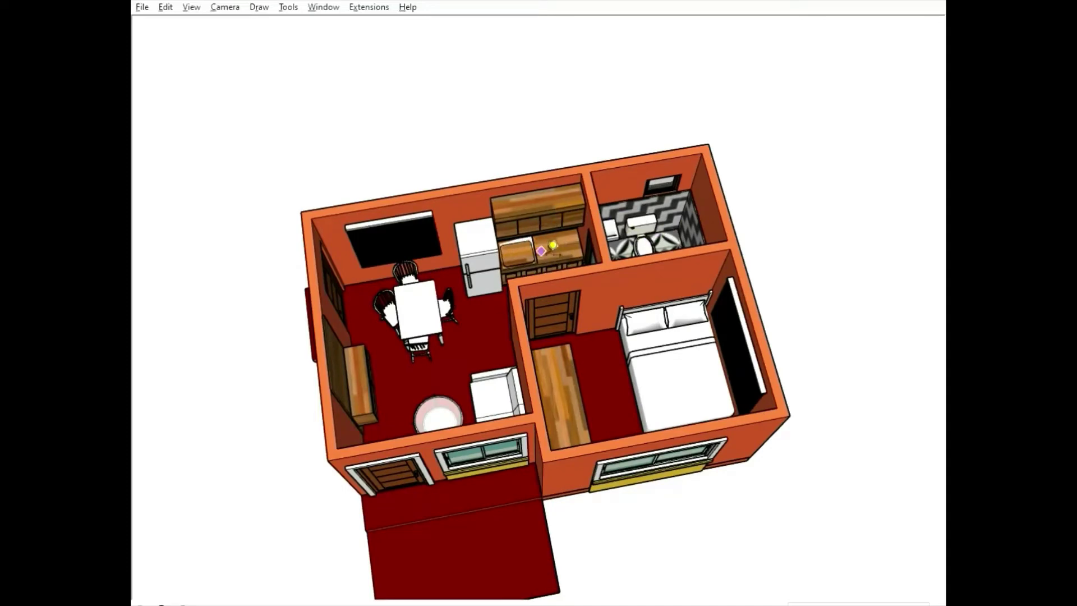
scroll(413, 253, "down", 1)
scroll(412, 264, "up", 2)
scroll(449, 311, "up", 1)
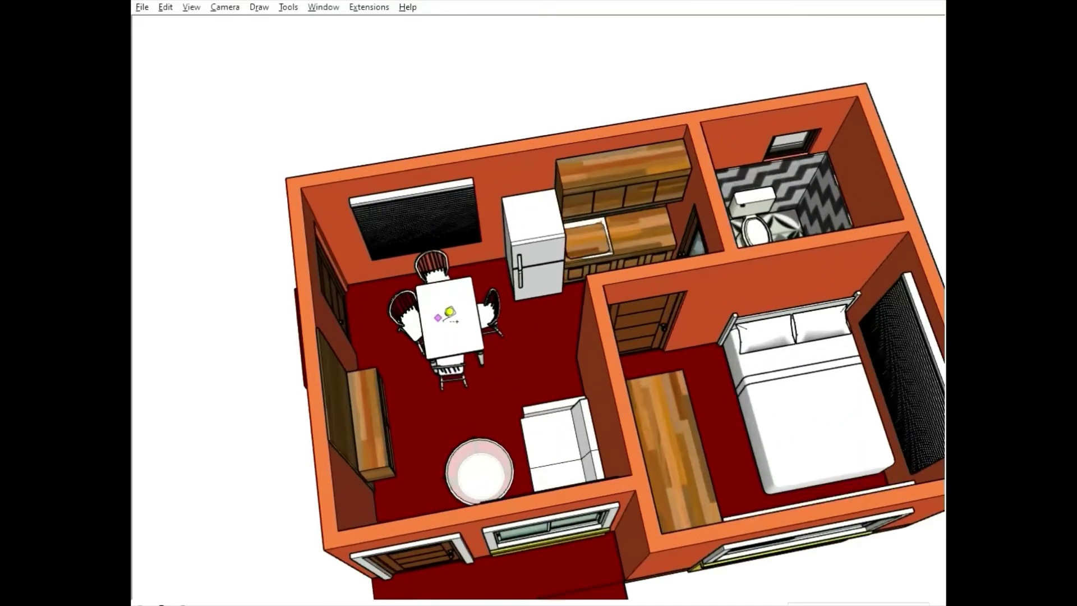
scroll(454, 309, "down", 1)
scroll(474, 241, "up", 1)
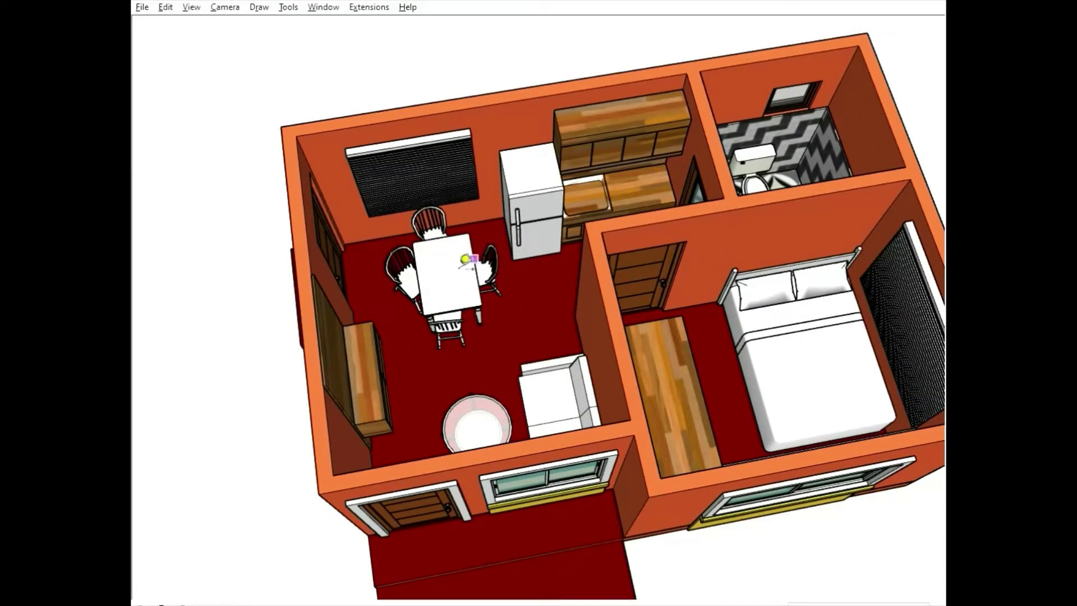
scroll(479, 273, "down", 2)
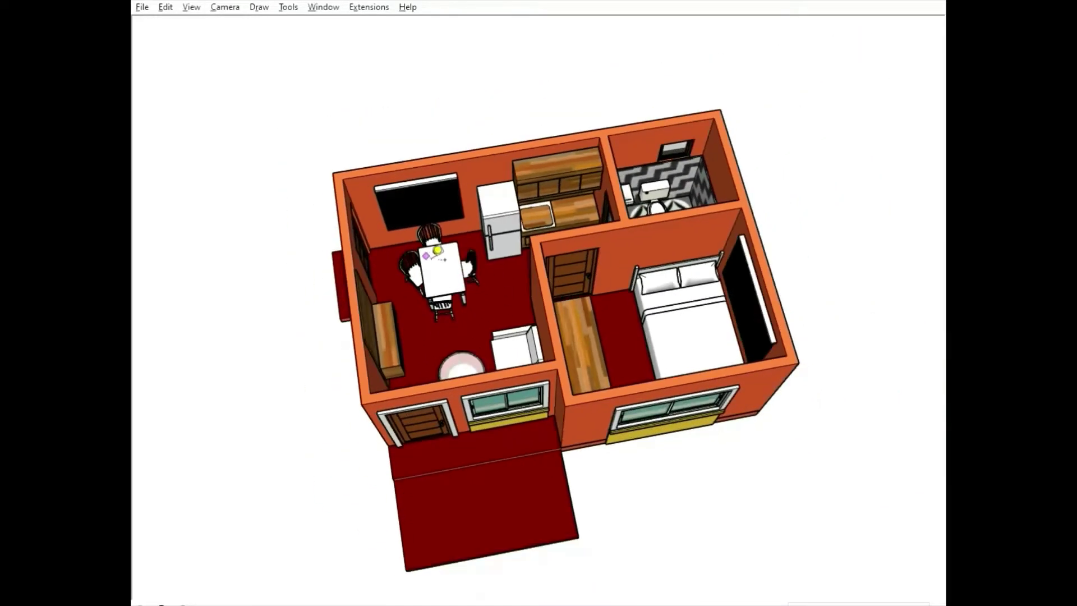
scroll(476, 283, "down", 1)
scroll(505, 261, "down", 1)
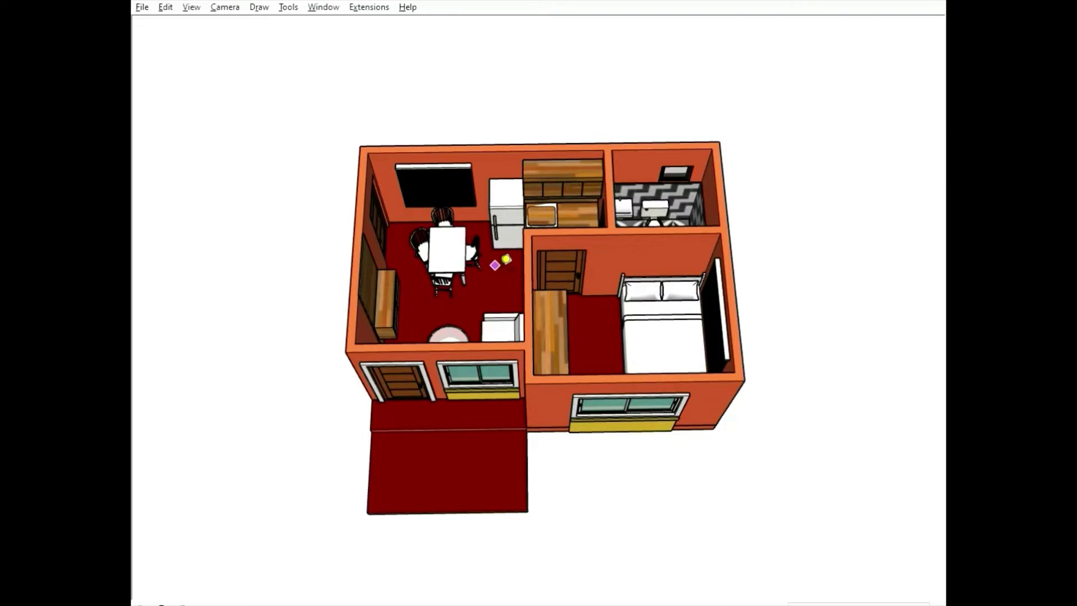
middle_click_drag(499, 261, 539, 242)
scroll(539, 241, "up", 3)
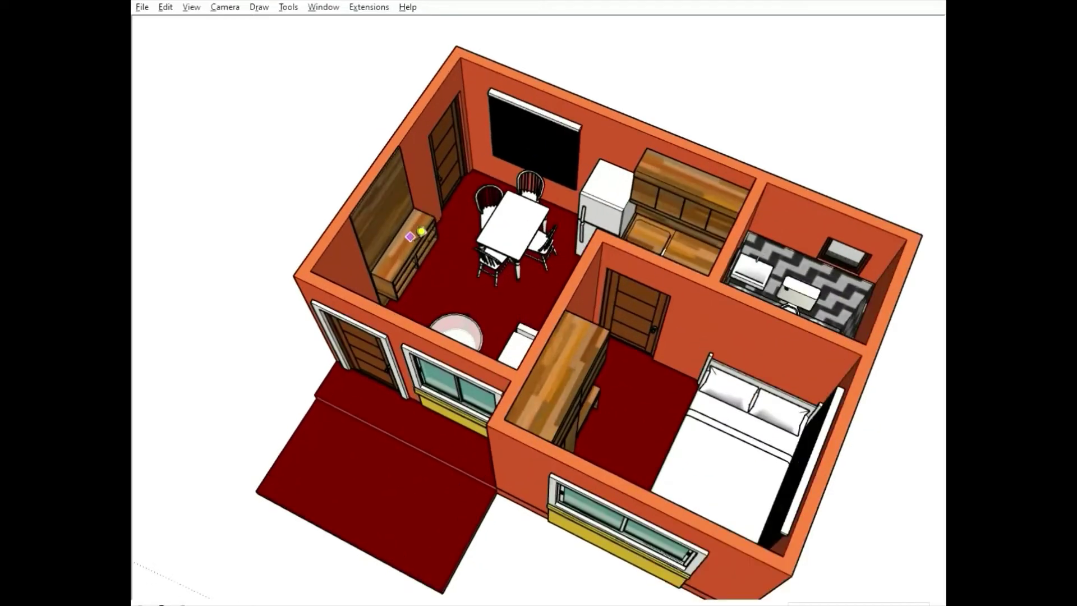
scroll(538, 241, "up", 2)
scroll(512, 233, "down", 2)
scroll(488, 228, "up", 3)
scroll(409, 258, "up", 1)
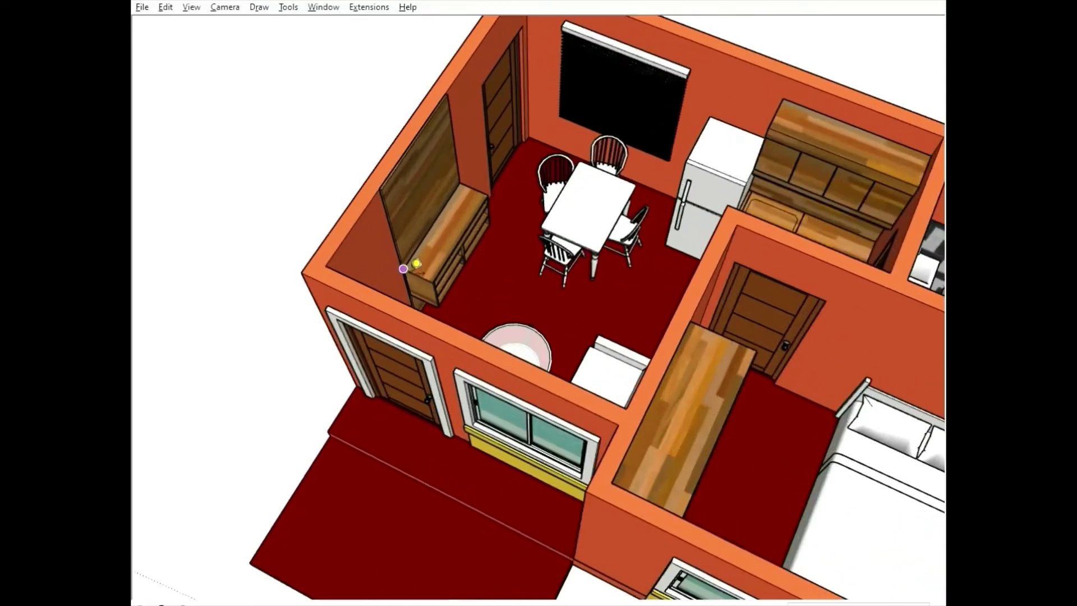
middle_click_drag(510, 295, 599, 399)
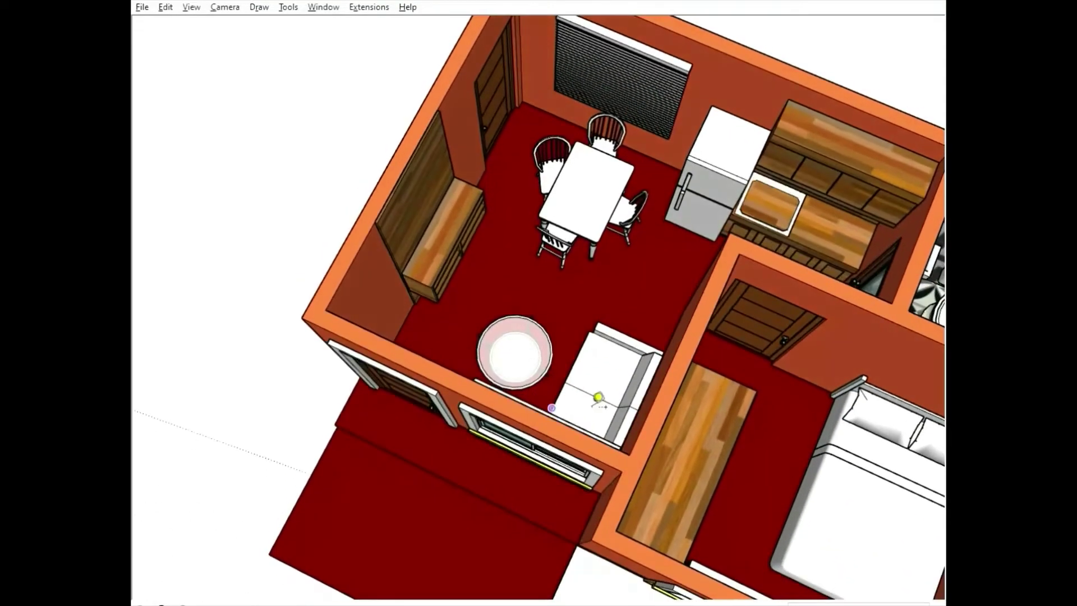
scroll(567, 321, "down", 2)
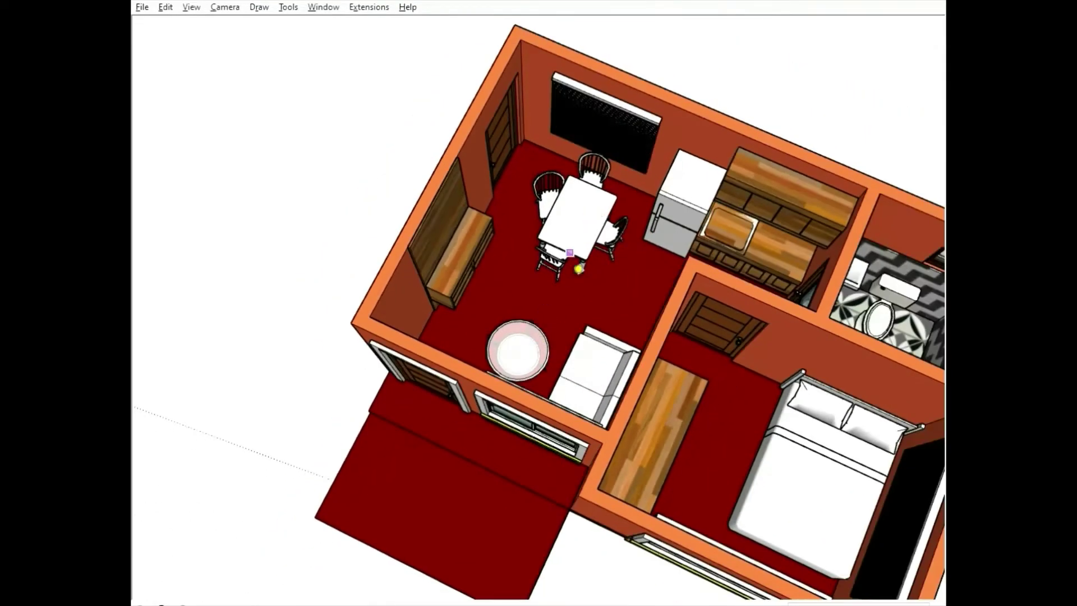
scroll(578, 244, "down", 1)
scroll(578, 242, "up", 2)
scroll(428, 210, "up", 2)
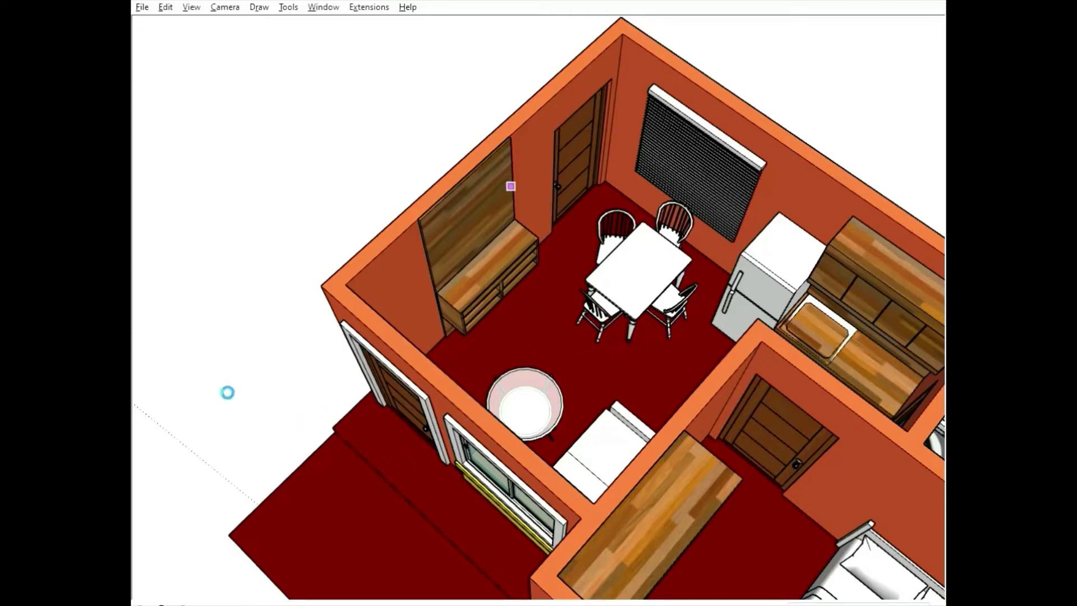
scroll(589, 257, "down", 1)
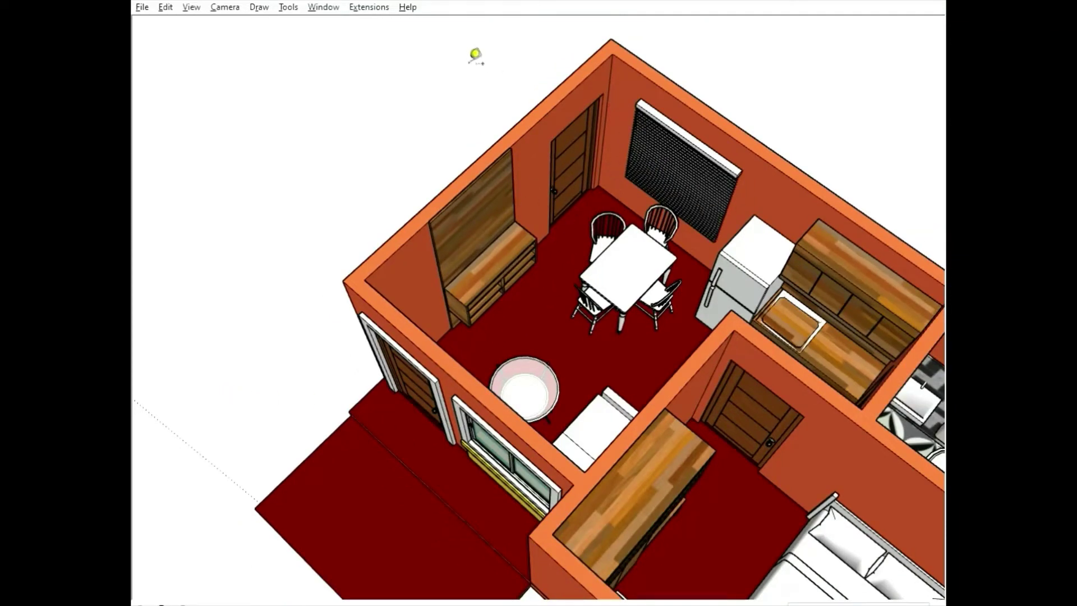
middle_click_drag(475, 55, 537, 135)
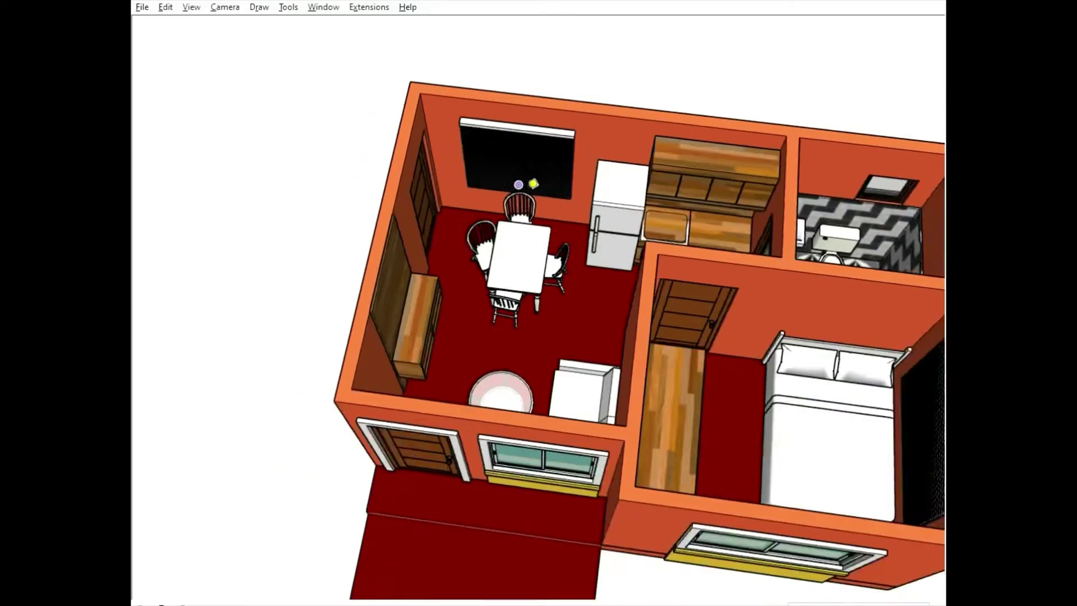
mouse_move(517, 188)
middle_mouse_down()
mouse_move(524, 243)
mouse_move(569, 366)
middle_mouse_up()
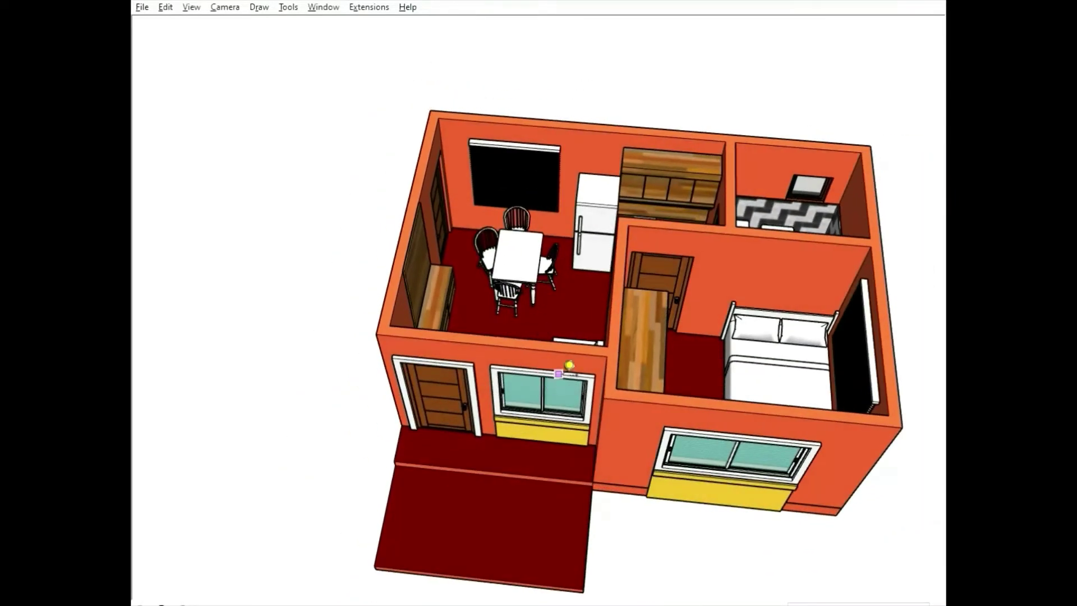
middle_click_drag(527, 189, 512, 245)
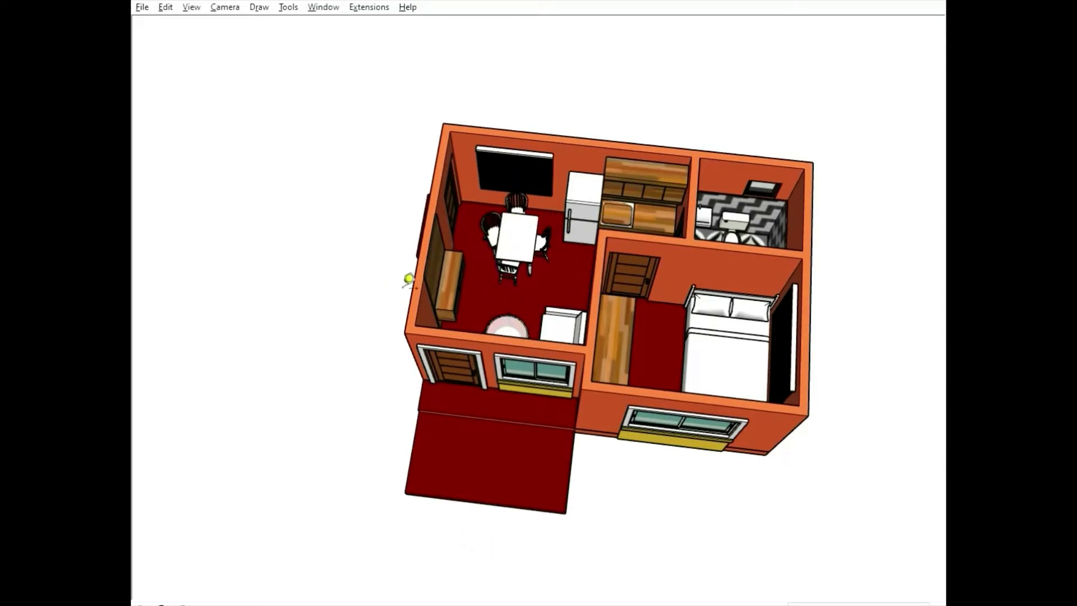
mouse_move(408, 279)
middle_mouse_down()
mouse_move(517, 179)
mouse_move(568, 252)
mouse_move(747, 221)
middle_mouse_up()
Zoom in close on the bedroom's double bed, headboard panel and cabinet, and the tiled bathroom.
scroll(568, 252, "down", 2)
scroll(694, 120, "up", 3)
scroll(694, 120, "up", 1)
scroll(642, 116, "up", 2)
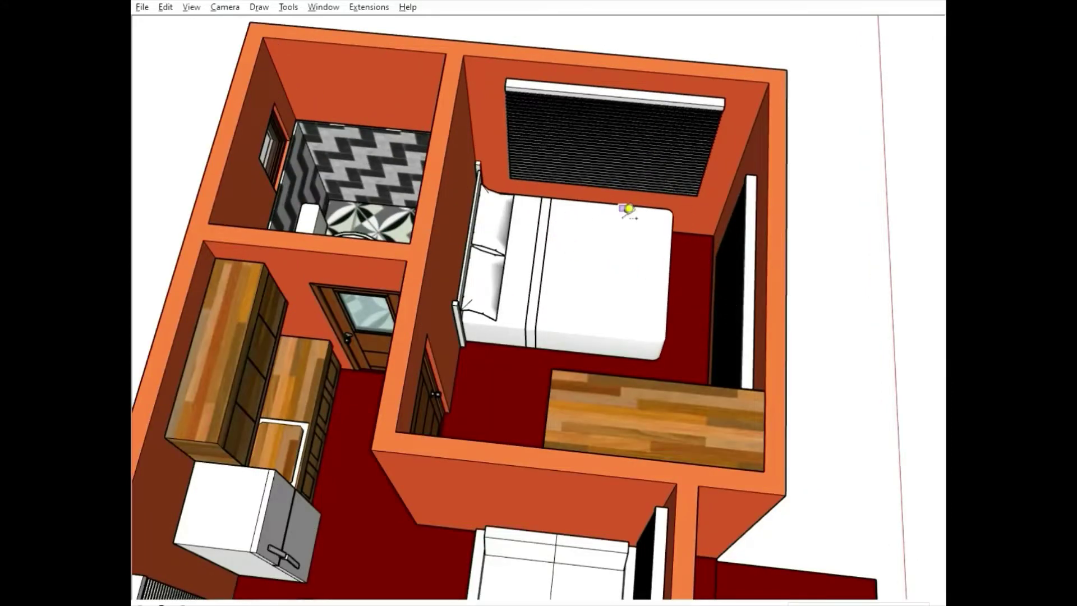
scroll(625, 132, "down", 2)
scroll(599, 173, "up", 1)
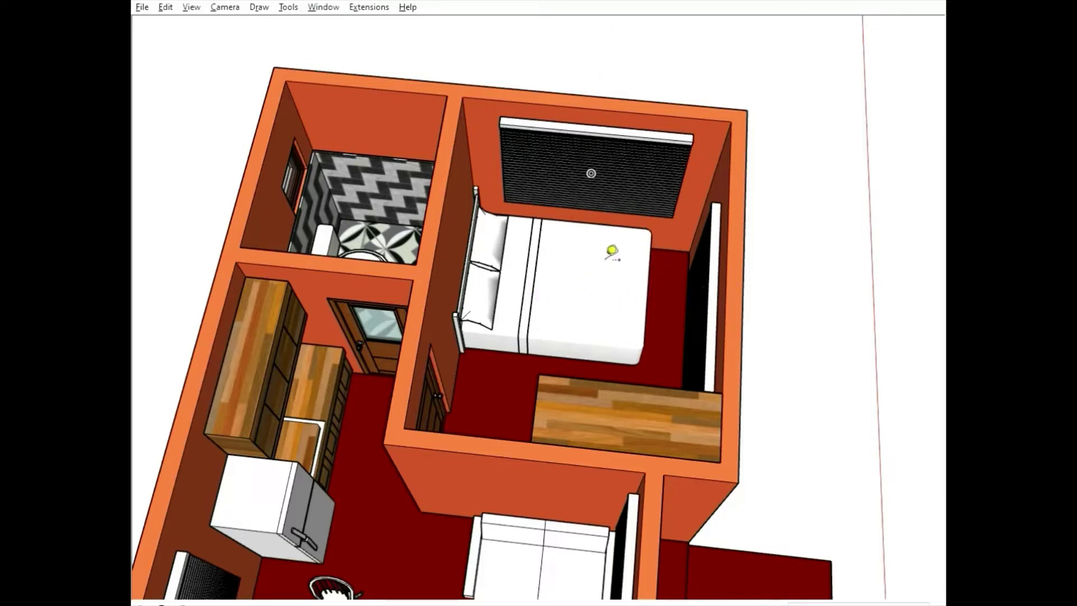
scroll(558, 224, "down", 1)
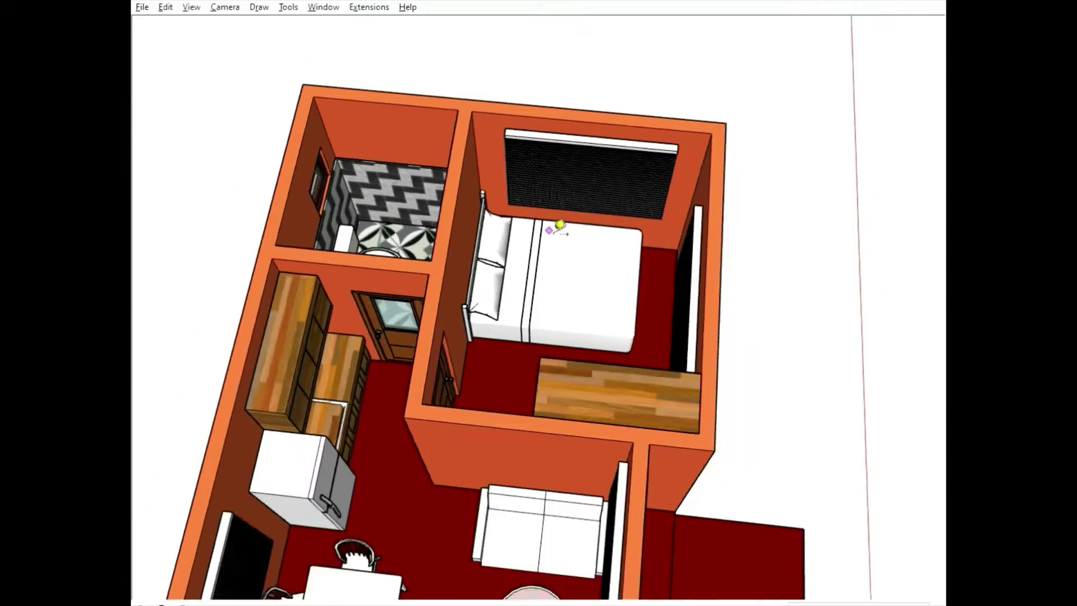
scroll(558, 224, "down", 1)
scroll(861, 250, "up", 1)
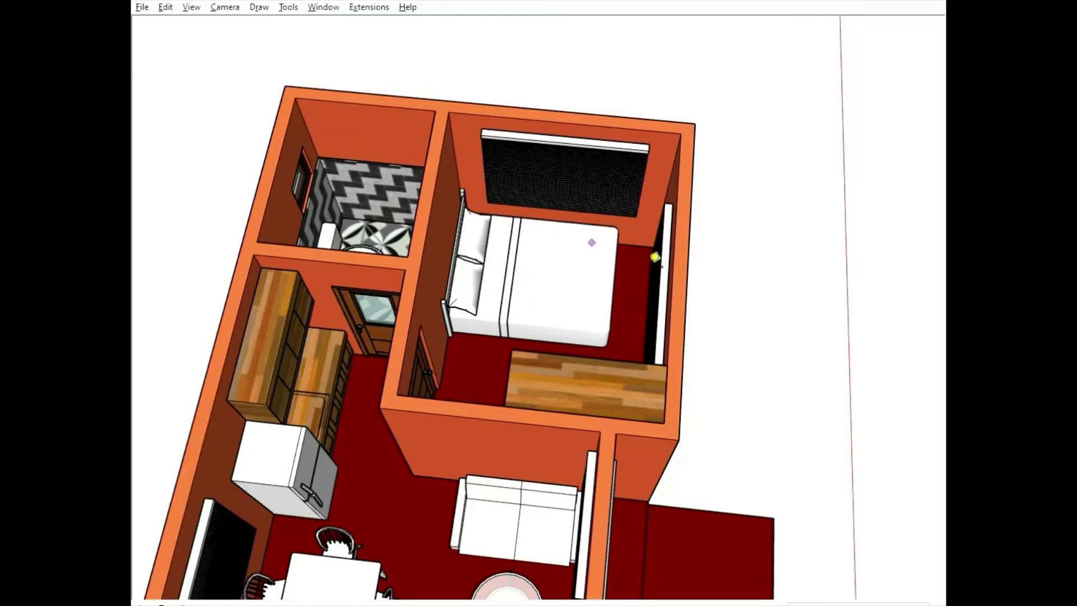
Orbit and zoom to a flatter angle on the kitchen and bathroom.
scroll(706, 268, "down", 3)
mouse_move(675, 329)
middle_mouse_down()
mouse_move(589, 236)
mouse_move(531, 144)
middle_mouse_up()
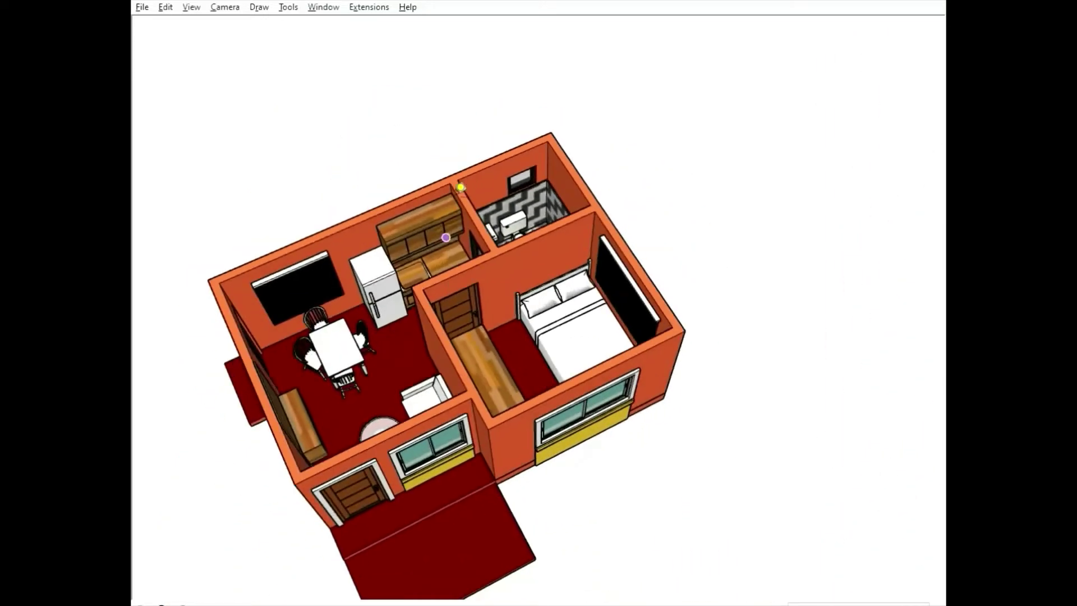
scroll(531, 144, "up", 4)
scroll(555, 147, "down", 3)
scroll(572, 162, "up", 3)
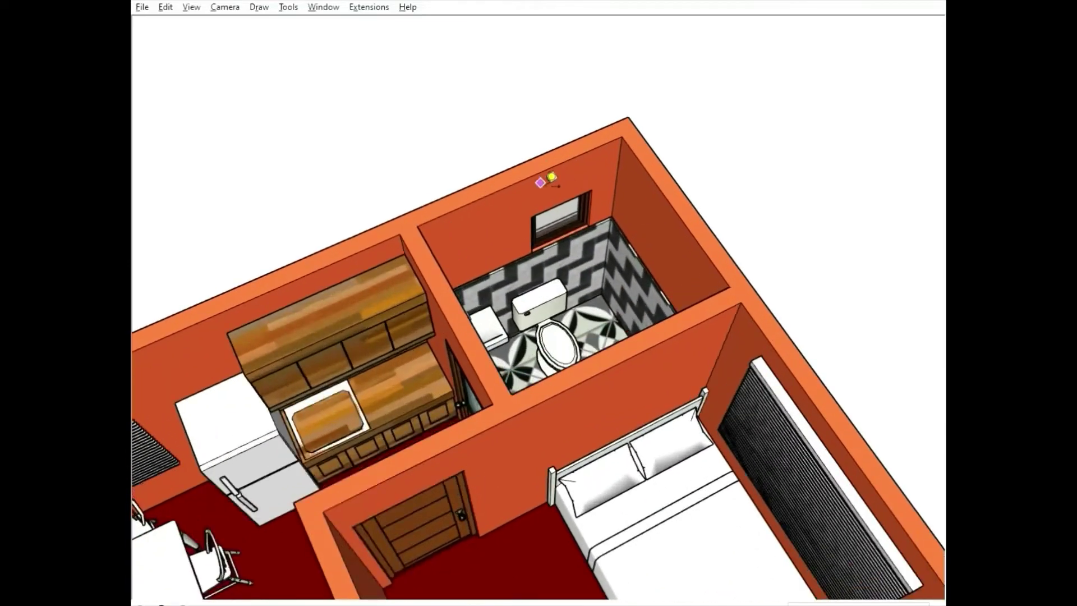
scroll(561, 177, "up", 1)
scroll(575, 174, "up", 2)
mouse_move(577, 174)
middle_mouse_down()
mouse_move(577, 185)
mouse_move(471, 209)
middle_mouse_up()
scroll(577, 185, "down", 2)
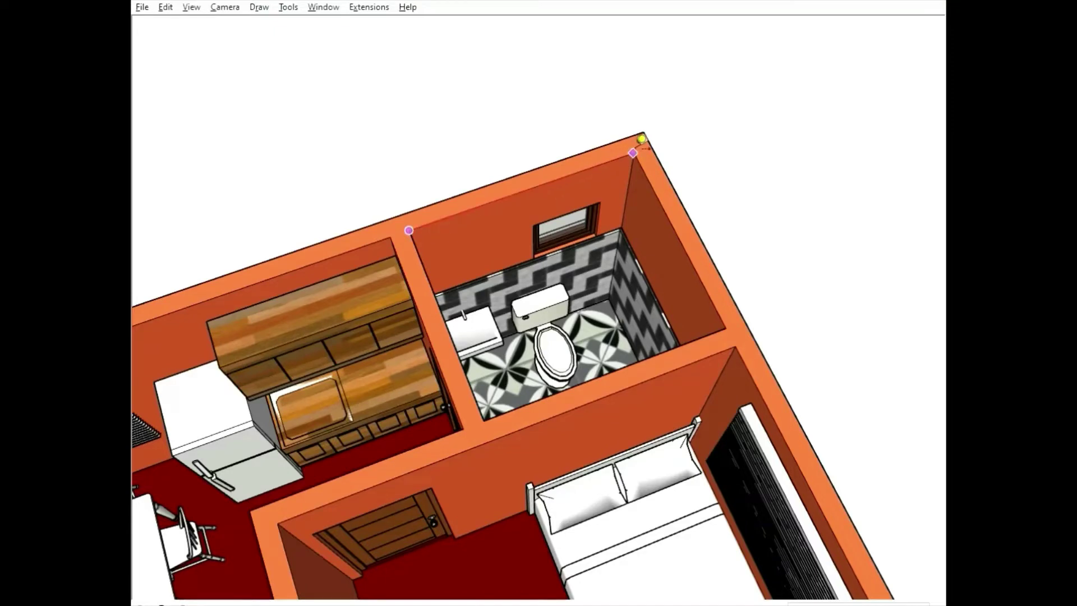
Start a Tape Measure from the bathroom wall corner, then abandon it.
left_click(633, 153)
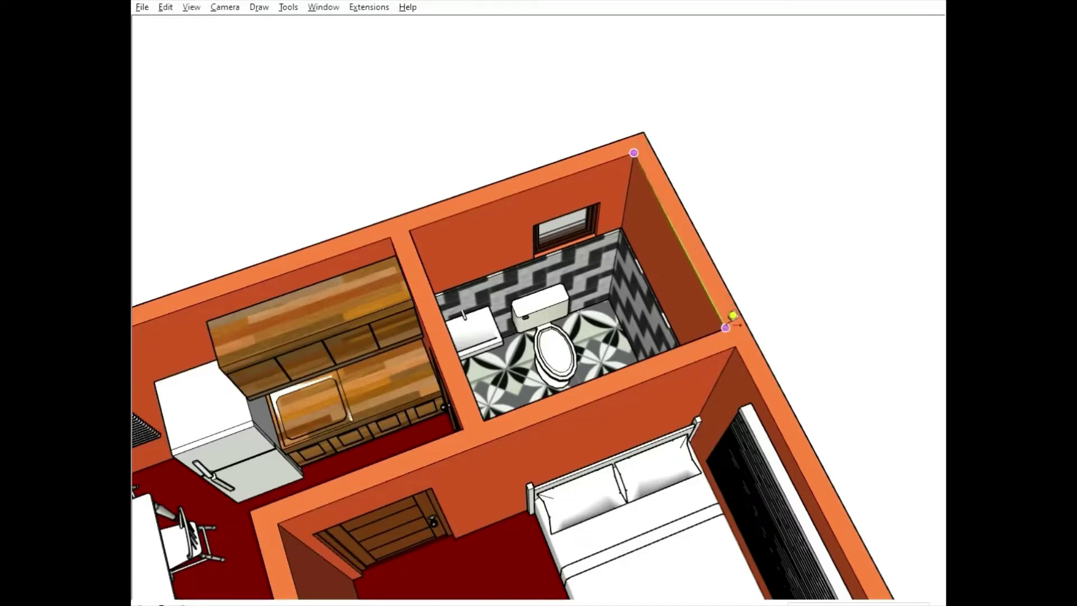
scroll(650, 218, "down", 2)
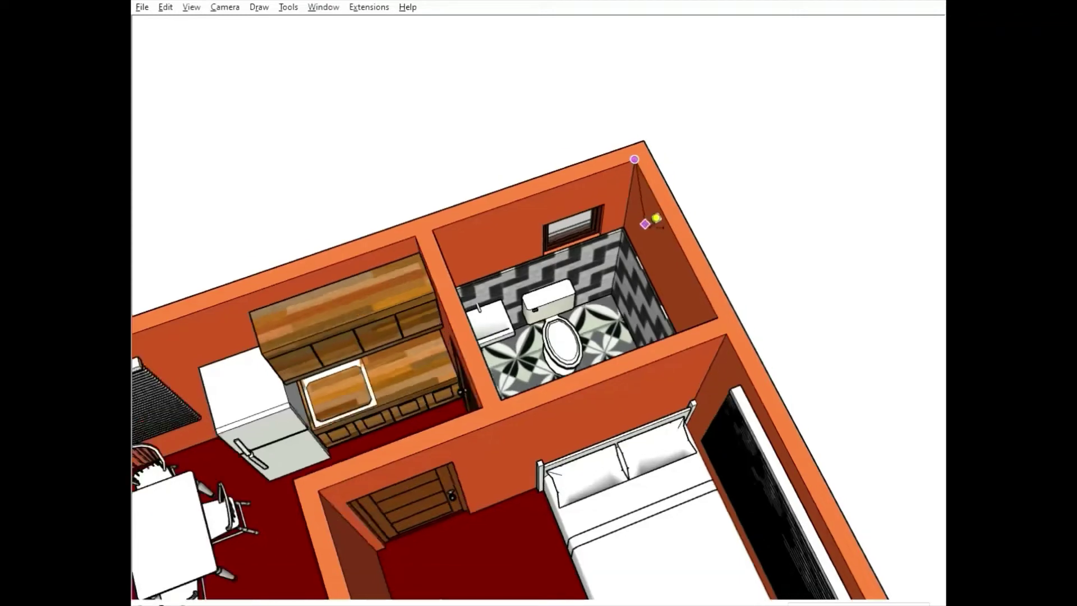
left_click(653, 215)
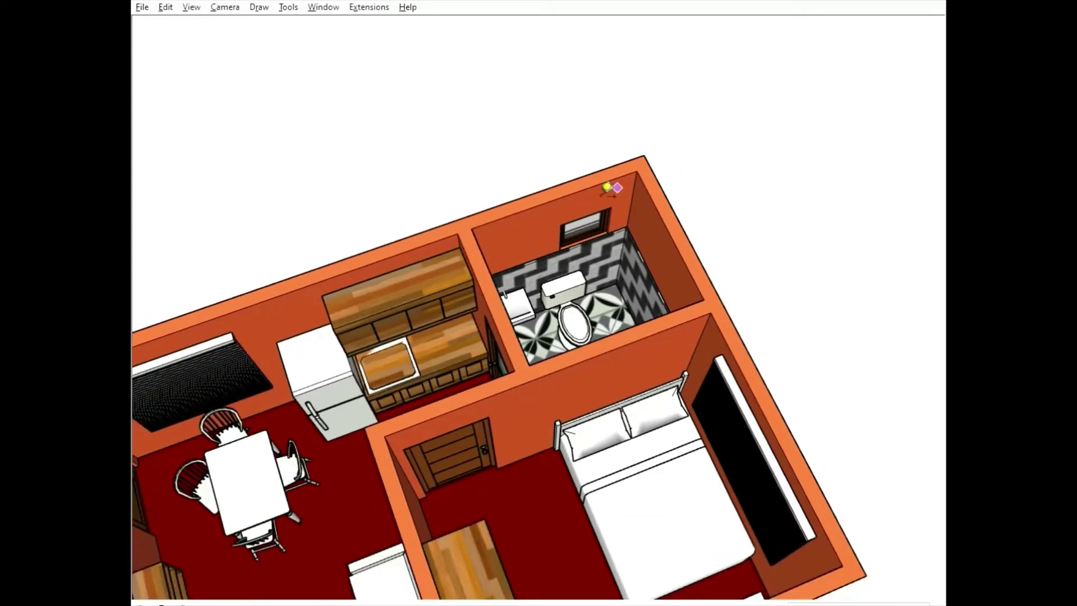
scroll(613, 185, "down", 3)
Orbit out and zoom to a near-front elevation of the whole house.
middle_click_drag(612, 260, 458, 228)
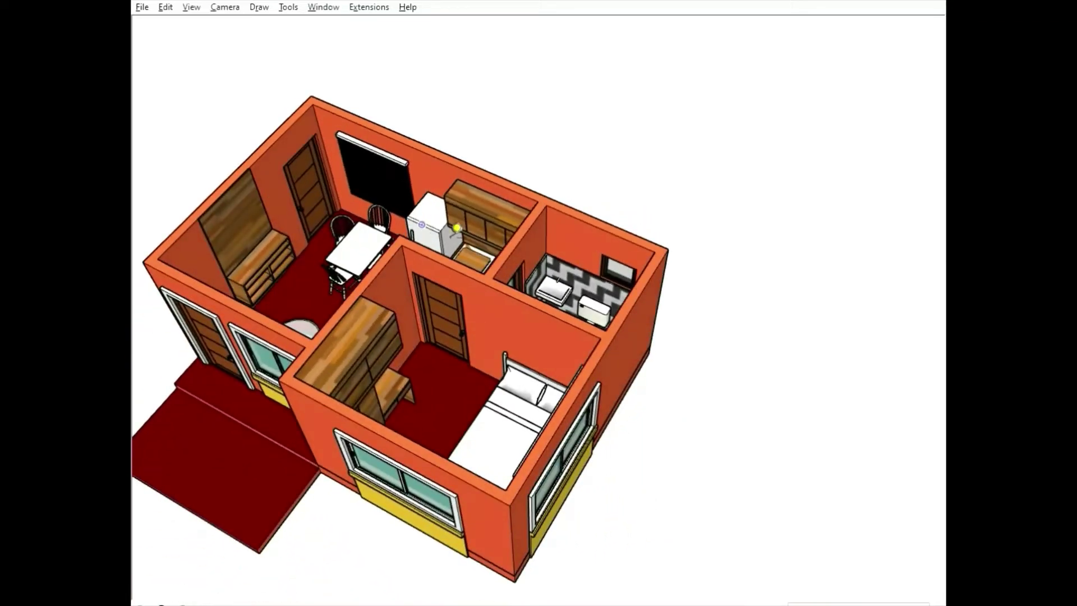
scroll(626, 239, "down", 1)
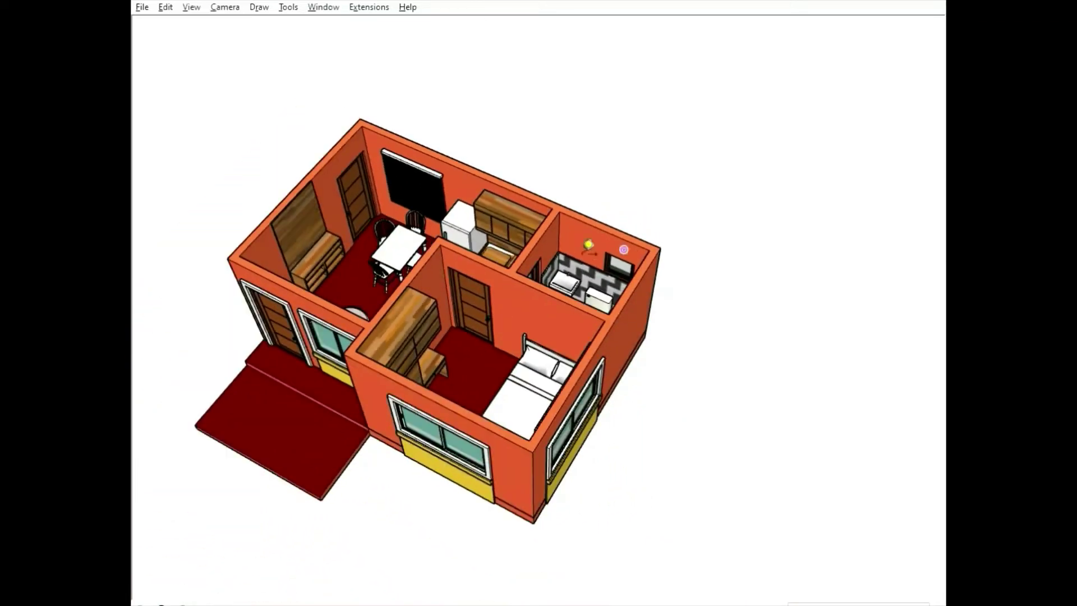
scroll(587, 247, "up", 1)
middle_click_drag(587, 248, 591, 433)
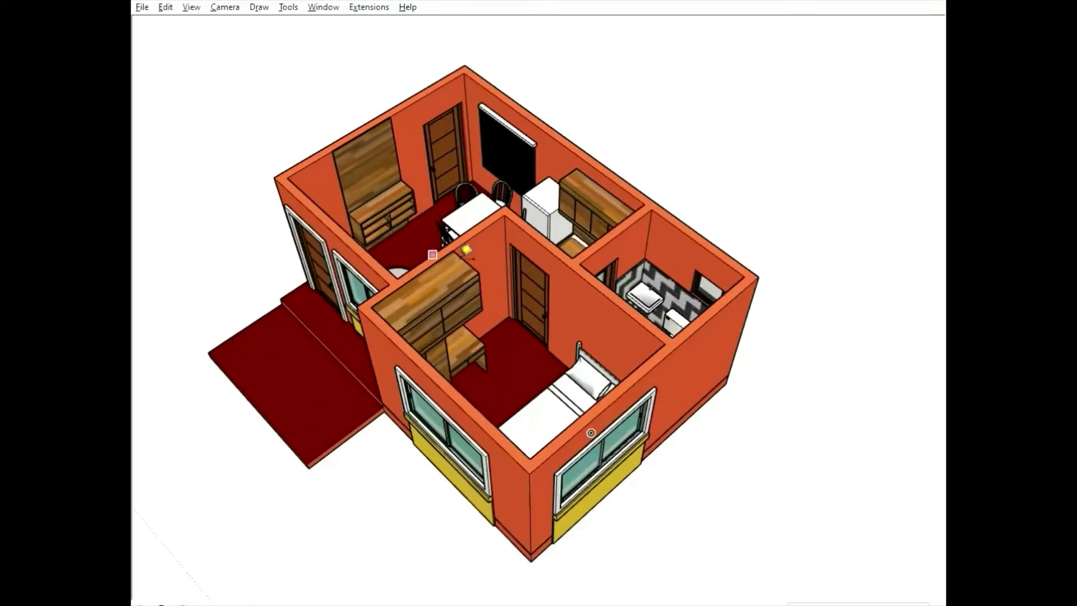
scroll(591, 432, "down", 1)
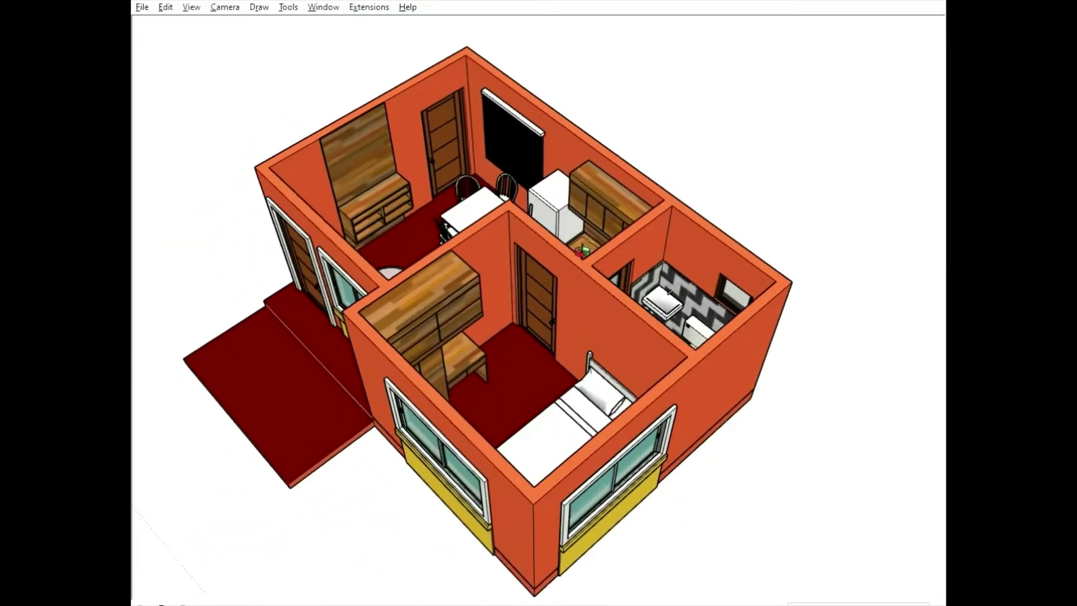
scroll(591, 432, "down", 2)
scroll(541, 199, "up", 2)
scroll(542, 199, "up", 2)
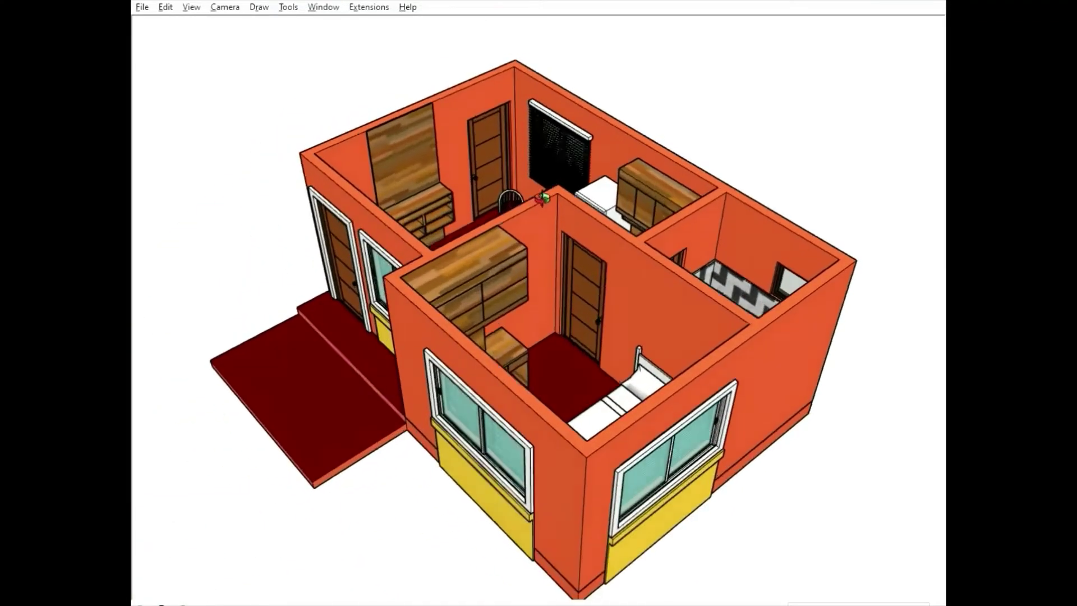
mouse_move(541, 199)
middle_mouse_down()
mouse_move(567, 19)
mouse_move(567, 79)
middle_mouse_up()
scroll(641, 224, "up", 3)
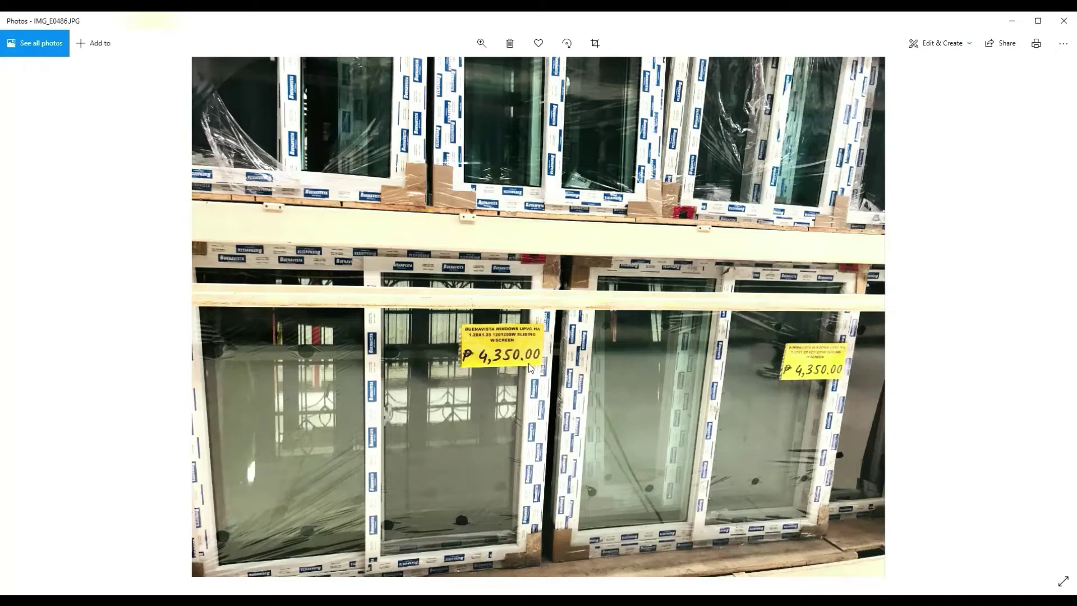
Step back eight photos, past steel casement and UPVC casement tags, to the ₱6,820 one.
key("Left")
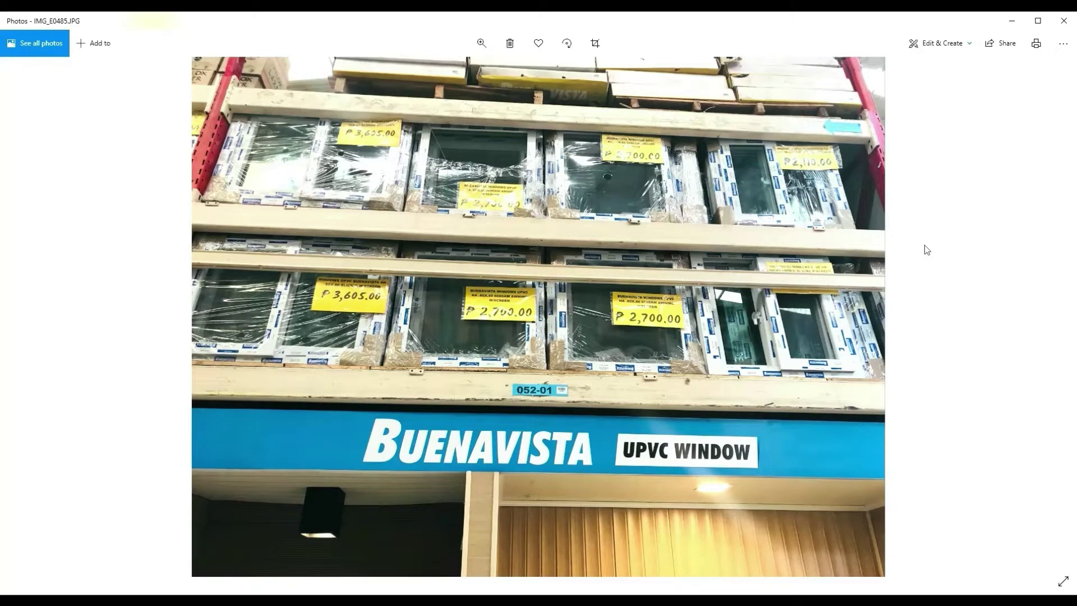
key("Left")
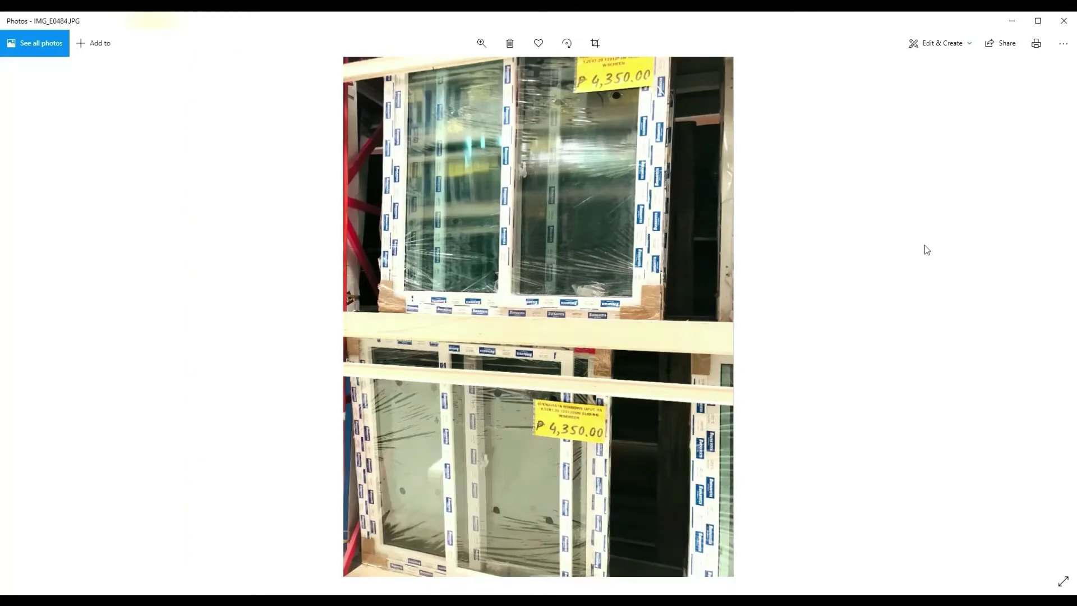
key("Left")
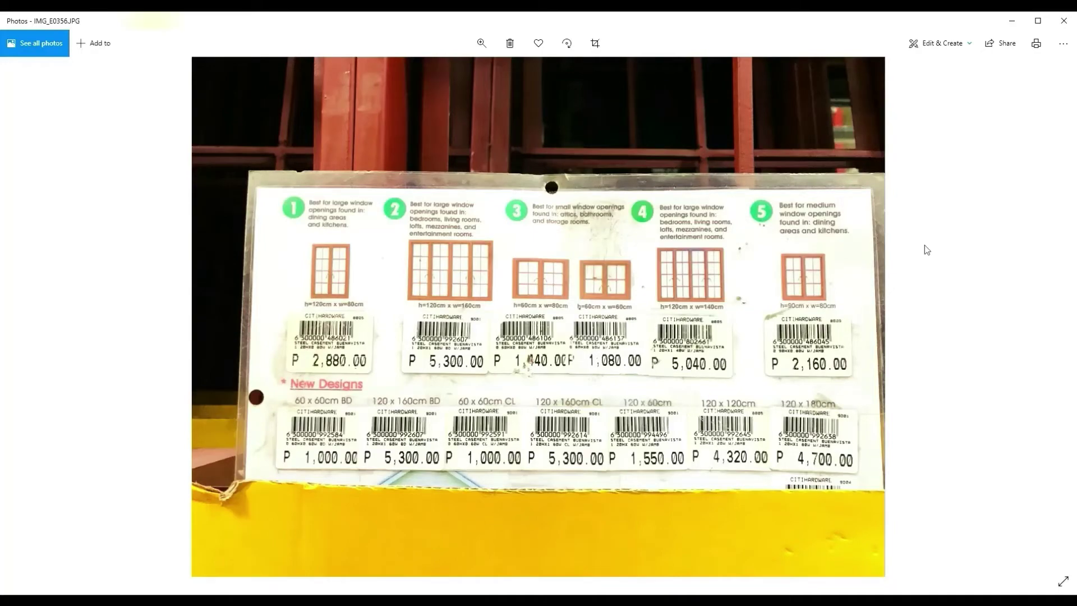
key("Left")
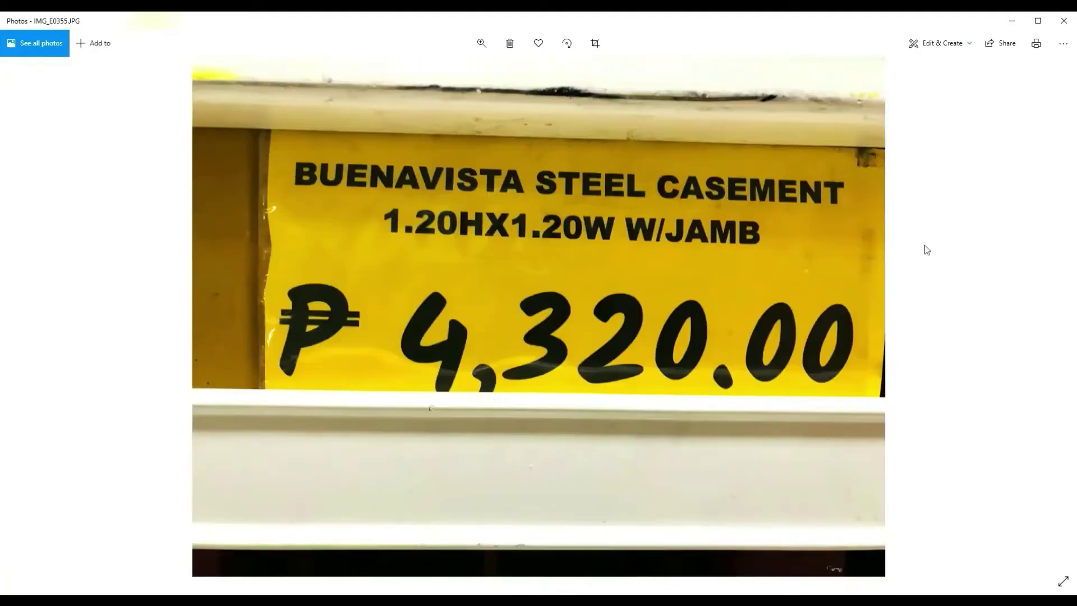
key("Left")
key("Left")
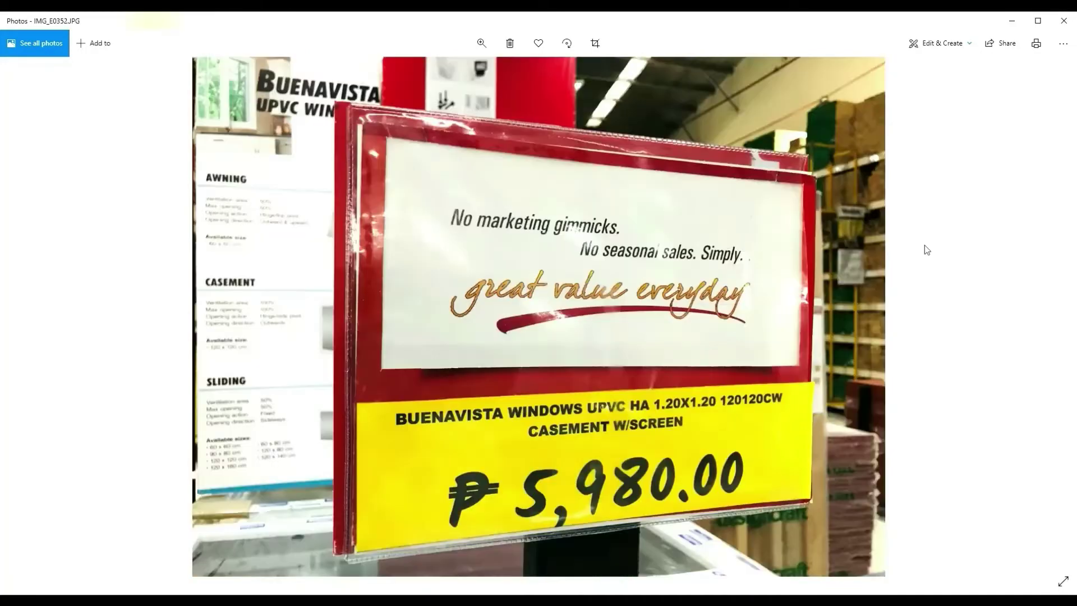
key("Left")
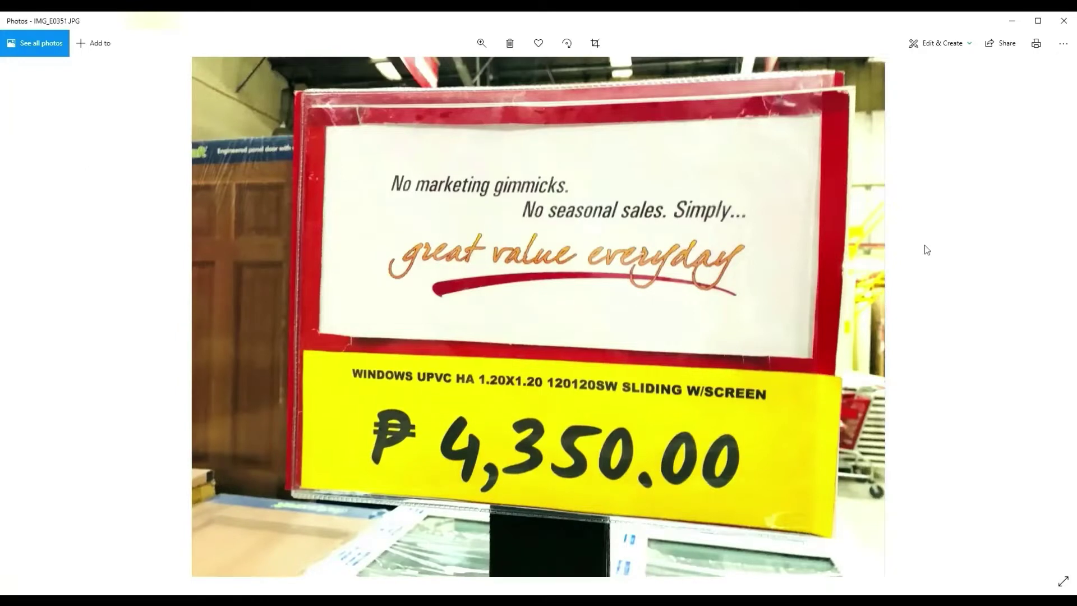
key("Left")
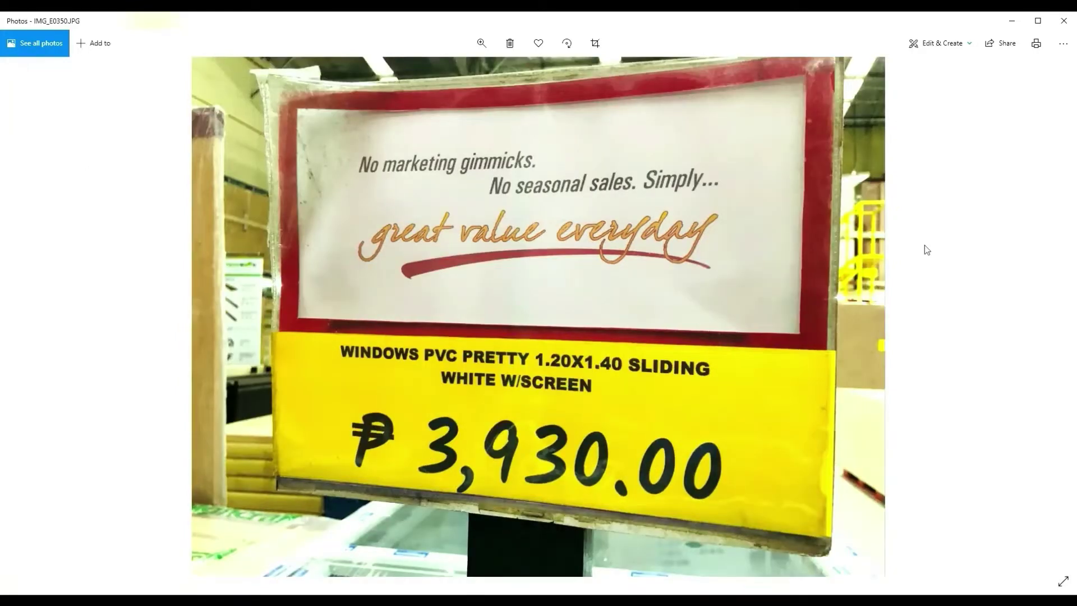
key("Left")
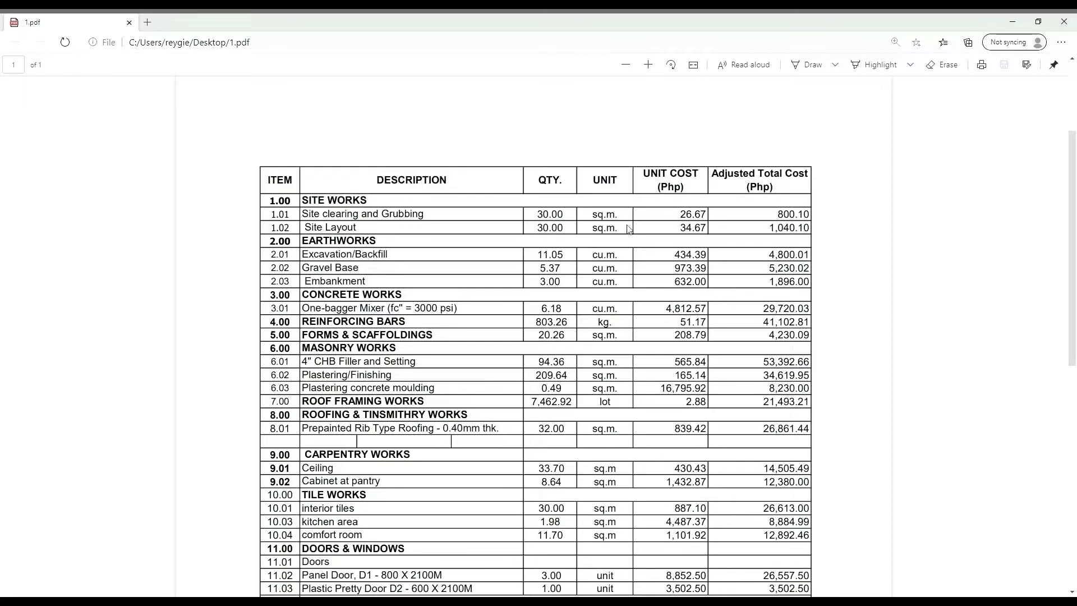
Scroll down through the 1.pdf summary cost table.
left_click_drag(763, 230, 829, 221)
scroll(673, 235, "down", 2)
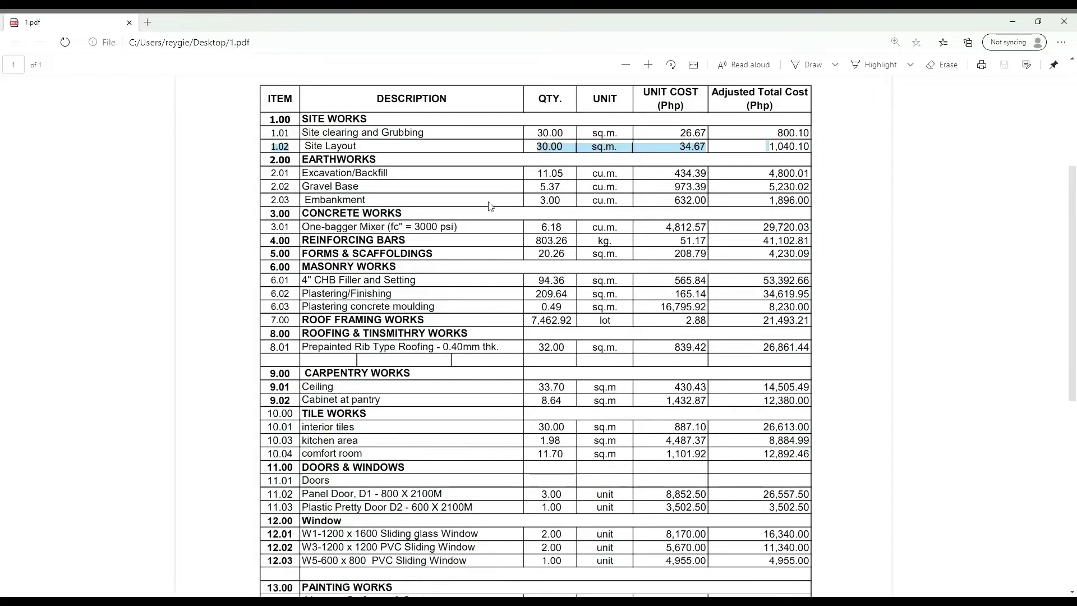
scroll(387, 194, "down", 2)
scroll(387, 194, "down", 1)
scroll(369, 308, "down", 2)
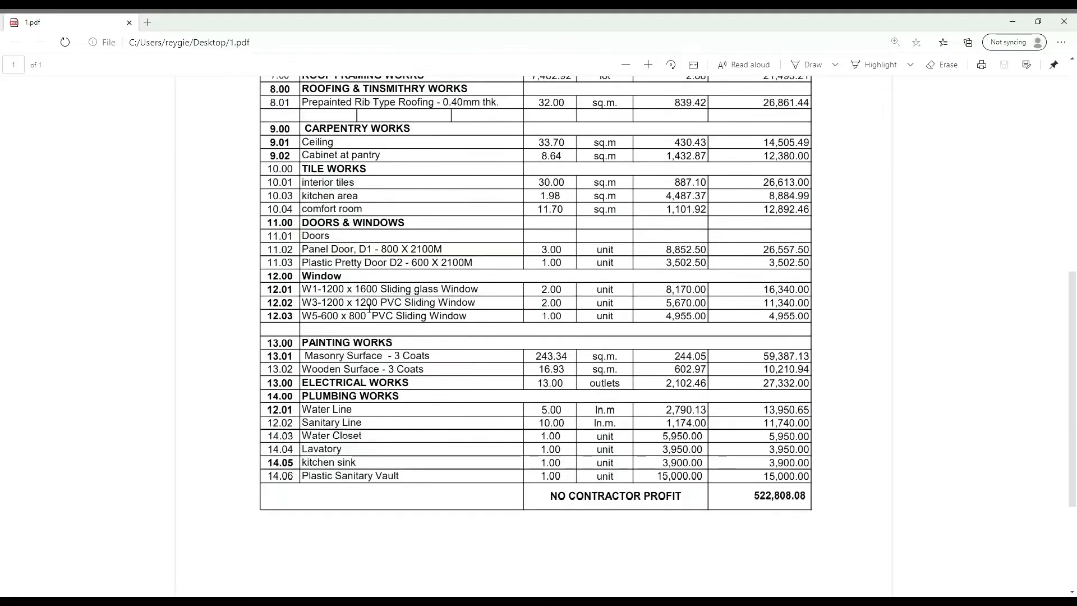
scroll(391, 290, "up", 2)
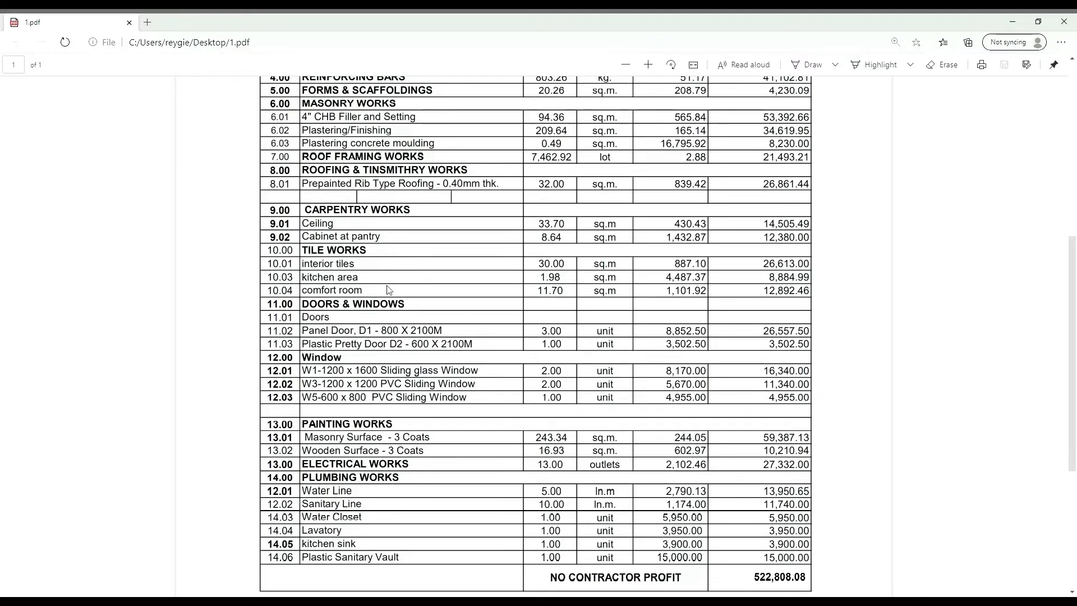
scroll(387, 290, "down", 2)
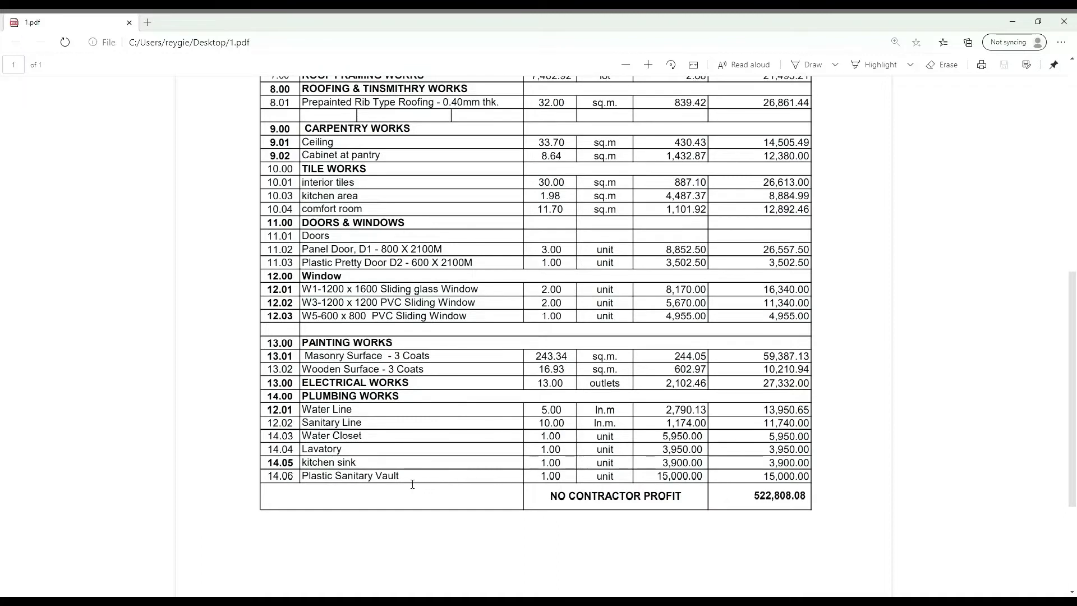
Highlight the Plastic Sanitary Vault line item and the 522,808.08 grand total.
left_click_drag(399, 476, 314, 480)
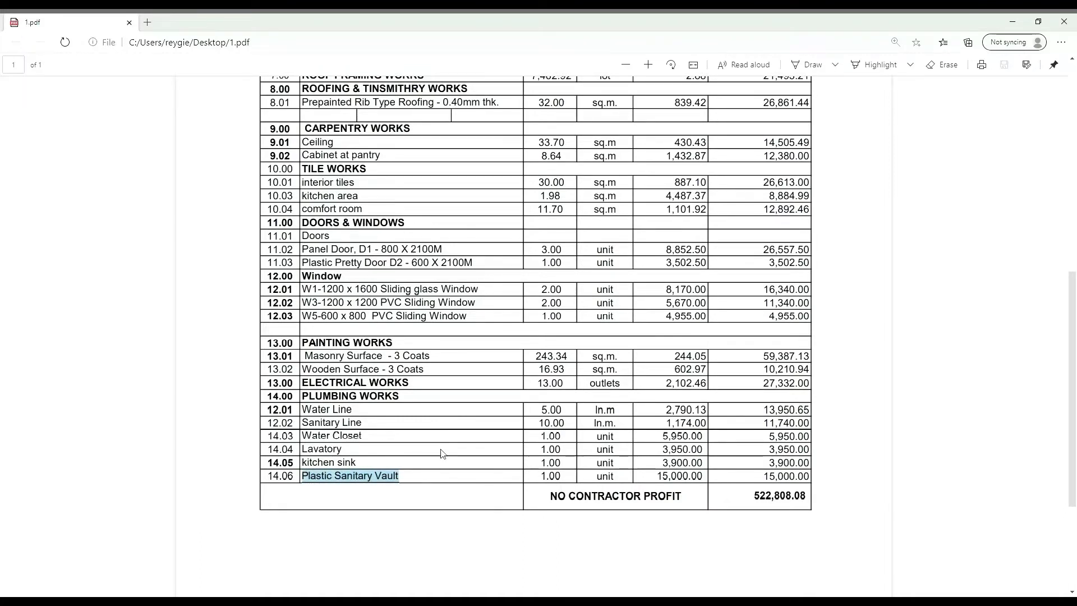
left_click(416, 478)
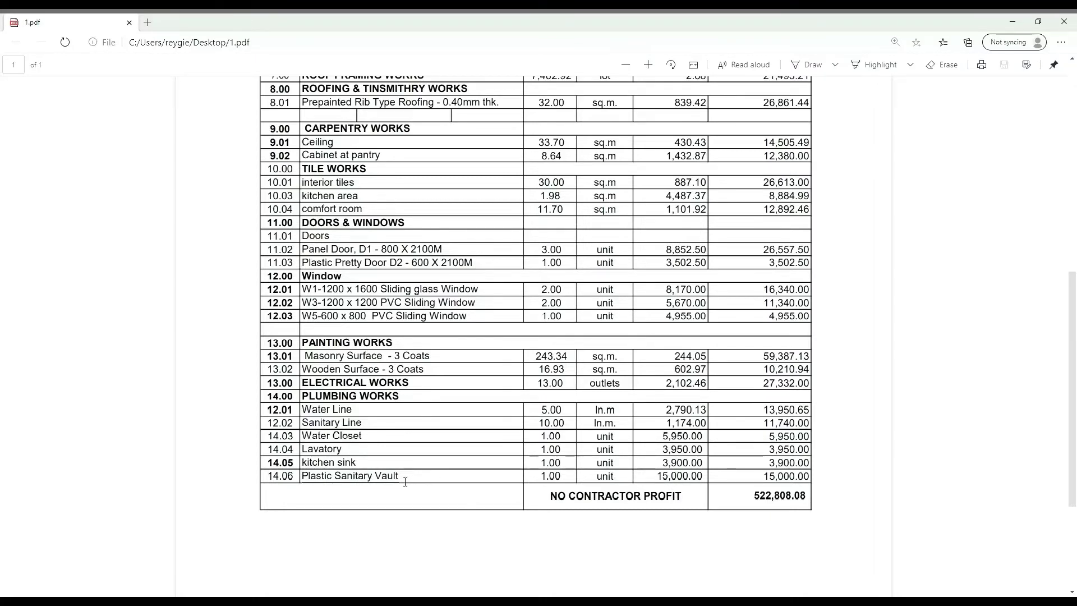
left_click_drag(399, 476, 301, 477)
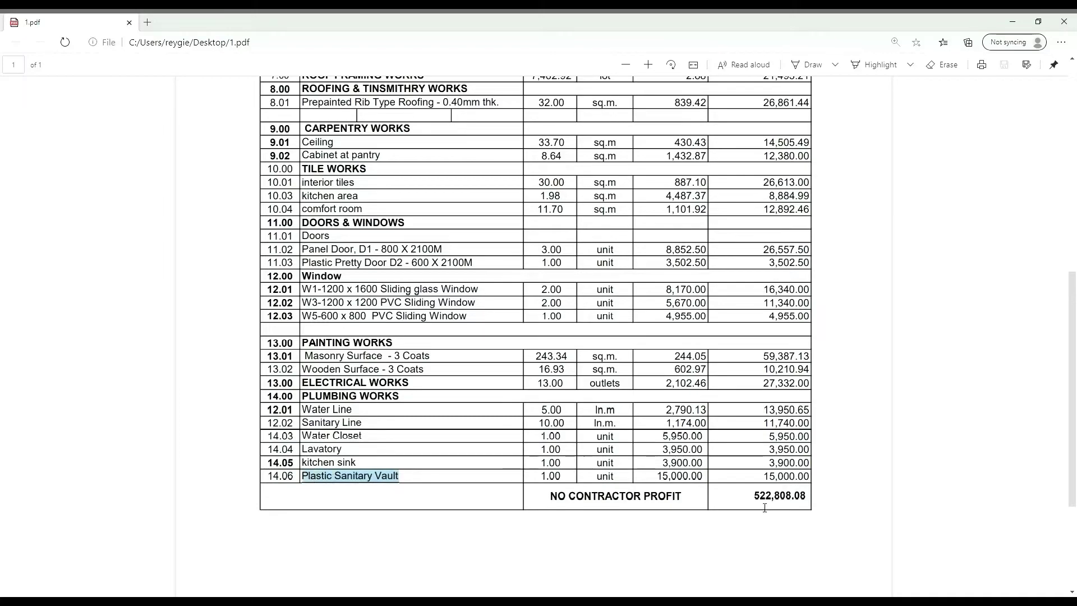
scroll(723, 435, "up", 7)
scroll(718, 438, "down", 8)
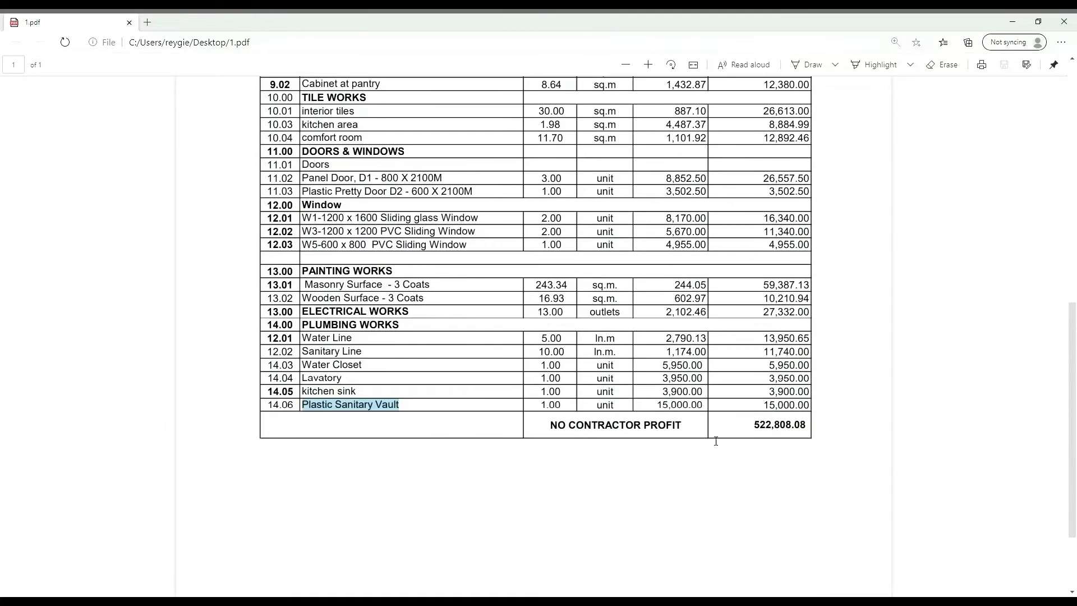
left_click_drag(754, 418, 808, 419)
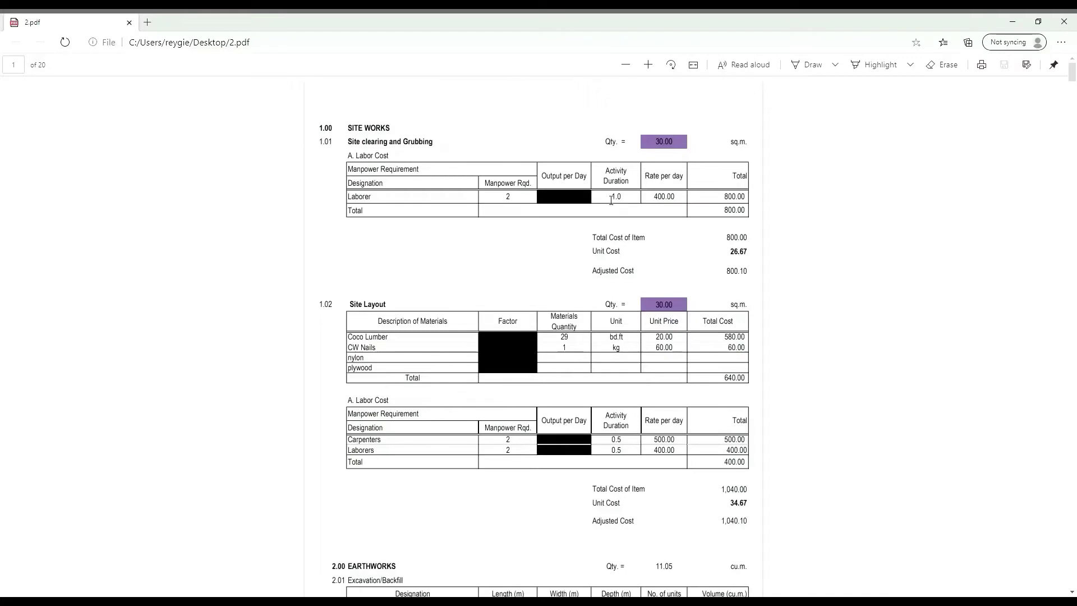
Highlight the SITE WORKS heading, 30.00 site clearing quantity, Site Layout and an excavation item.
mouse_move(347, 128)
left_mouse_down()
mouse_move(400, 129)
mouse_move(368, 143)
mouse_move(435, 144)
left_mouse_up()
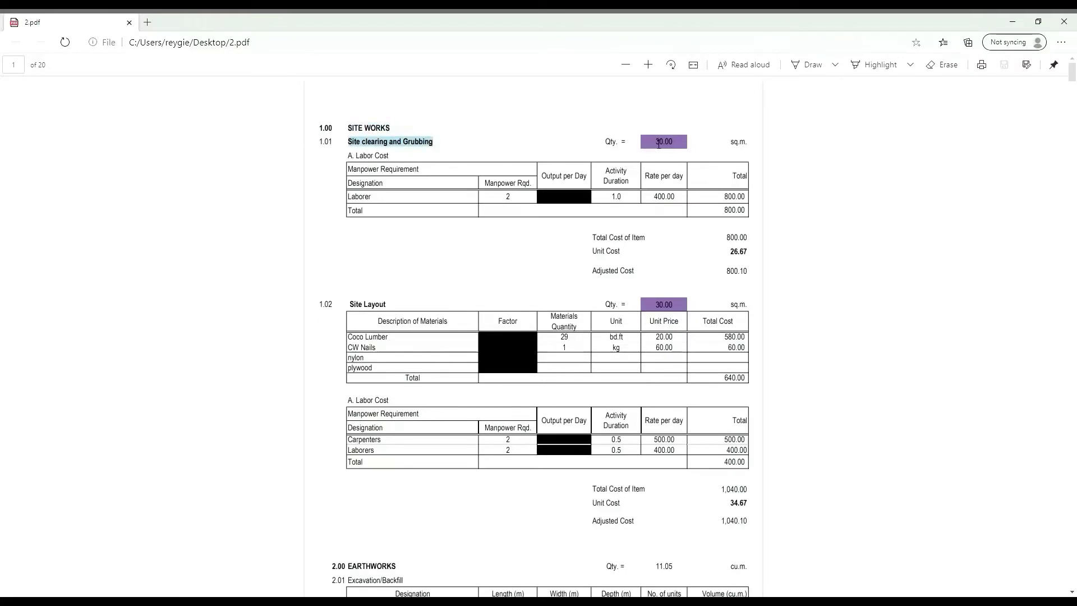
left_click_drag(652, 142, 678, 145)
scroll(567, 241, "down", 2)
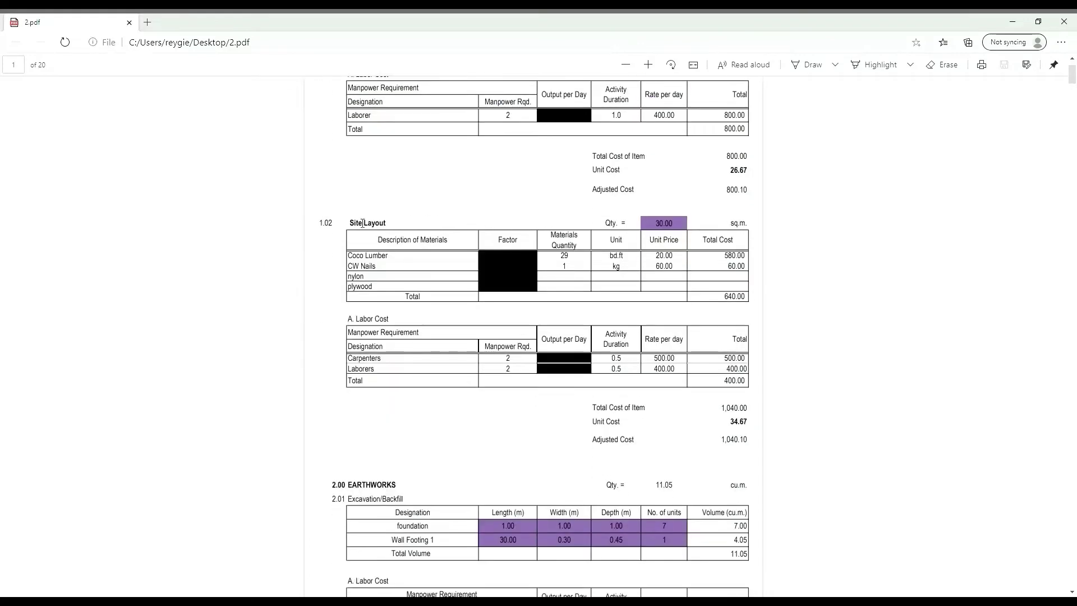
left_click_drag(357, 227, 421, 224)
left_click(664, 224)
scroll(584, 288, "down", 3)
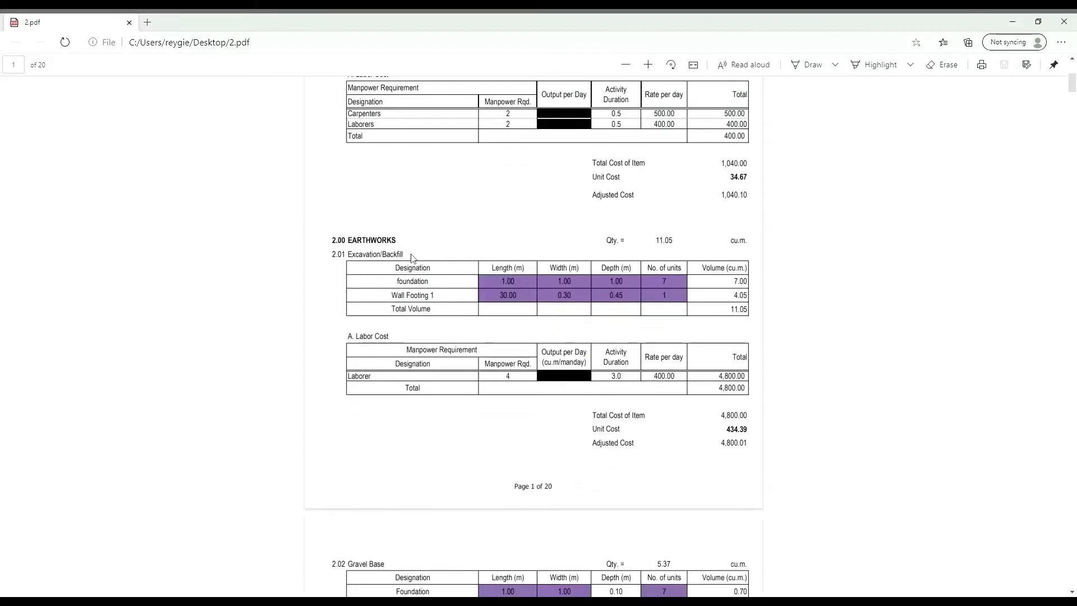
mouse_move(440, 286)
left_mouse_down()
mouse_move(404, 281)
mouse_move(410, 300)
left_mouse_up()
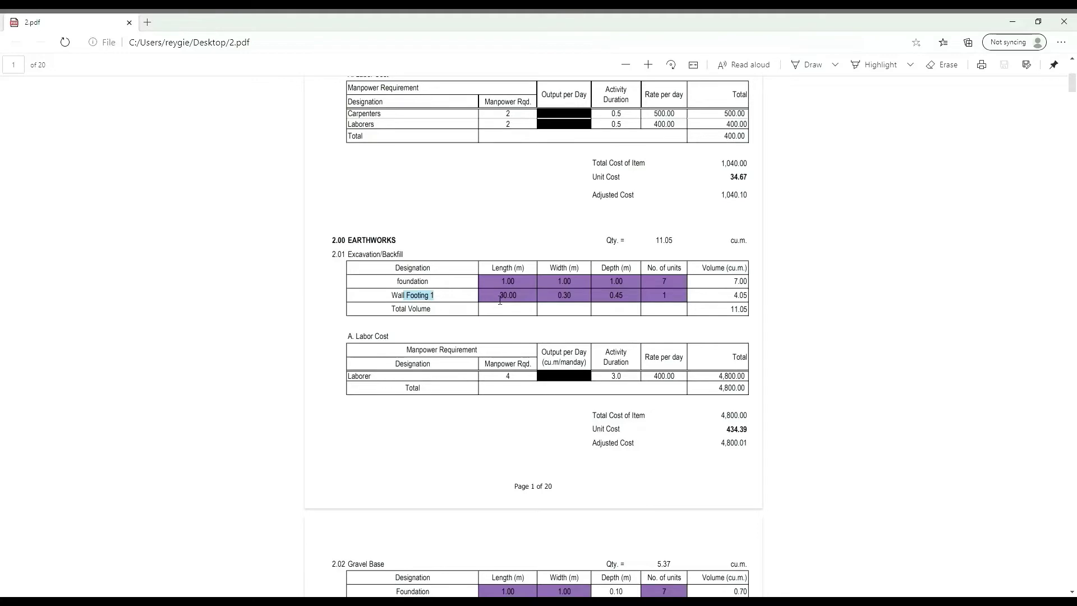
Scroll down to the Gravel Base heading and highlight it.
scroll(513, 304, "down", 3)
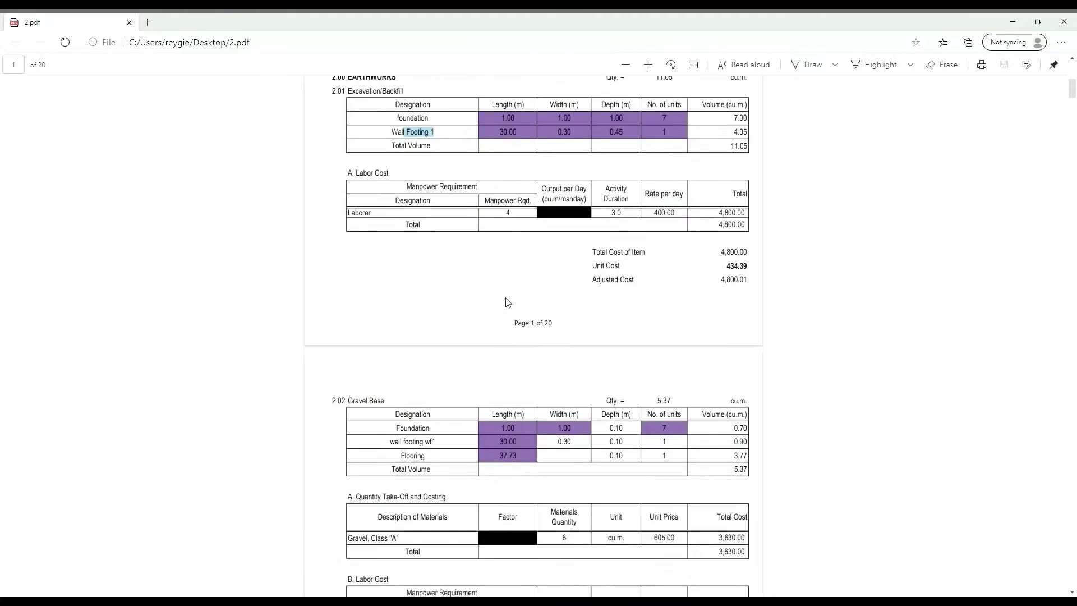
scroll(509, 295, "up", 3)
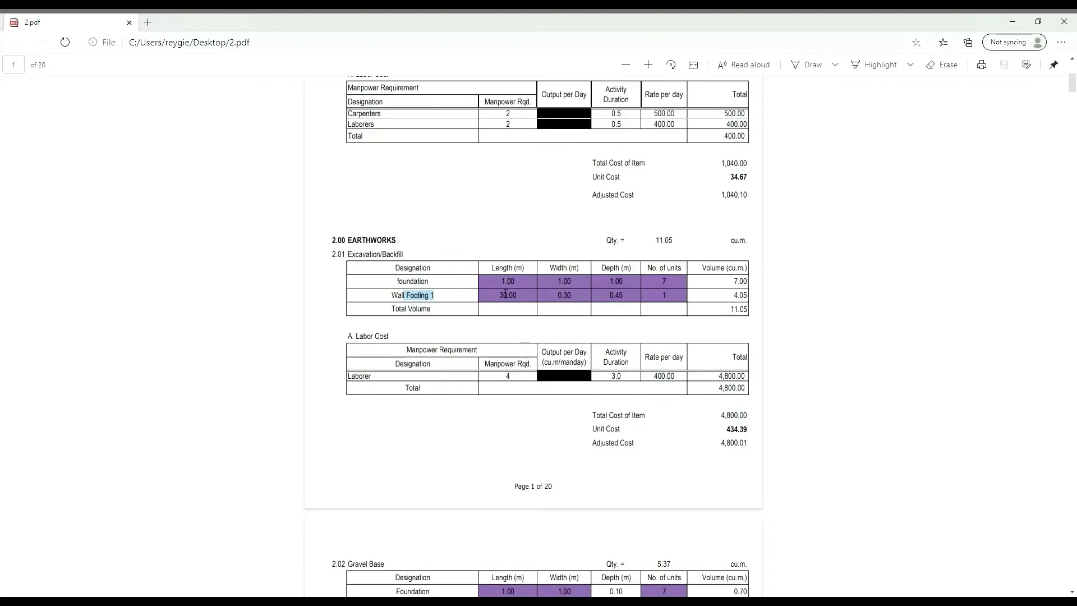
scroll(506, 293, "down", 4)
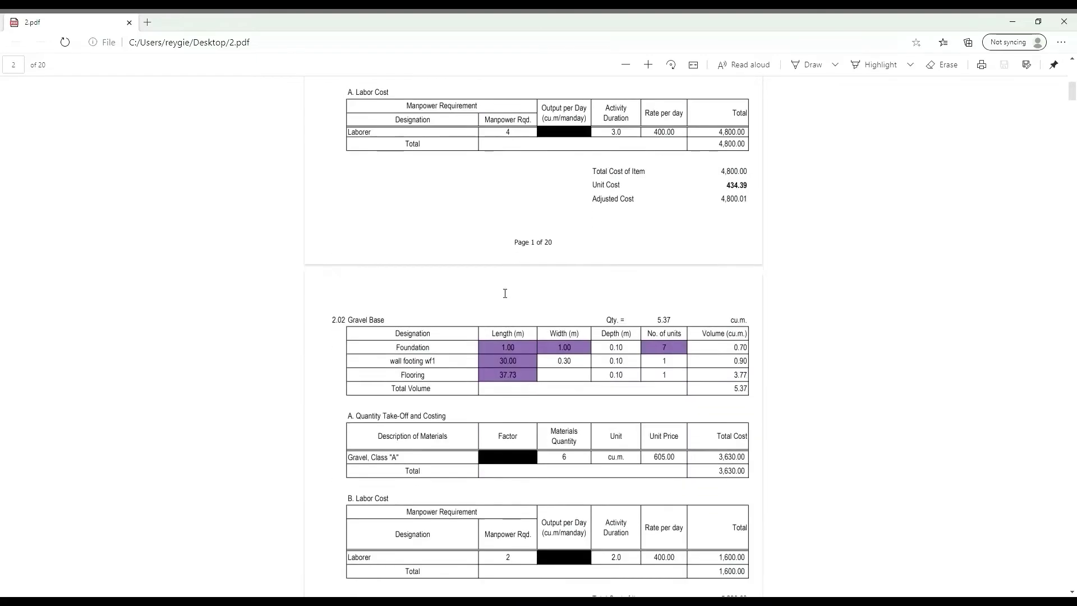
scroll(504, 293, "down", 3)
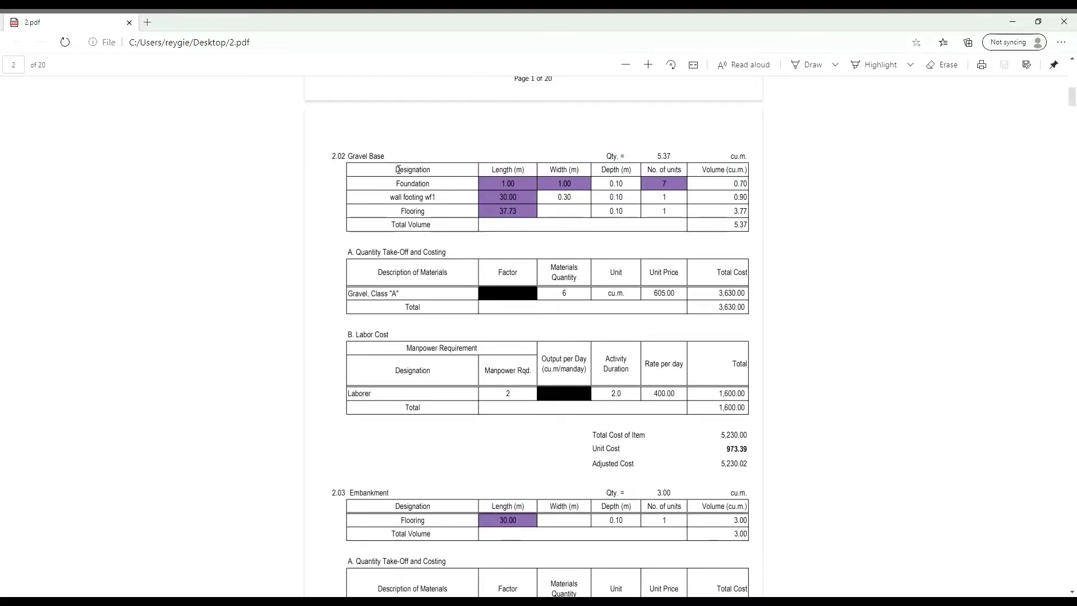
left_click_drag(390, 158, 351, 156)
Continue down the estimate to the Concrete Works breakdown totalling 29,720.00.
scroll(617, 280, "down", 1)
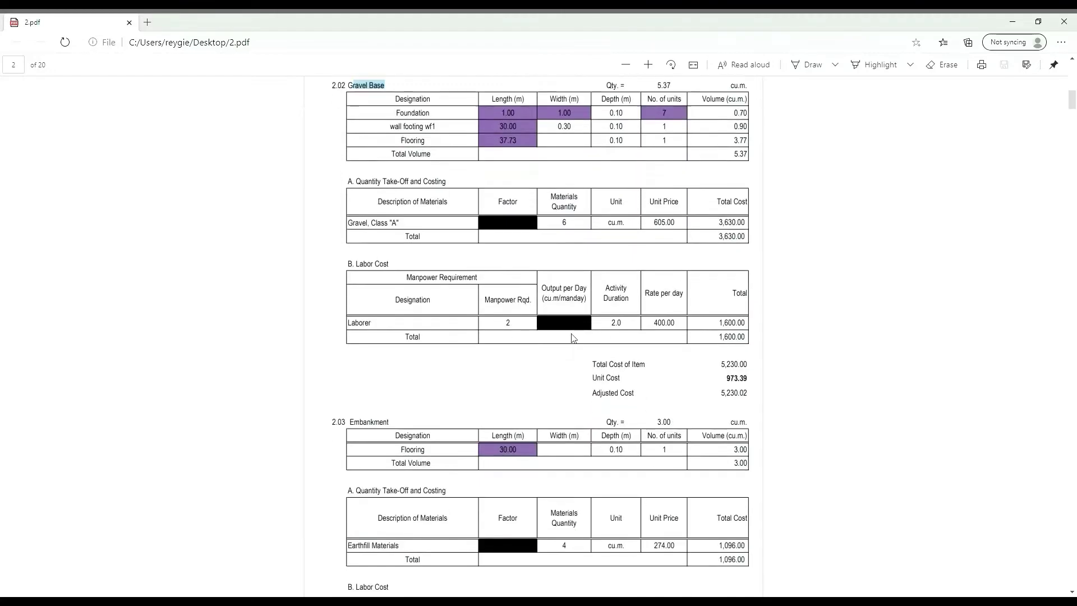
scroll(505, 353, "down", 2)
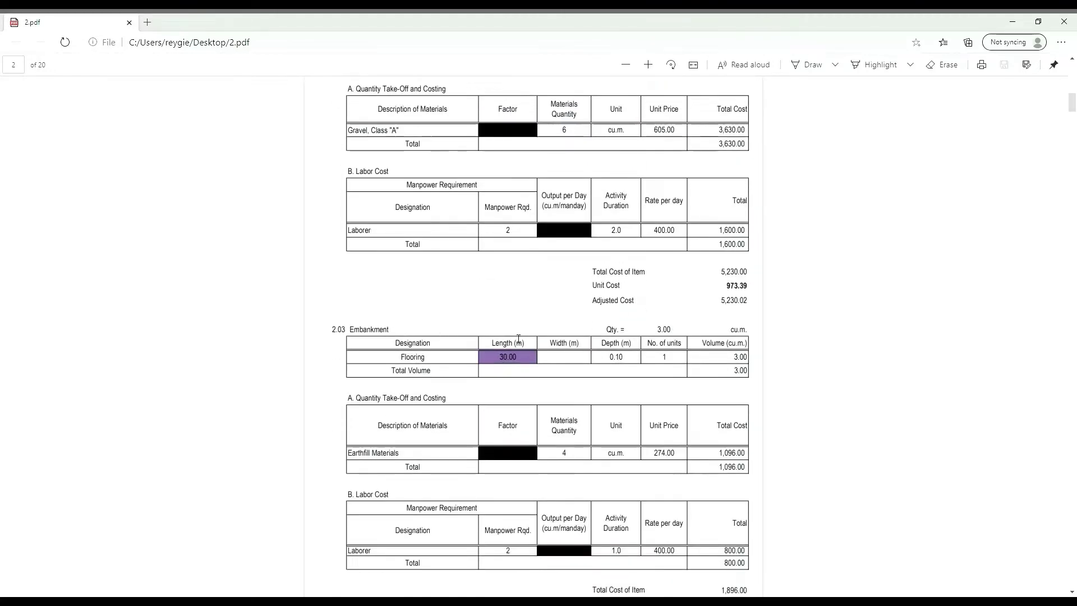
scroll(403, 332, "down", 8)
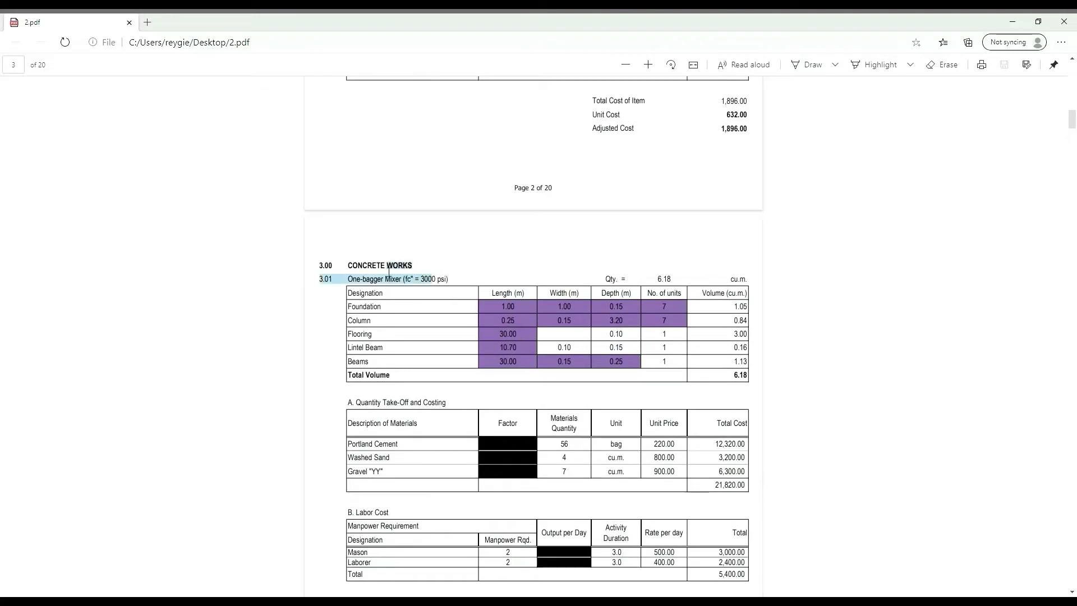
left_click_drag(437, 275, 372, 265)
scroll(437, 282, "down", 3)
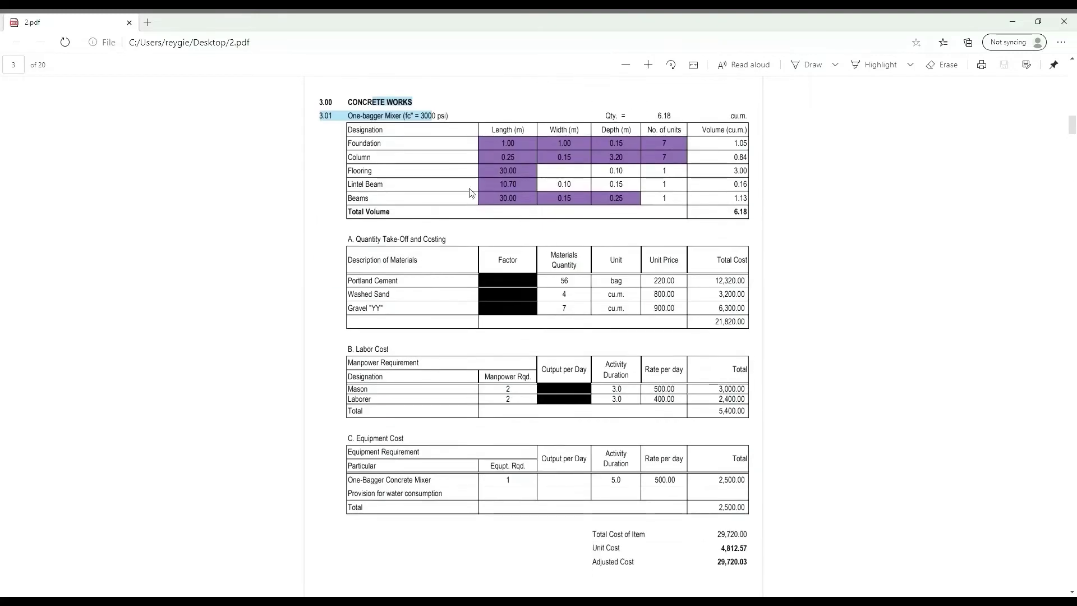
left_click(391, 153)
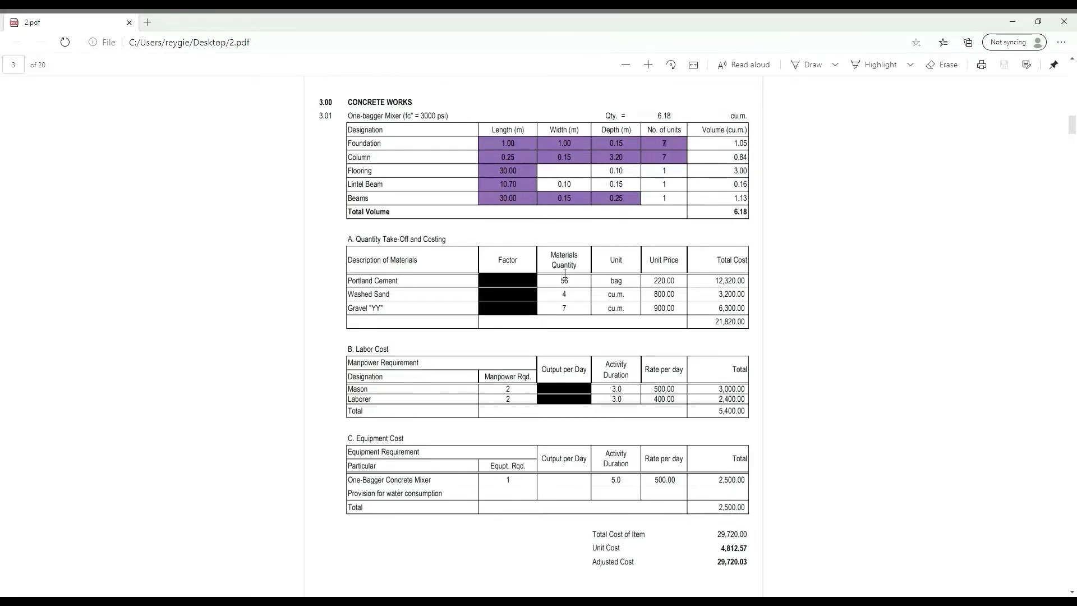
scroll(531, 286, "down", 4)
Highlight rebar sizes for foundation, wall footing, column, lintel beam and beams (16mm, 10mm, 12mm).
scroll(531, 286, "down", 3)
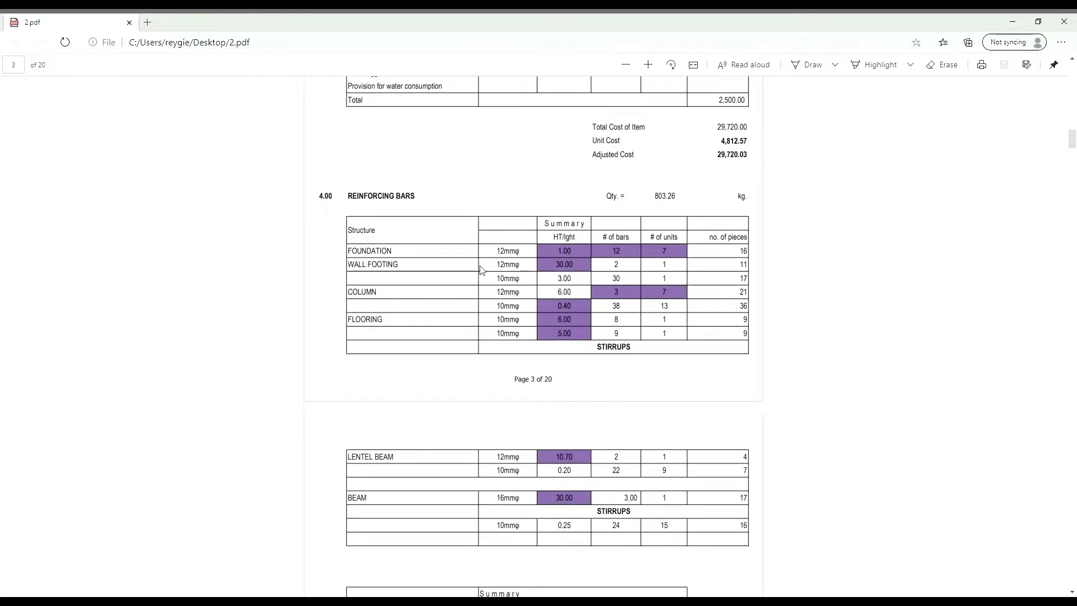
scroll(481, 271, "down", 3)
scroll(480, 271, "down", 4)
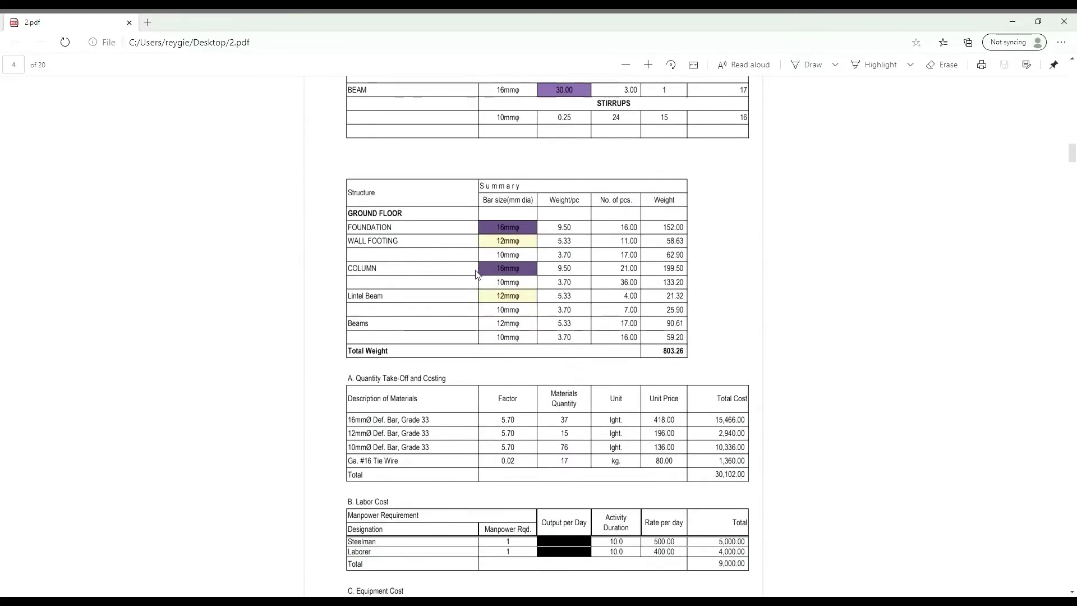
scroll(480, 272, "down", 2)
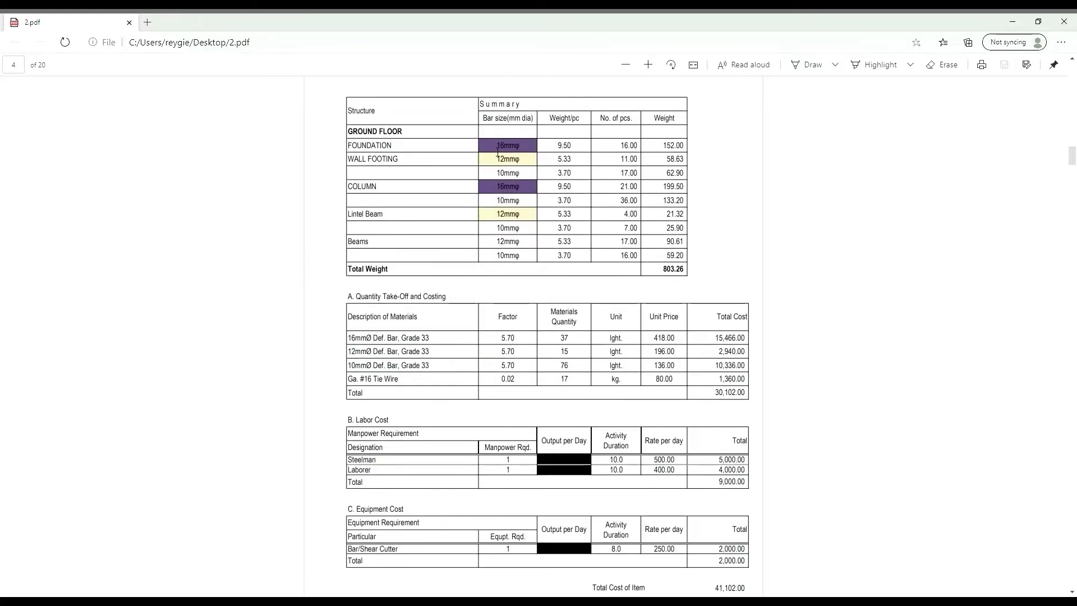
mouse_move(496, 146)
left_mouse_down()
mouse_move(525, 148)
mouse_move(526, 164)
left_mouse_up()
left_click_drag(497, 173, 520, 176)
double_click(500, 191)
left_click_drag(497, 201, 523, 204)
left_click_drag(500, 218, 525, 222)
left_click_drag(503, 233, 504, 247)
left_click(499, 247)
mouse_move(498, 245)
left_mouse_down()
mouse_move(524, 248)
mouse_move(516, 255)
left_mouse_up()
Highlight the rebar lengths: 37 of 16mm, 15 of 12mm, 76 of 10mm.
scroll(514, 303, "down", 2)
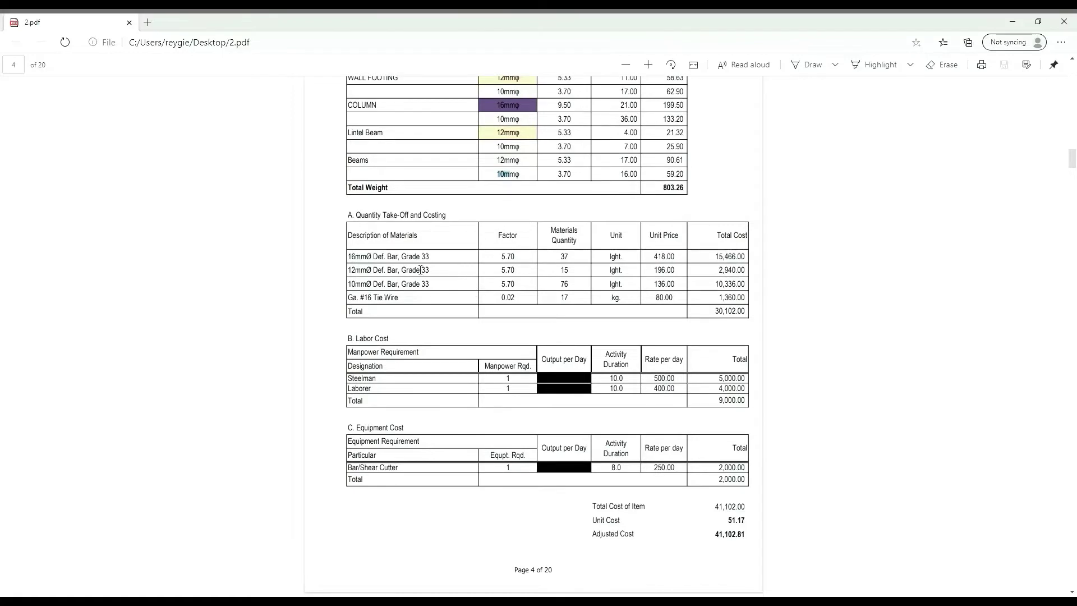
double_click(564, 256)
double_click(563, 271)
left_click_drag(564, 288, 568, 288)
Point out the 100mm thk. CHB masonry item: 1227 pieces at 15.00 each.
scroll(539, 303, "down", 3)
scroll(529, 308, "down", 3)
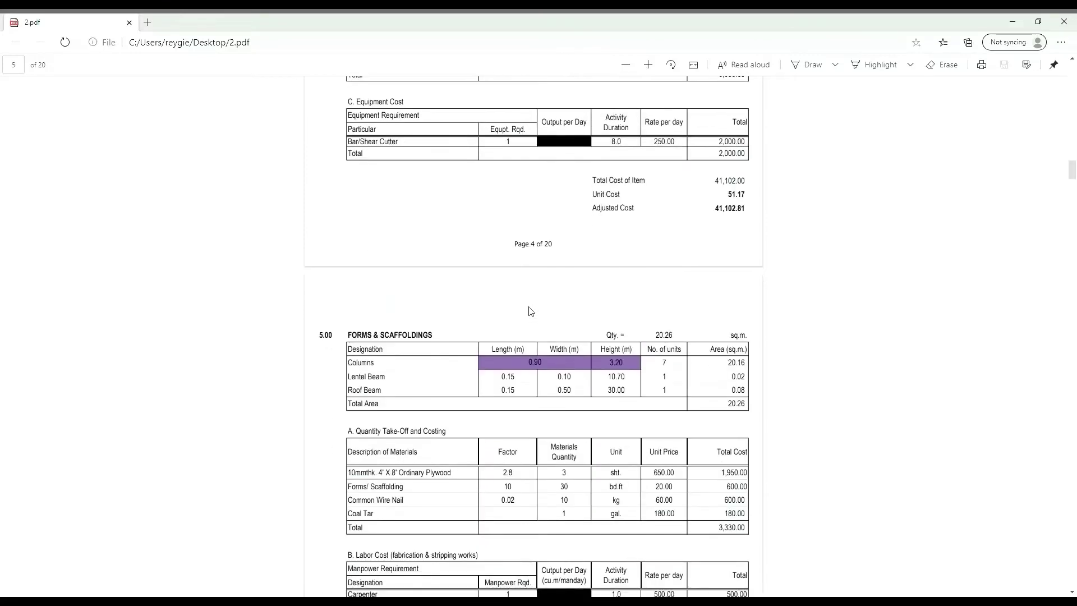
scroll(531, 309, "down", 3)
scroll(530, 307, "down", 4)
scroll(528, 305, "down", 3)
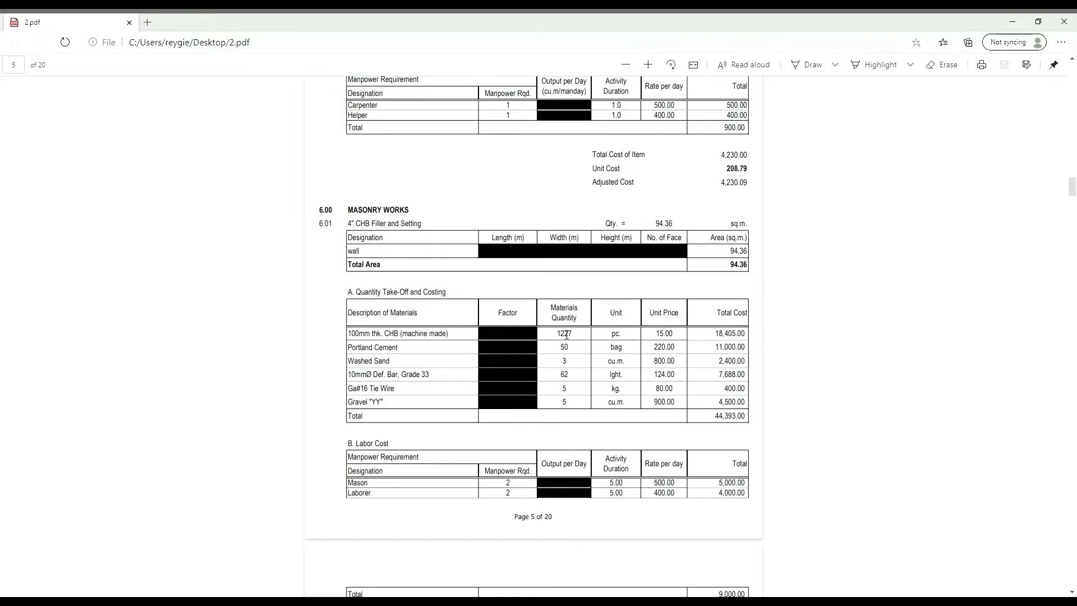
scroll(567, 333, "down", 1)
left_click_drag(558, 253, 576, 257)
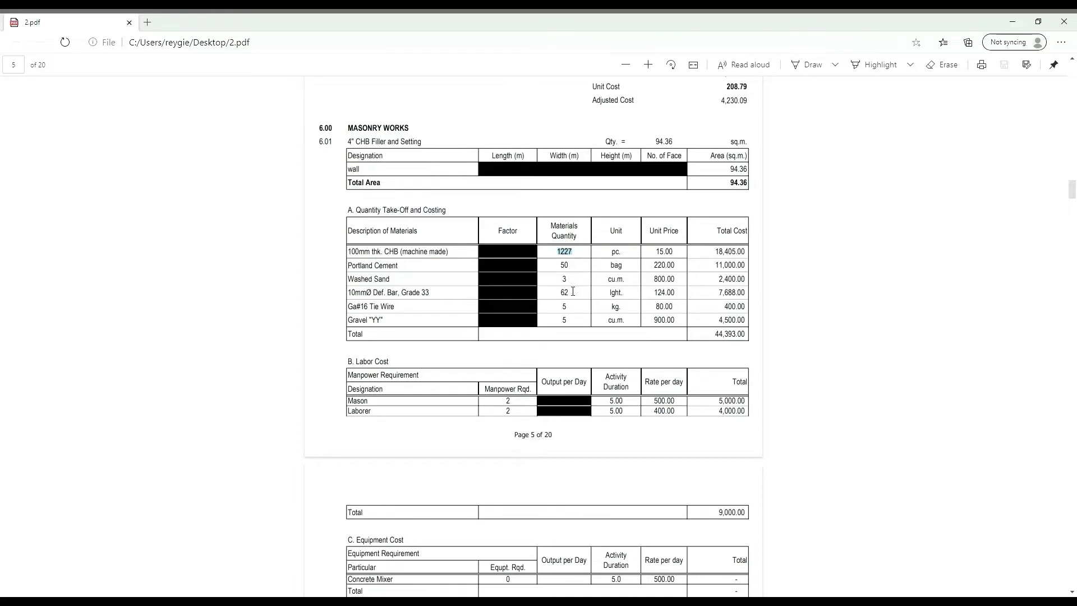
left_click_drag(655, 253, 676, 257)
left_click_drag(457, 259, 361, 254)
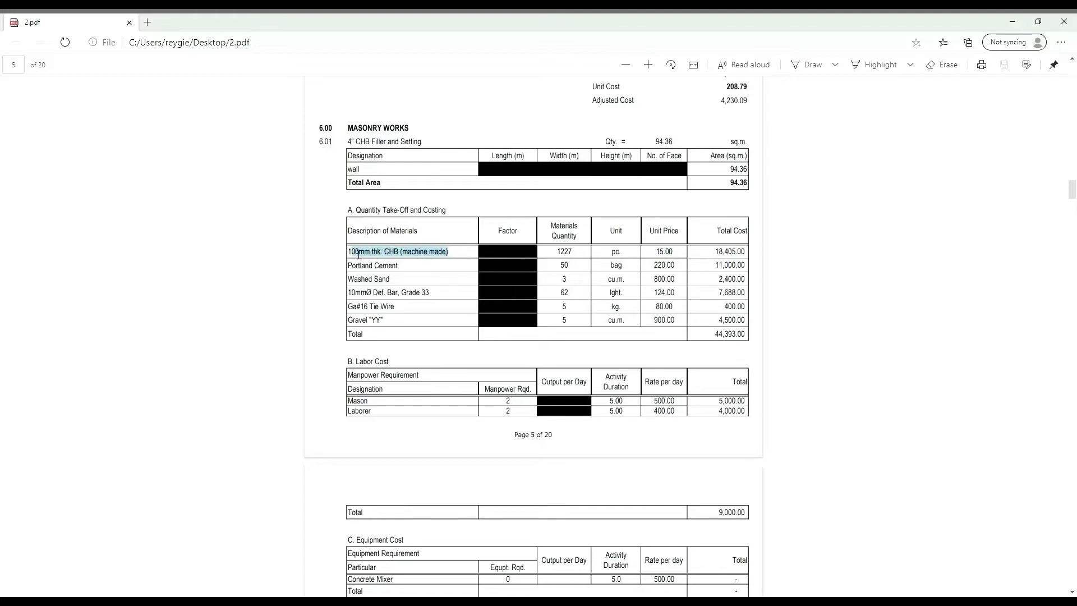
left_click(457, 259)
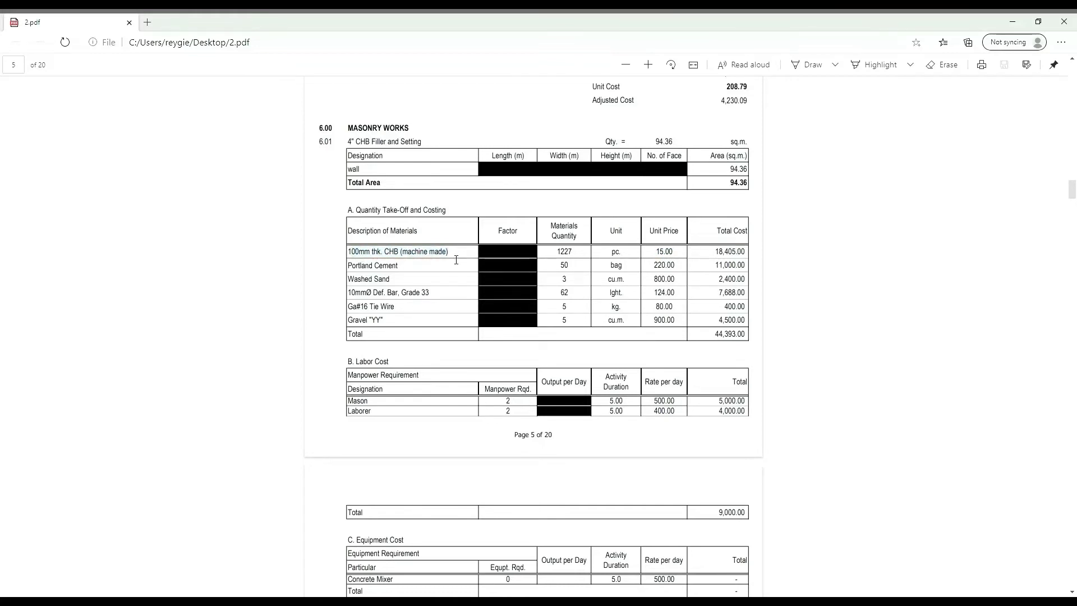
double_click(661, 253)
Scroll on and mark the Plastering concrete moulding heading.
scroll(573, 309, "down", 3)
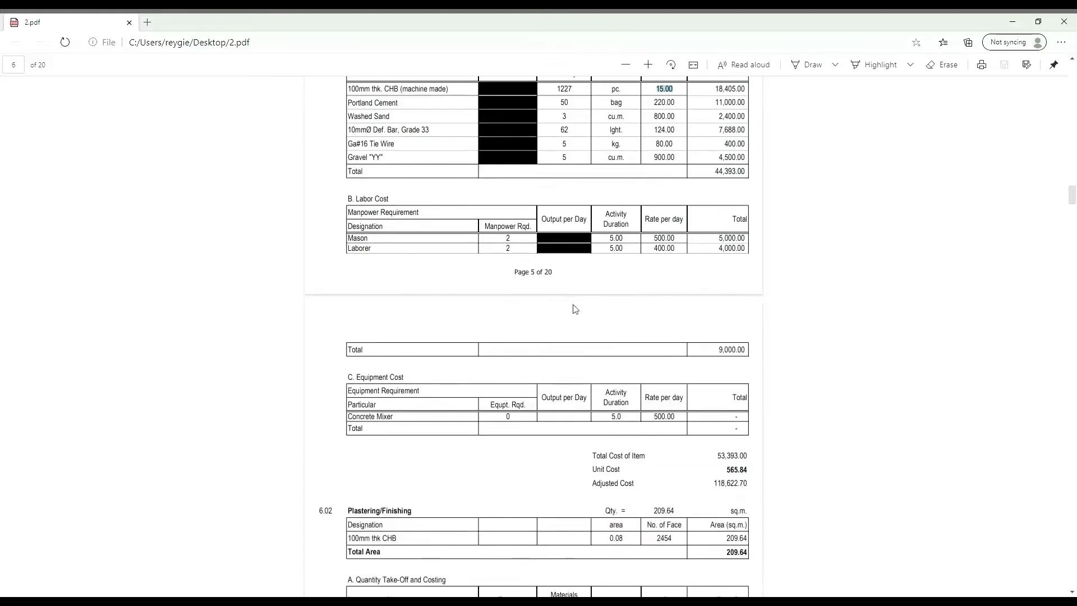
scroll(573, 309, "down", 4)
scroll(573, 308, "down", 2)
scroll(474, 255, "down", 4)
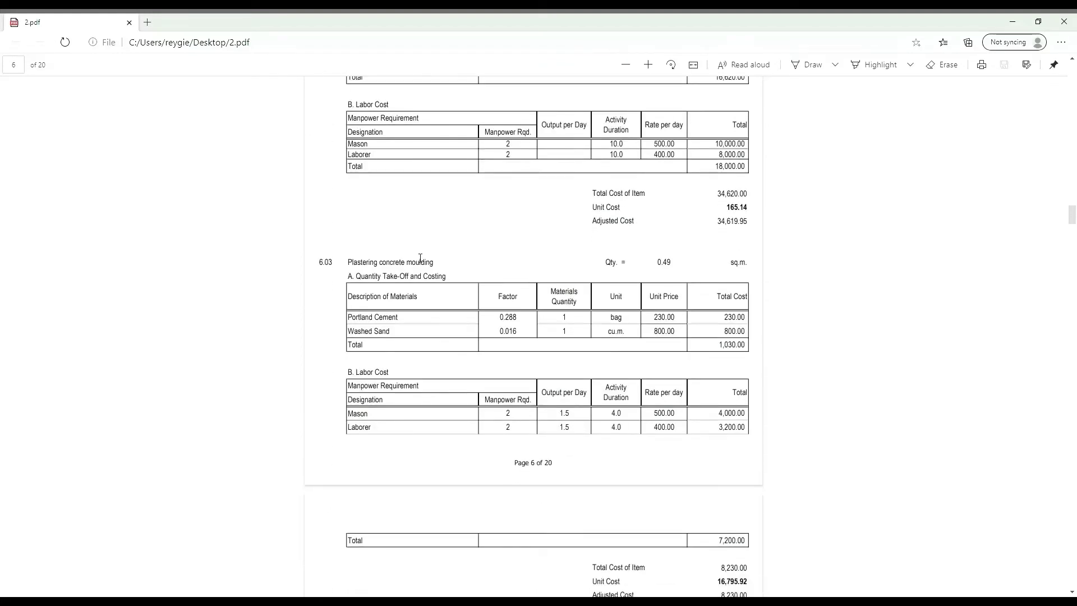
left_click_drag(442, 267, 354, 262)
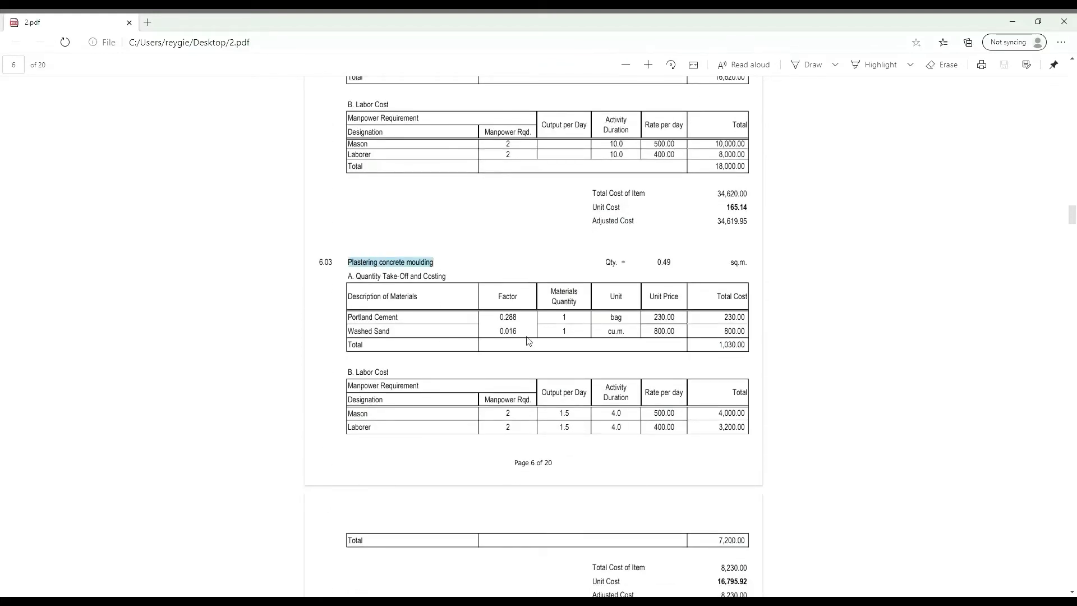
Mark the roof framing works heading and its 50mm x 150mm lumber row.
scroll(525, 342, "down", 5)
scroll(426, 308, "down", 2)
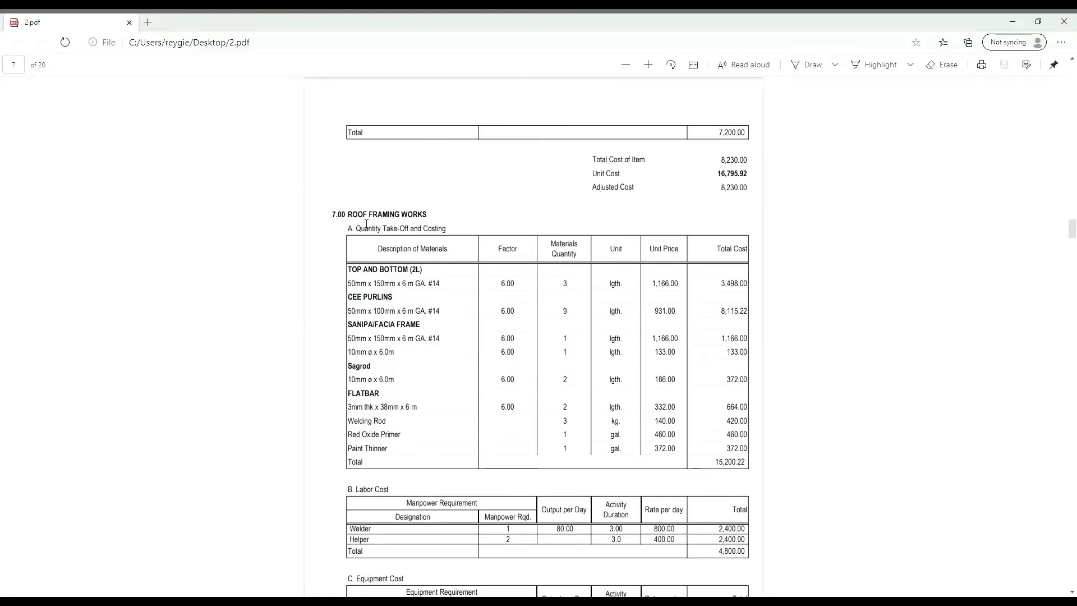
left_click_drag(349, 216, 408, 221)
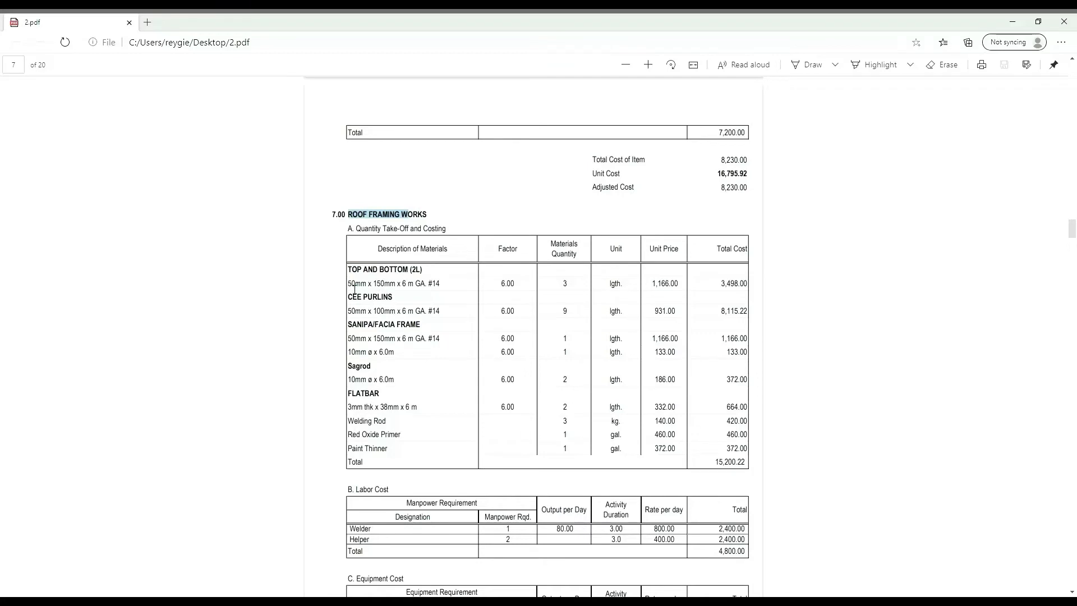
left_click_drag(348, 286, 415, 287)
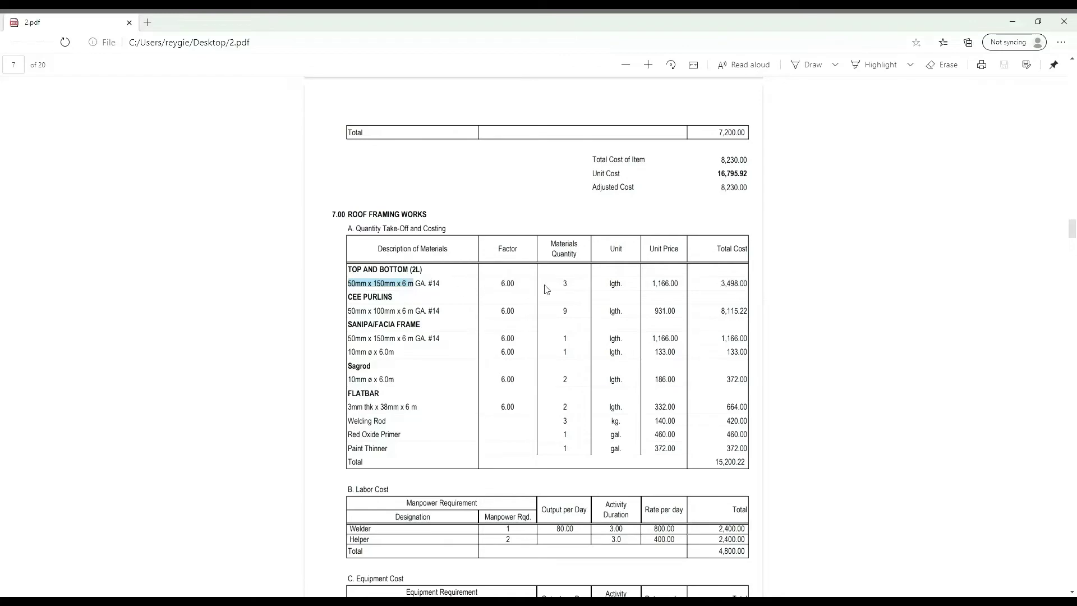
left_click(571, 288)
Mark the prepainted rib type roofing item and its 300.00 unit price.
scroll(449, 322, "down", 2)
scroll(440, 236, "down", 2)
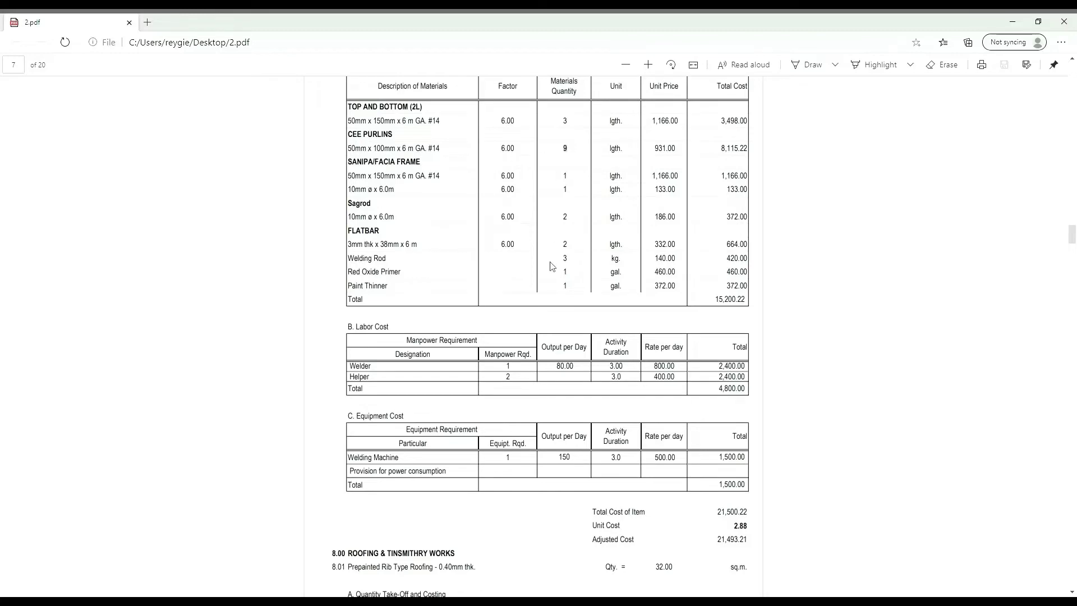
scroll(552, 263, "down", 3)
scroll(504, 309, "down", 3)
scroll(505, 307, "down", 3)
scroll(502, 304, "up", 2)
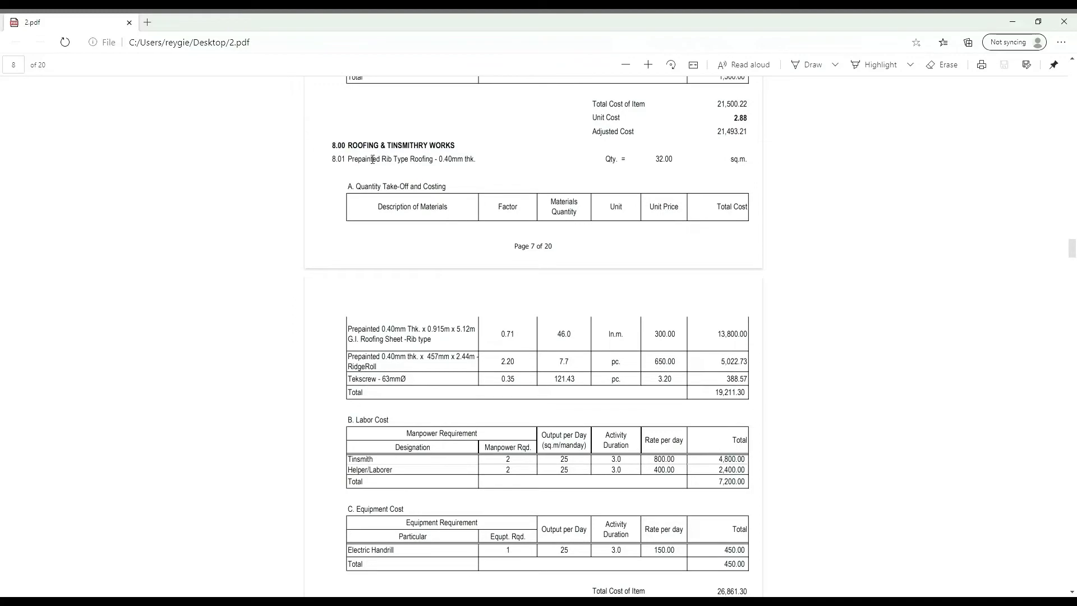
left_click_drag(378, 165, 421, 163)
scroll(478, 278, "down", 3)
scroll(478, 279, "down", 1)
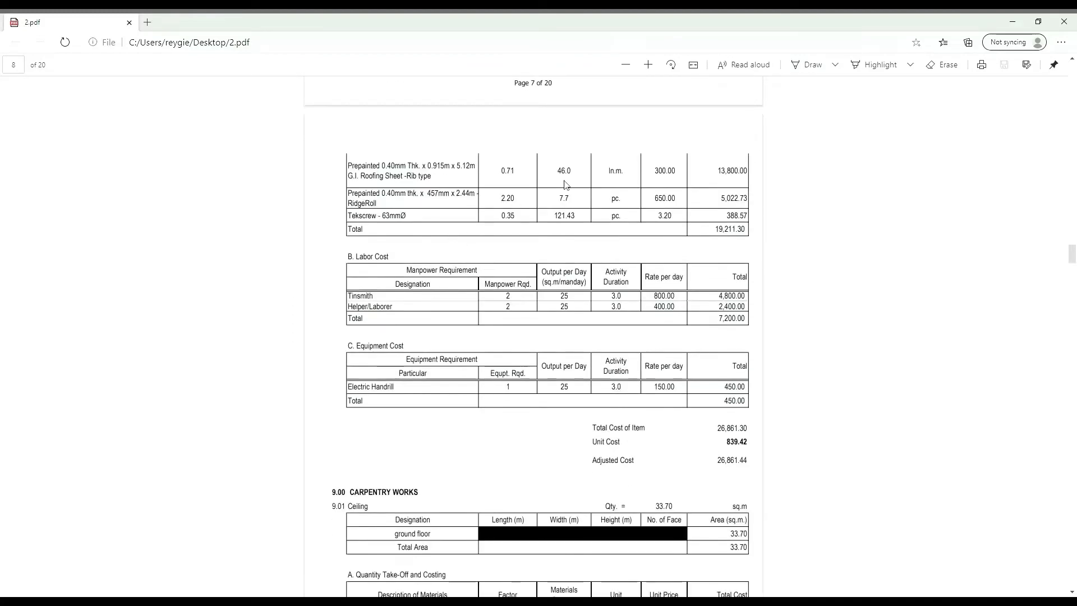
double_click(661, 174)
Mark the fibercement board ceiling item and its 350.00 unit price.
scroll(648, 232, "down", 3)
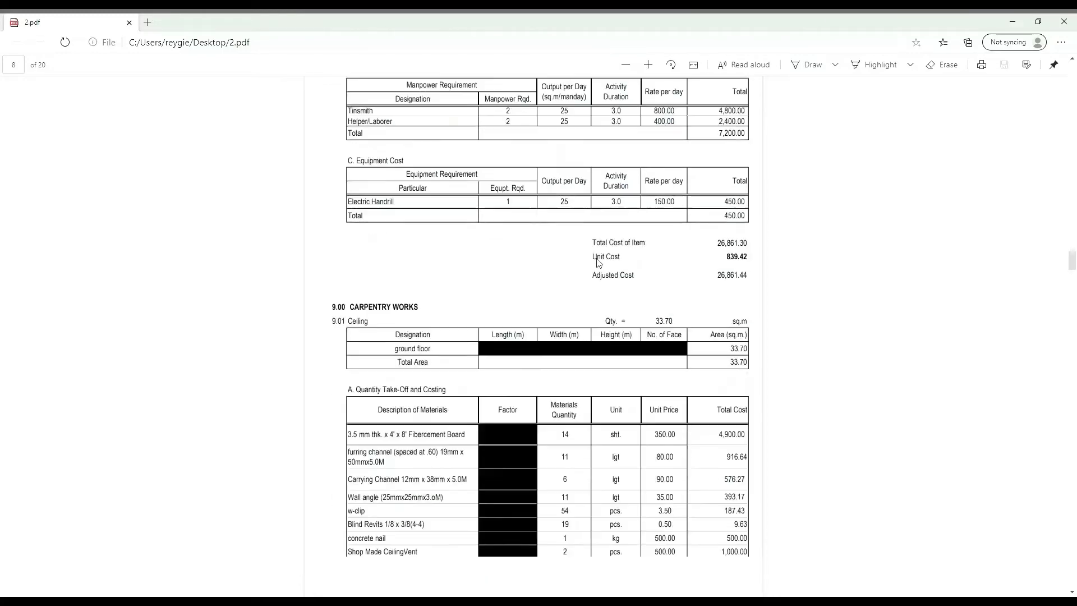
scroll(648, 232, "down", 3)
scroll(648, 232, "down", 1)
scroll(467, 281, "up", 1)
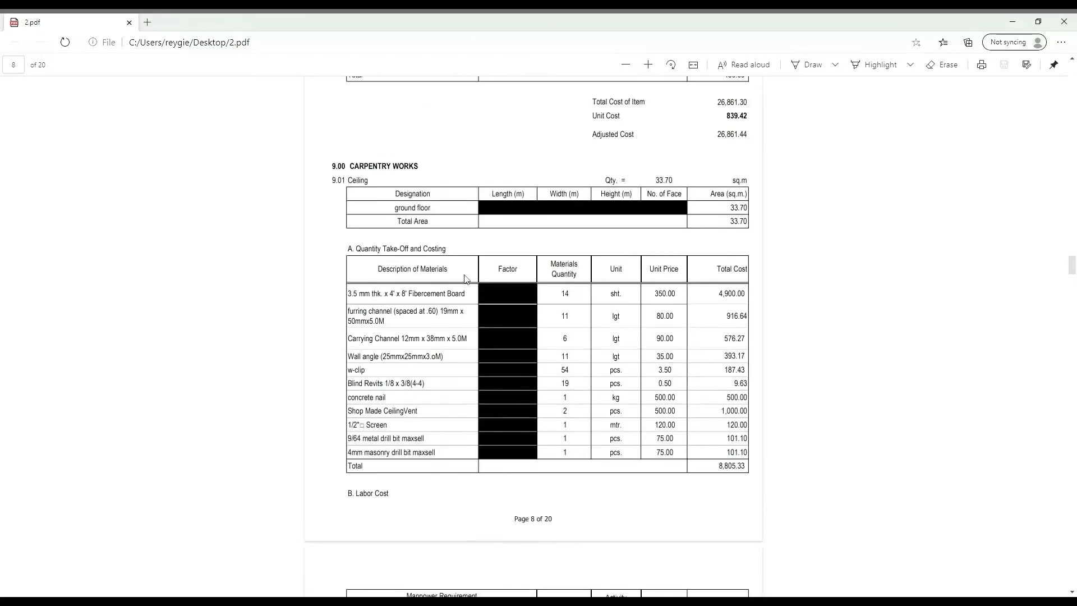
left_click_drag(473, 298, 433, 299)
left_click_drag(655, 301, 672, 299)
Select the ceiling material rows, the 80.00 furring channel and 0.50 blind rivets prices.
scroll(461, 312, "down", 1)
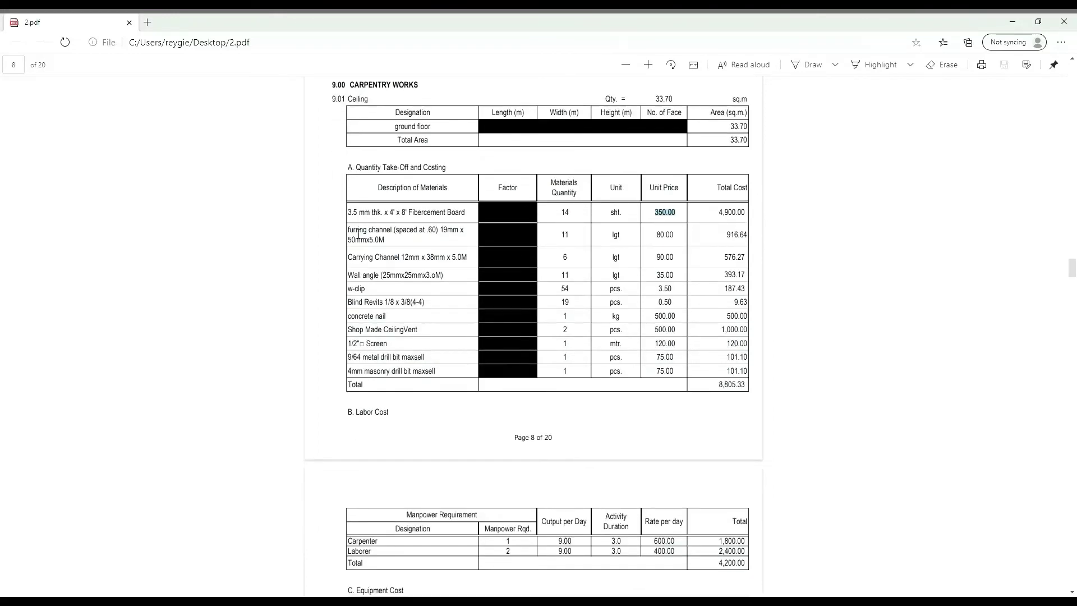
left_click_drag(359, 234, 434, 371)
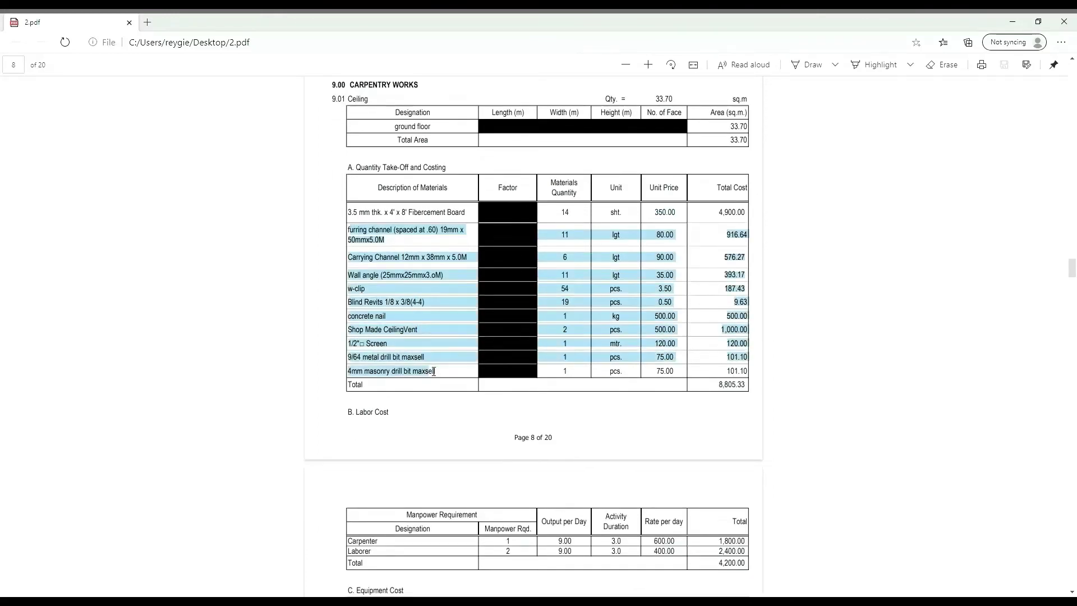
left_click(401, 245)
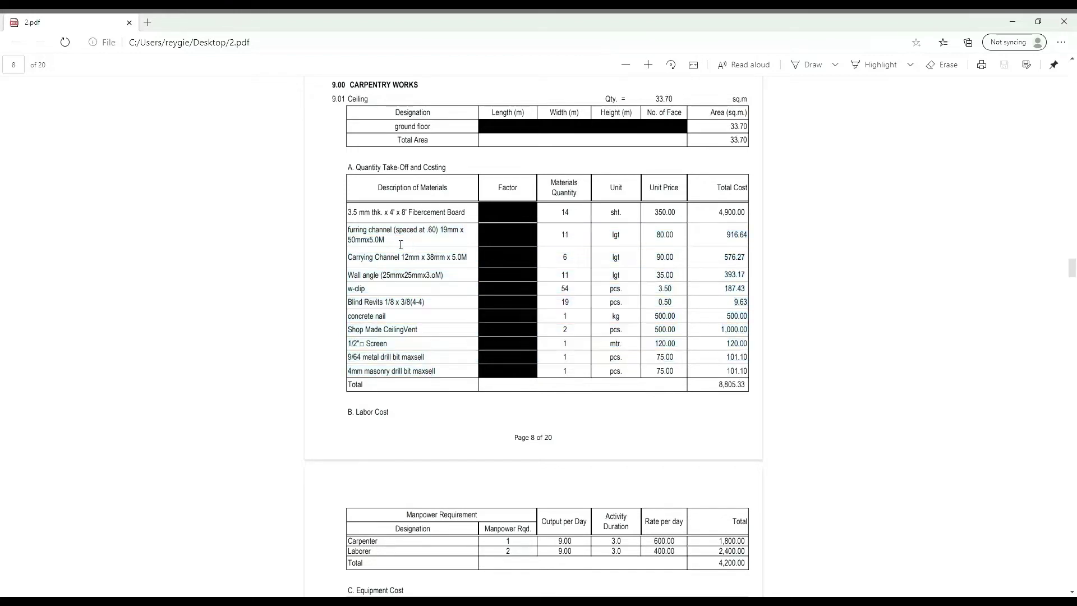
left_click_drag(358, 238, 439, 371)
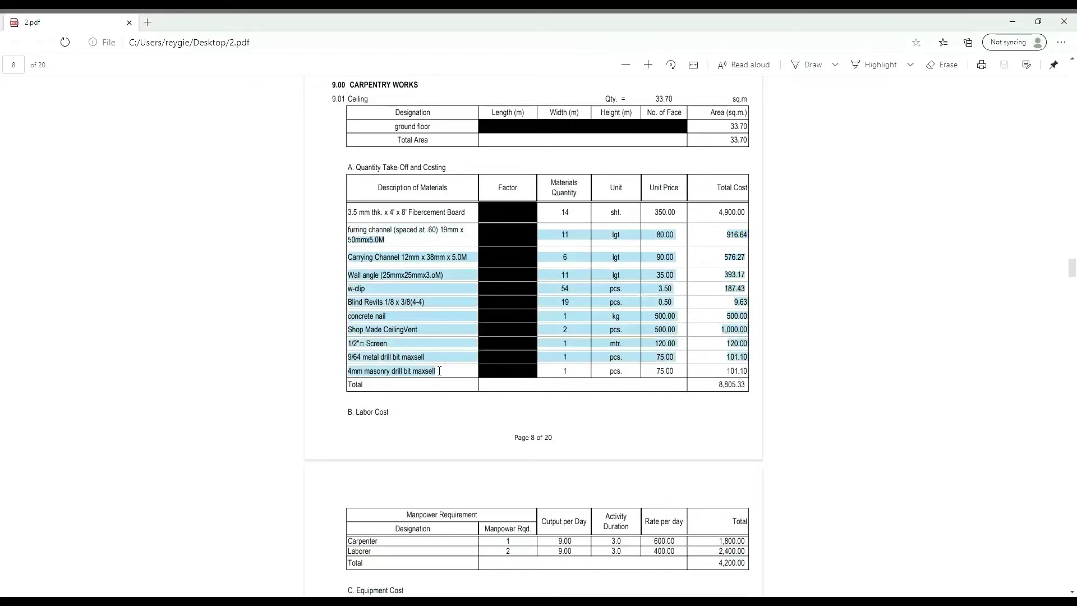
mouse_move(654, 235)
left_mouse_down()
mouse_move(685, 239)
mouse_move(675, 263)
mouse_move(685, 291)
left_mouse_up()
left_click(667, 306)
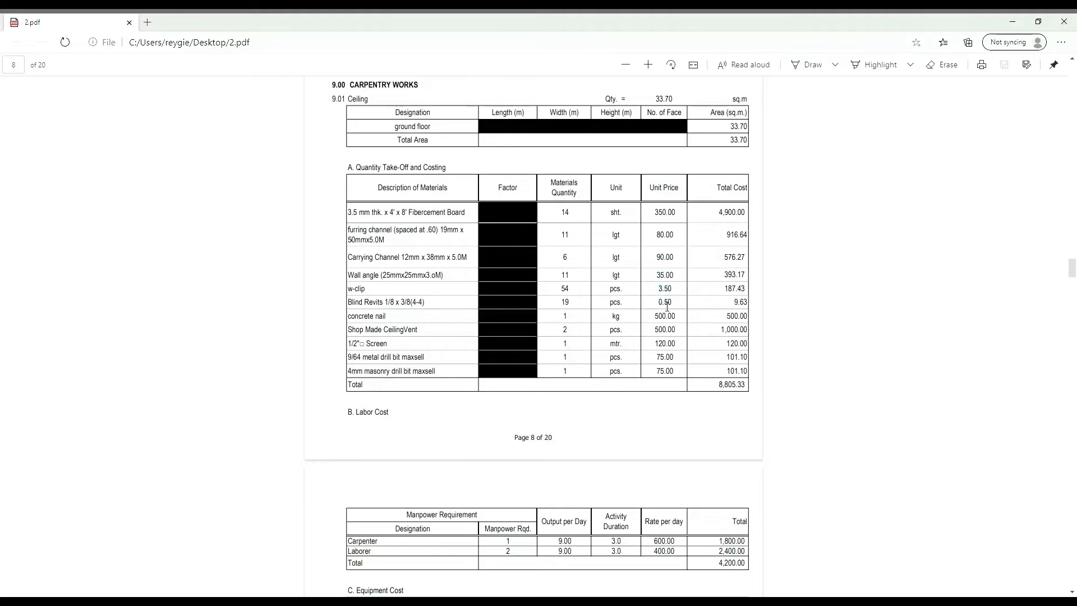
double_click(667, 306)
Mark the Shop Made CeilingVent item.
scroll(407, 279, "down", 2)
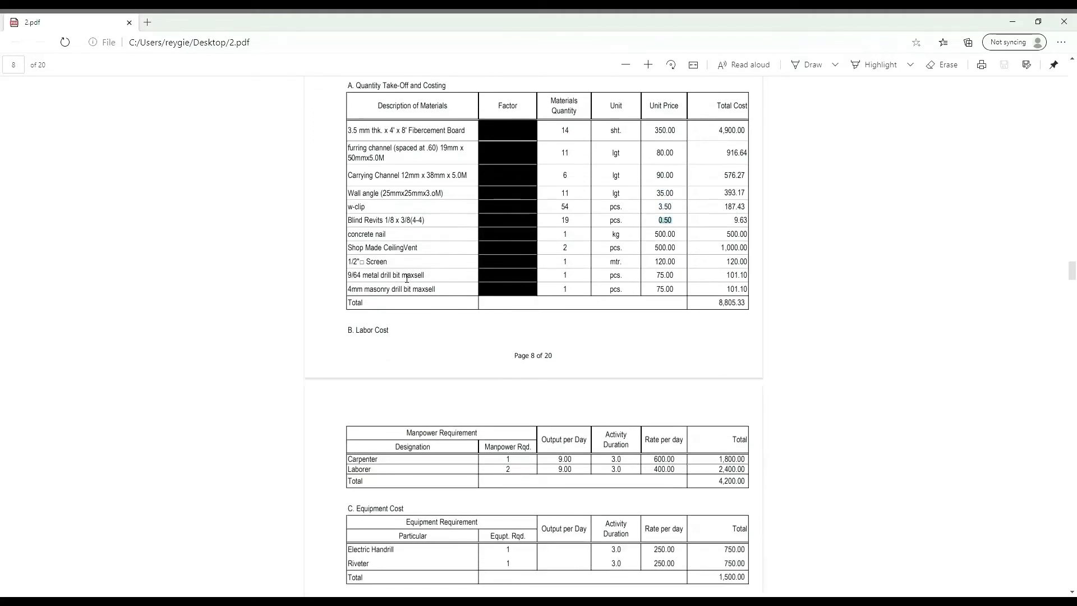
left_click_drag(426, 252, 354, 252)
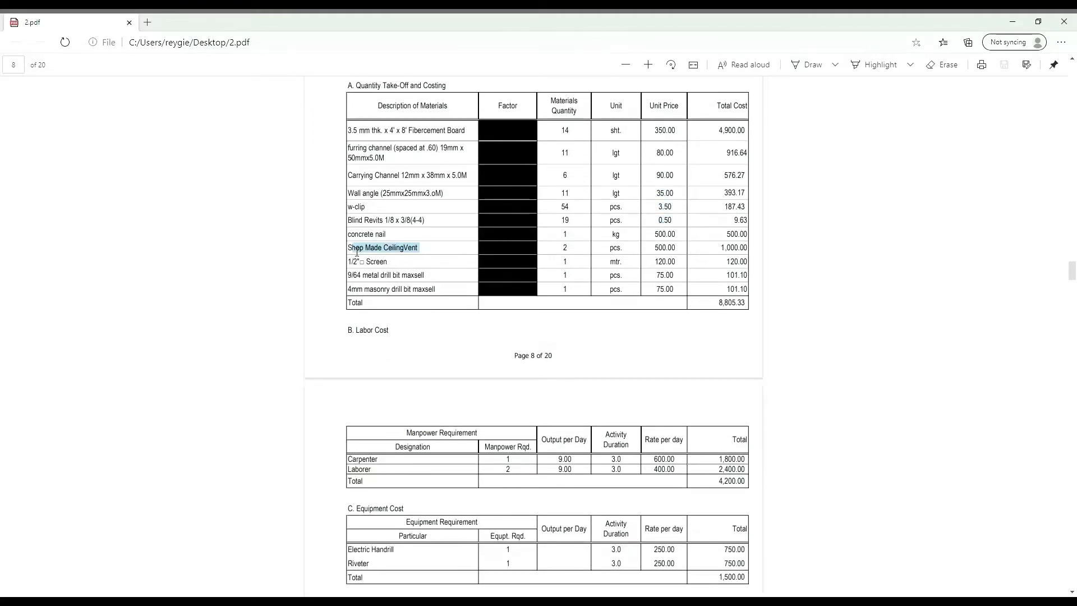
left_click(430, 252)
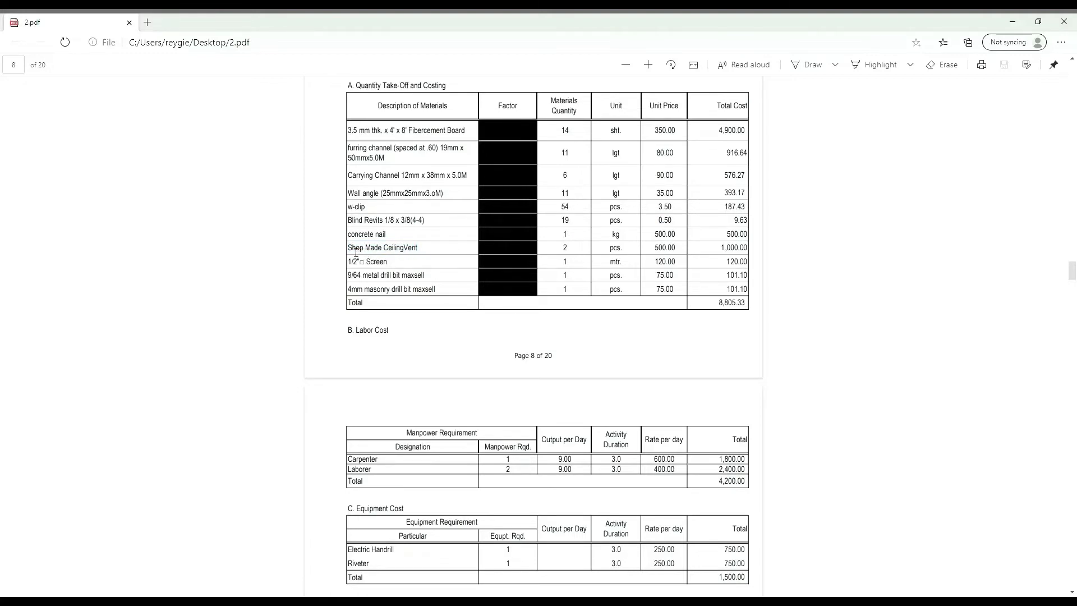
left_click_drag(355, 253, 432, 254)
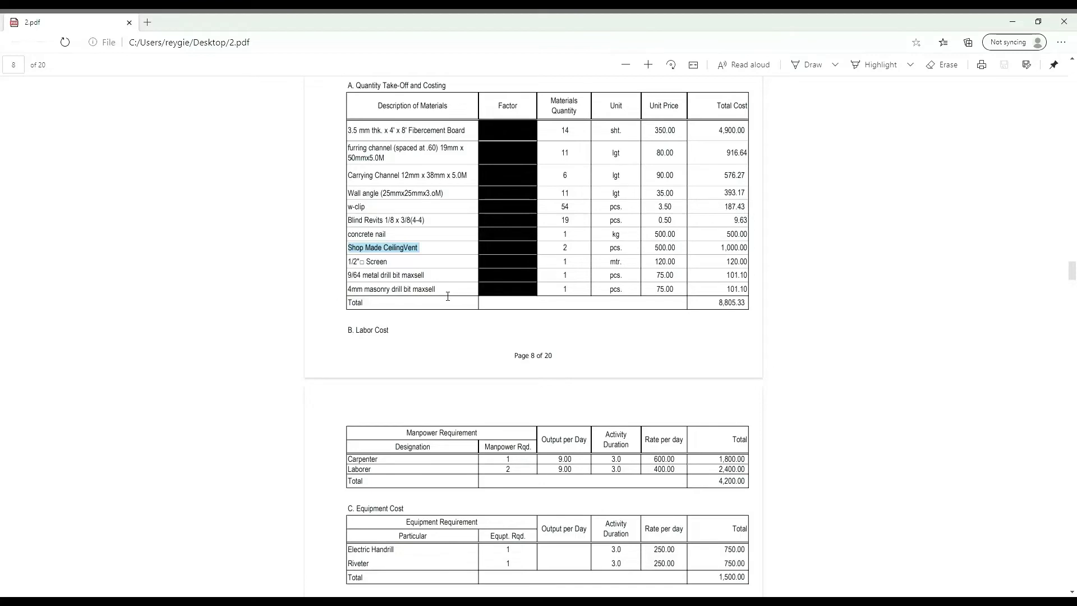
Scroll to the pantry cabinet costs and select the 1,200.00 plywood unit price.
scroll(447, 296, "down", 5)
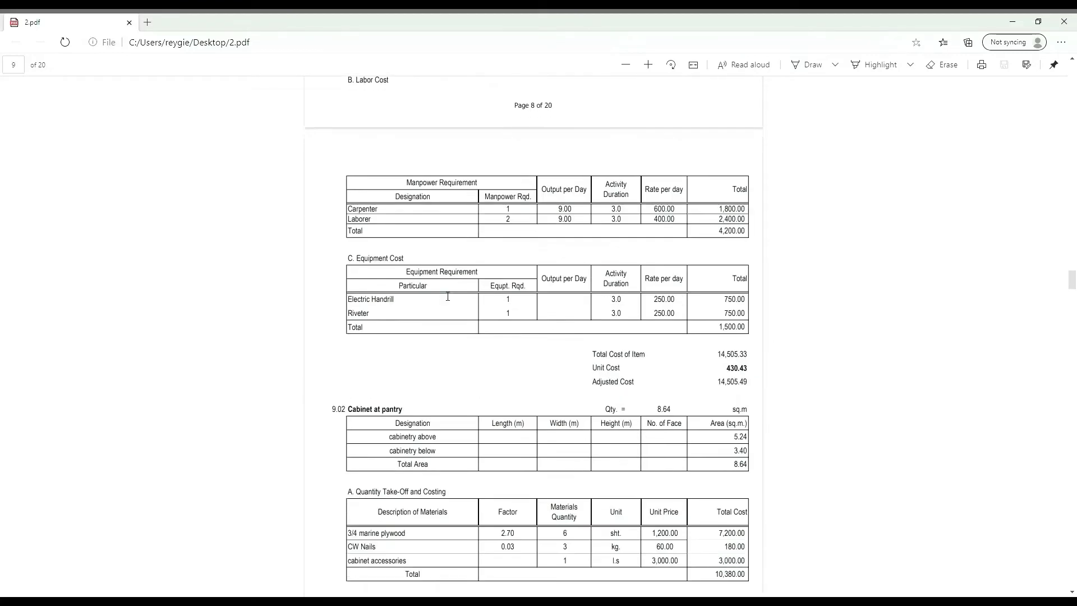
scroll(448, 296, "down", 3)
scroll(459, 330, "down", 2)
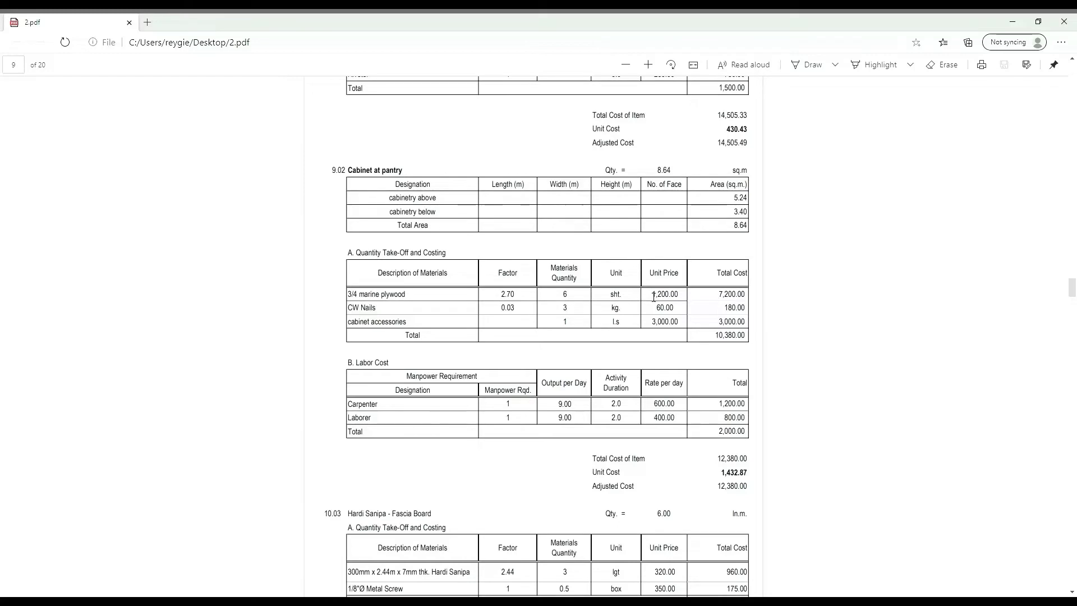
left_click_drag(652, 294, 678, 297)
left_click_drag(680, 296, 659, 301)
left_click(655, 300)
left_click_drag(656, 299, 675, 299)
Scroll past the 3,735.00 fascia board item to the 10.00 Tile Works section.
scroll(578, 303, "down", 5)
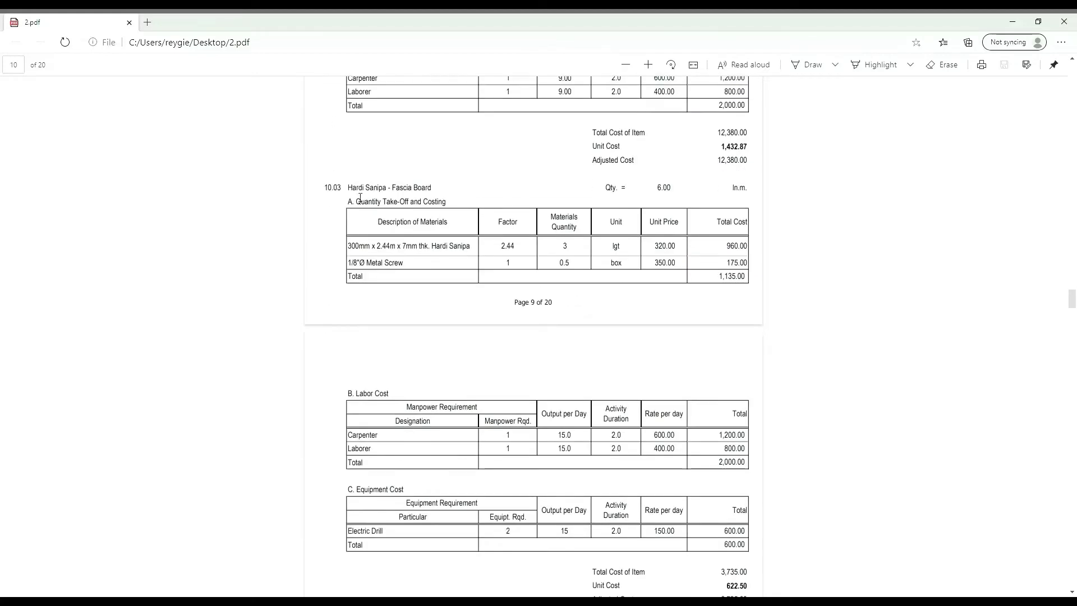
left_click_drag(354, 192, 429, 188)
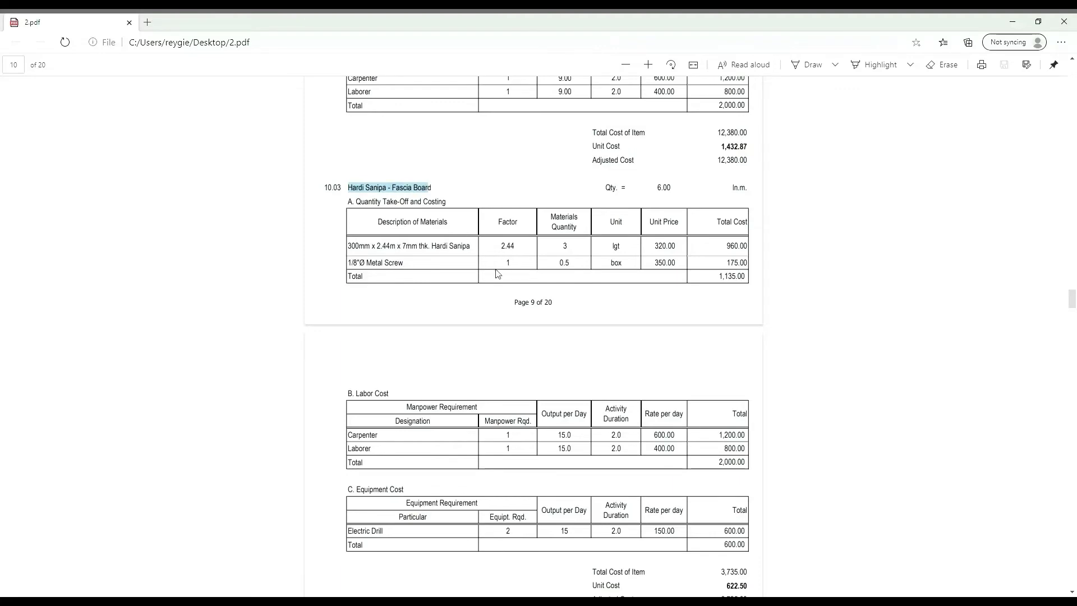
scroll(497, 279, "down", 3)
scroll(495, 279, "down", 5)
scroll(495, 279, "down", 1)
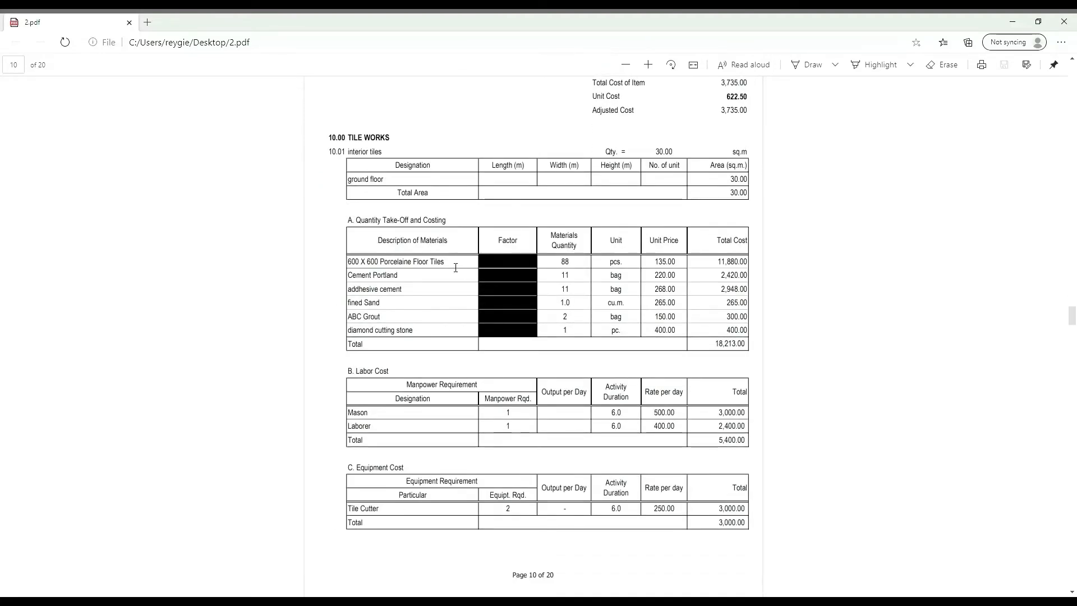
Highlight the 600 X 600 Porcelaine Floor Tiles item and its 135.00 unit price.
left_click_drag(451, 264, 361, 267)
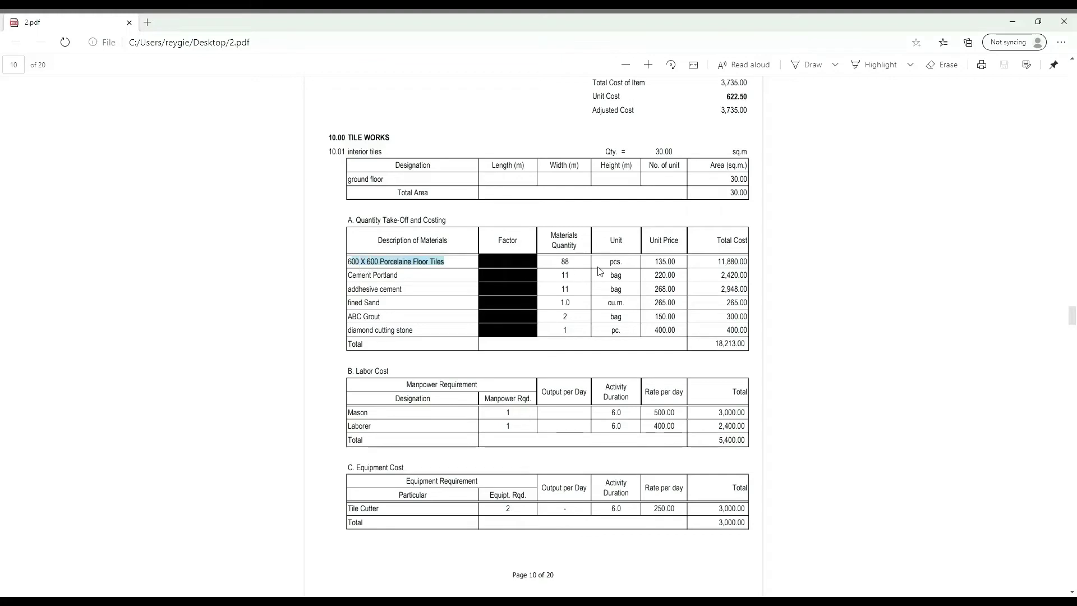
left_click_drag(656, 264, 679, 267)
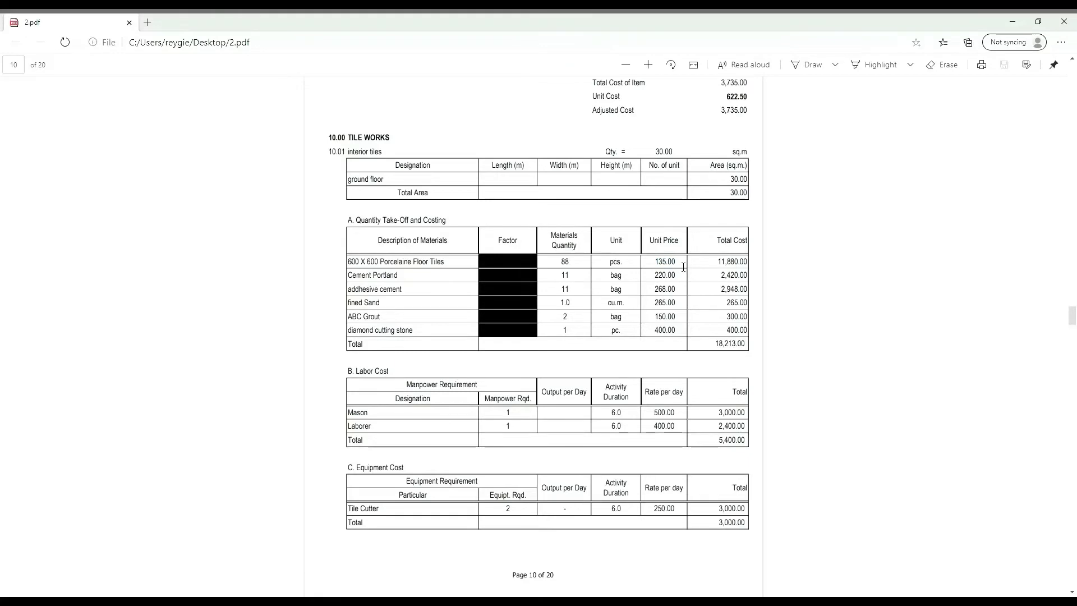
left_click_drag(677, 262, 660, 268)
scroll(660, 268, "down", 1)
scroll(565, 272, "down", 2)
scroll(533, 278, "down", 6)
scroll(533, 279, "down", 1)
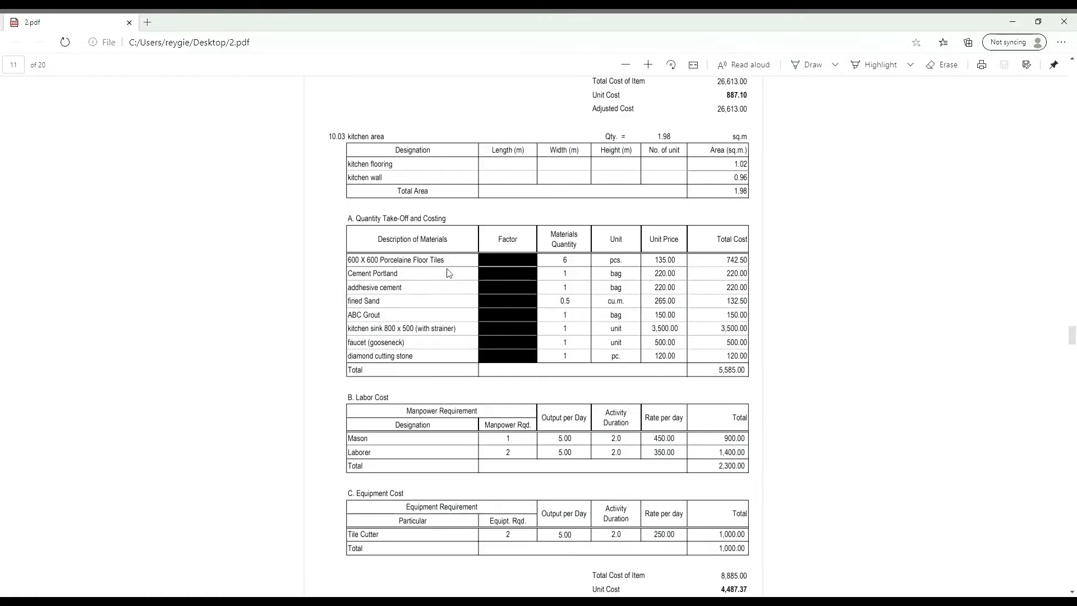
scroll(458, 247, "down", 3)
scroll(460, 224, "up", 1)
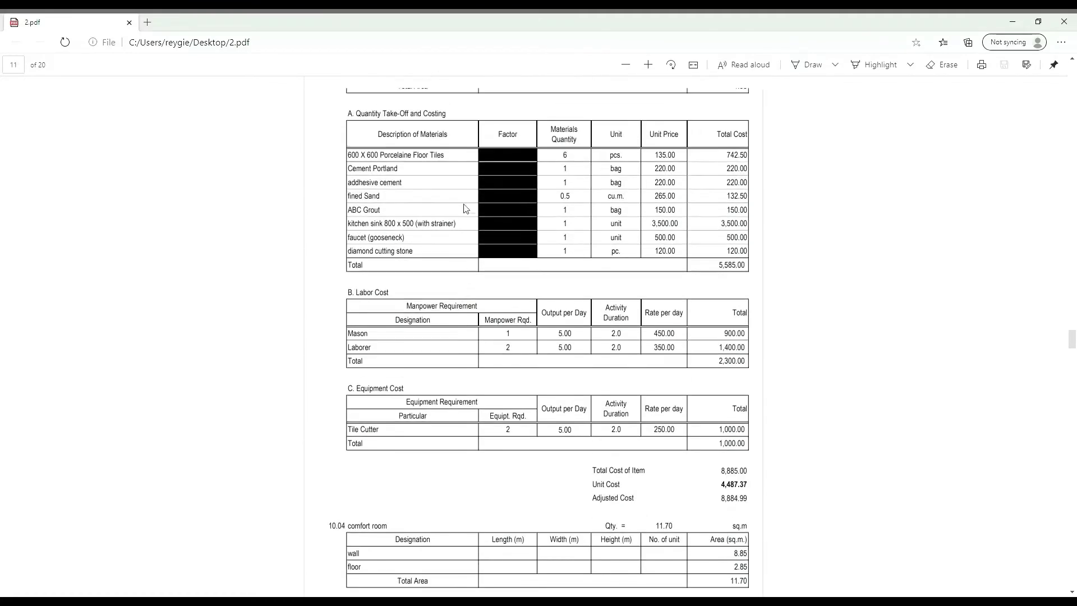
Highlight the kitchen tiles' quantity 6 and 135.00 price, then reach Doors & Windows on page 12.
left_click_drag(454, 182, 348, 180)
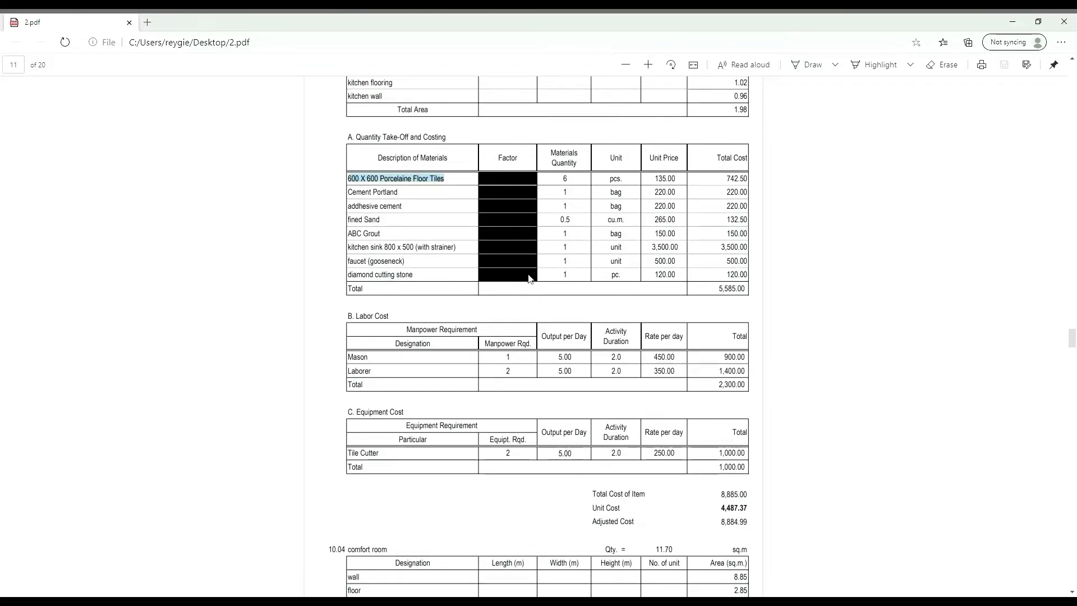
double_click(580, 184)
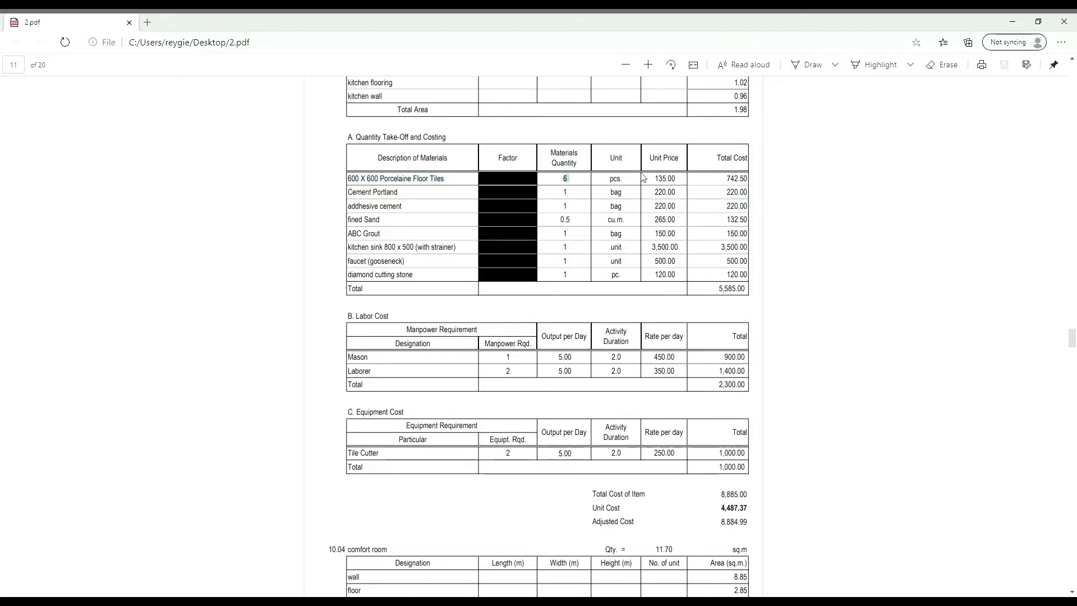
left_click_drag(652, 178, 683, 186)
scroll(659, 245, "down", 3)
scroll(572, 272, "down", 5)
scroll(568, 269, "down", 3)
scroll(569, 269, "up", 3)
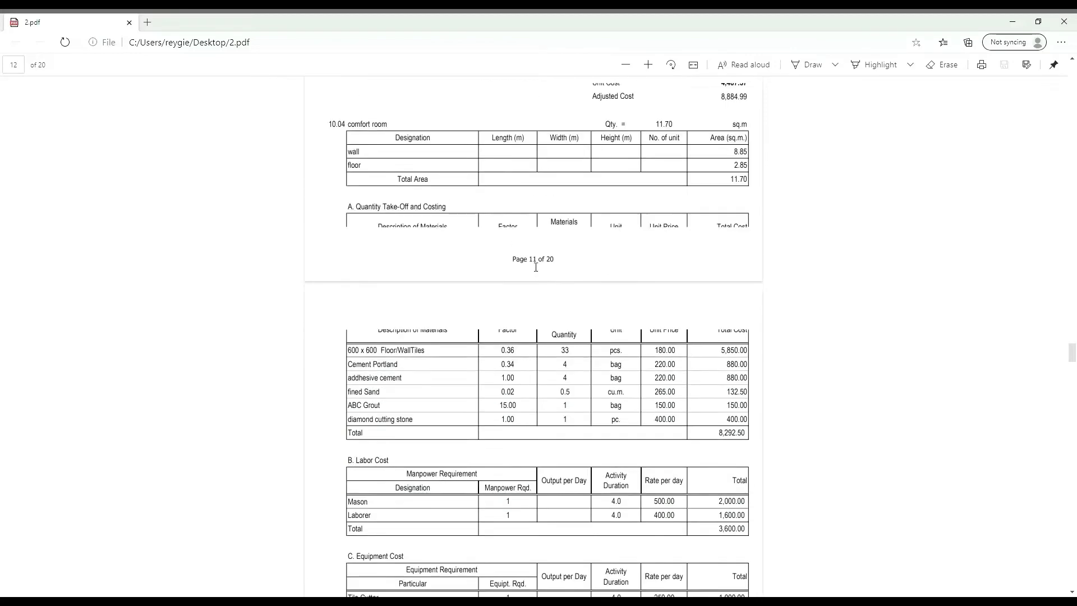
left_click_drag(435, 373, 358, 376)
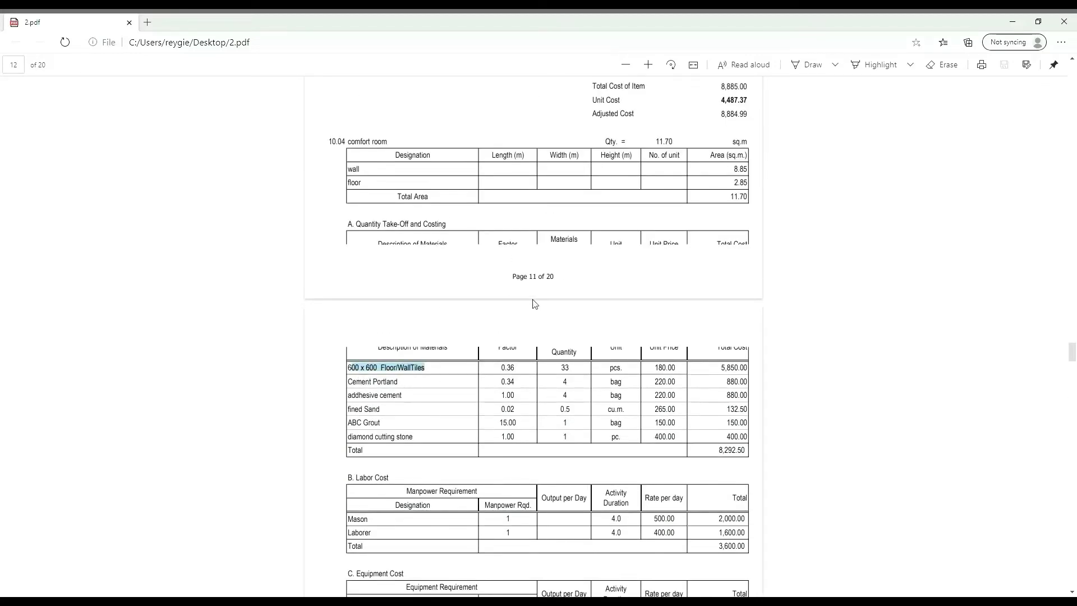
scroll(533, 303, "down", 3)
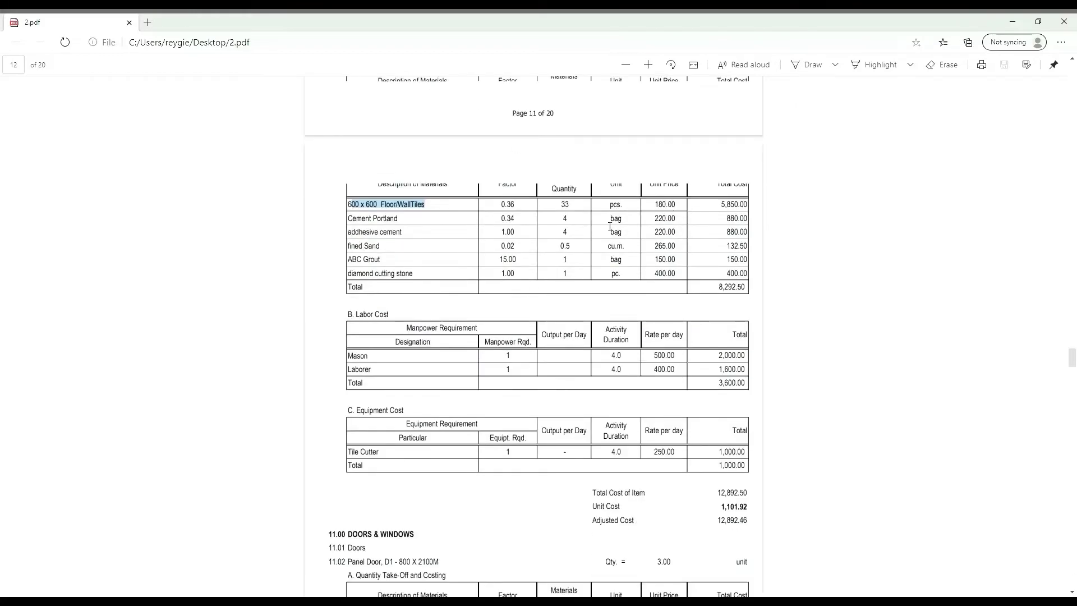
scroll(594, 253, "down", 4)
scroll(589, 258, "down", 2)
scroll(586, 265, "down", 1)
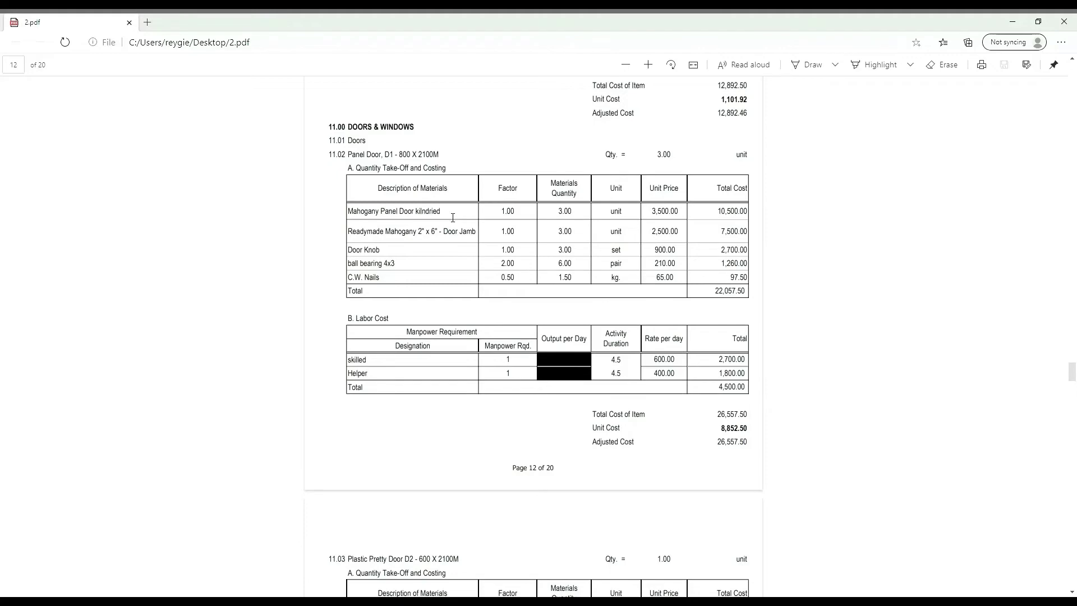
Highlight the Mahogany Panel Door item and its 3,500.00 unit price.
left_click_drag(453, 218, 348, 214)
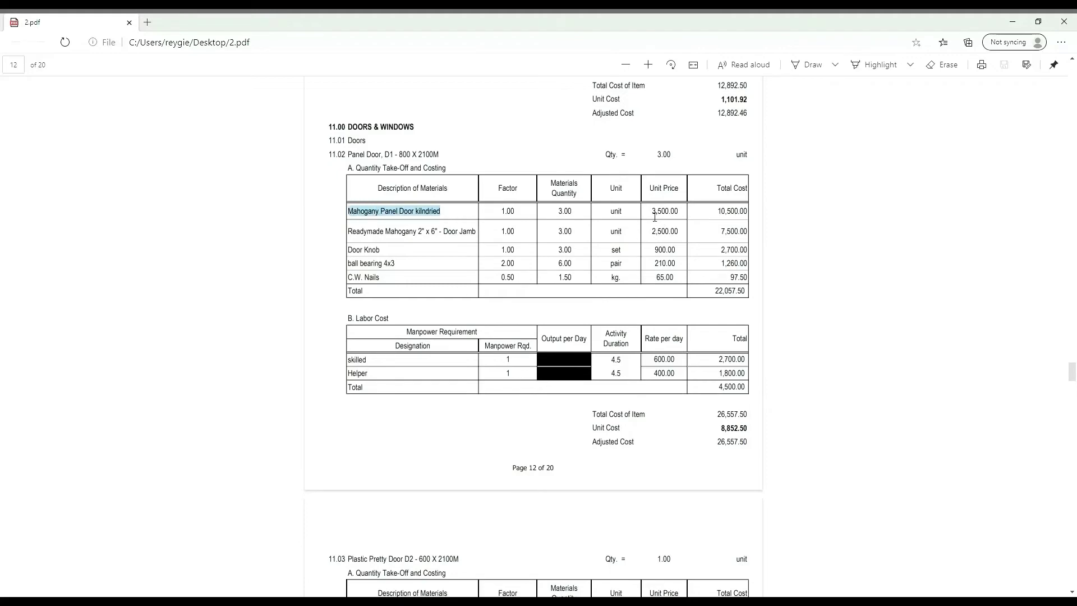
left_click_drag(652, 214, 684, 215)
scroll(521, 329, "down", 5)
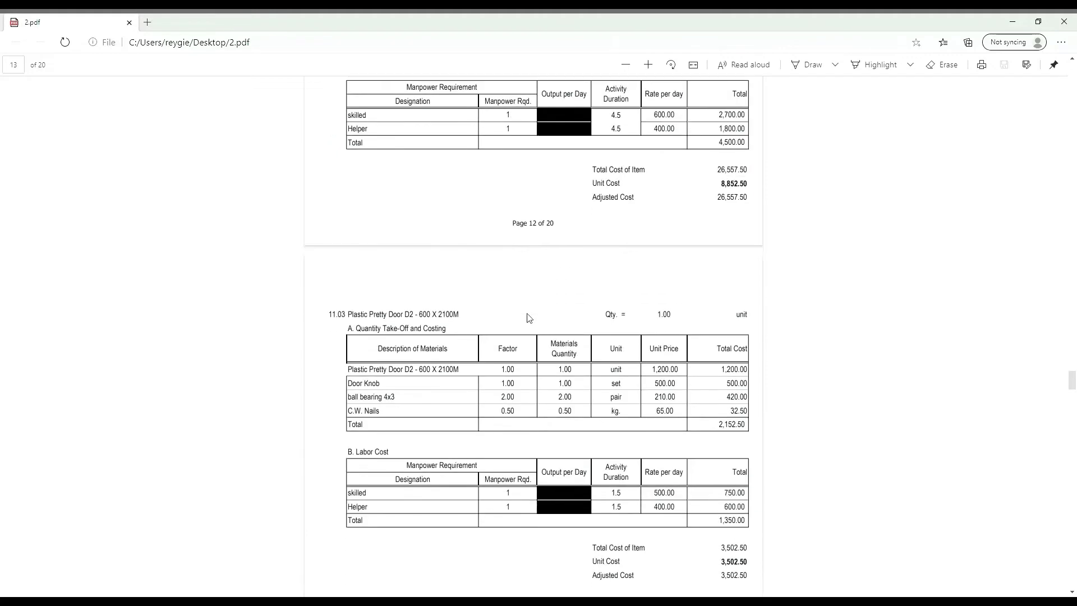
scroll(367, 236, "down", 3)
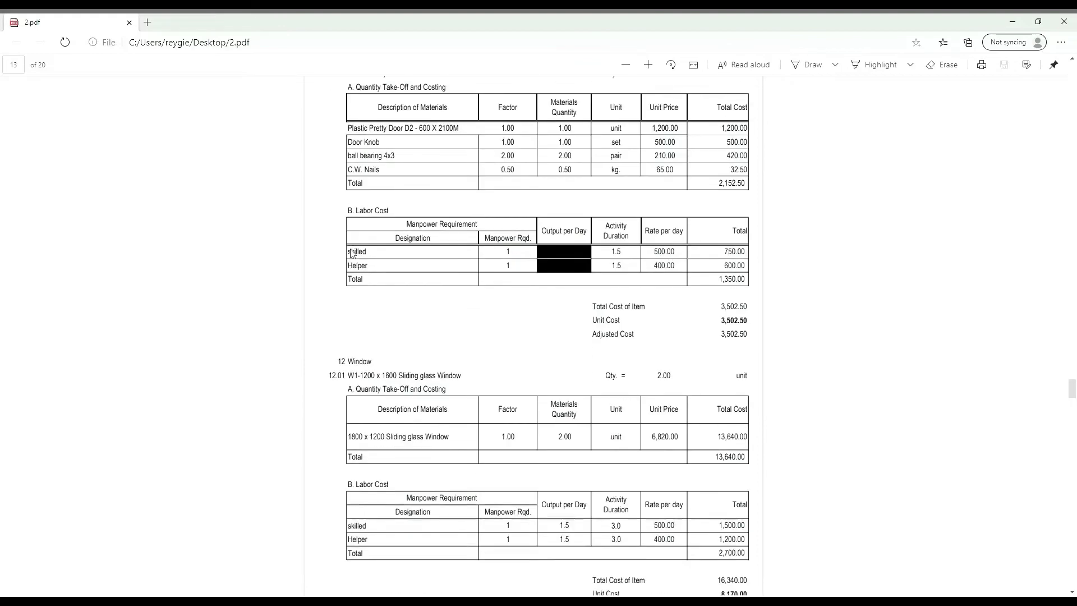
scroll(434, 320, "up", 3)
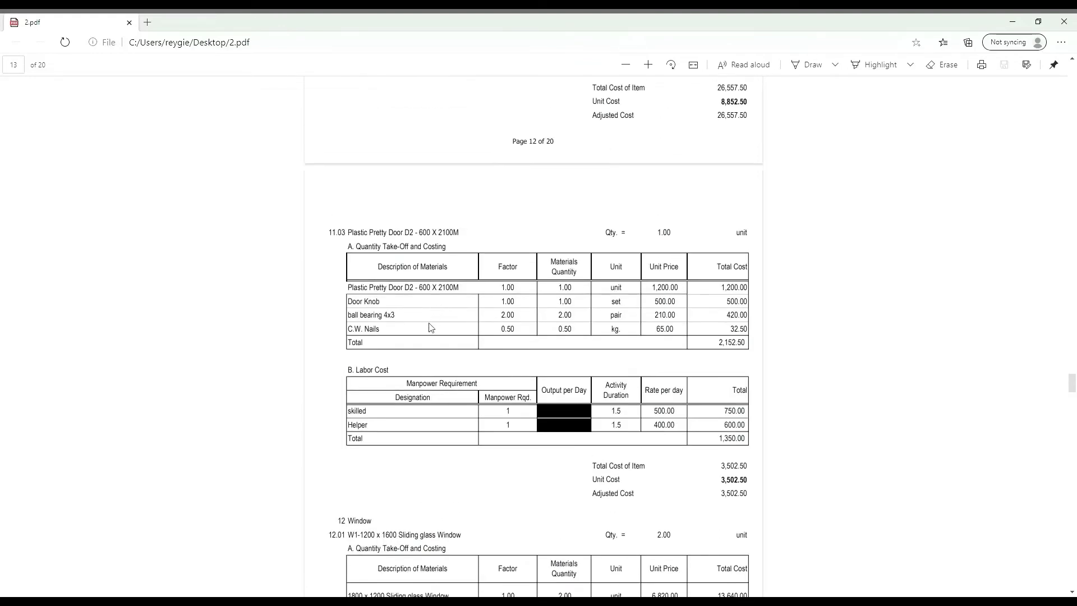
scroll(437, 342, "down", 3)
scroll(449, 340, "down", 2)
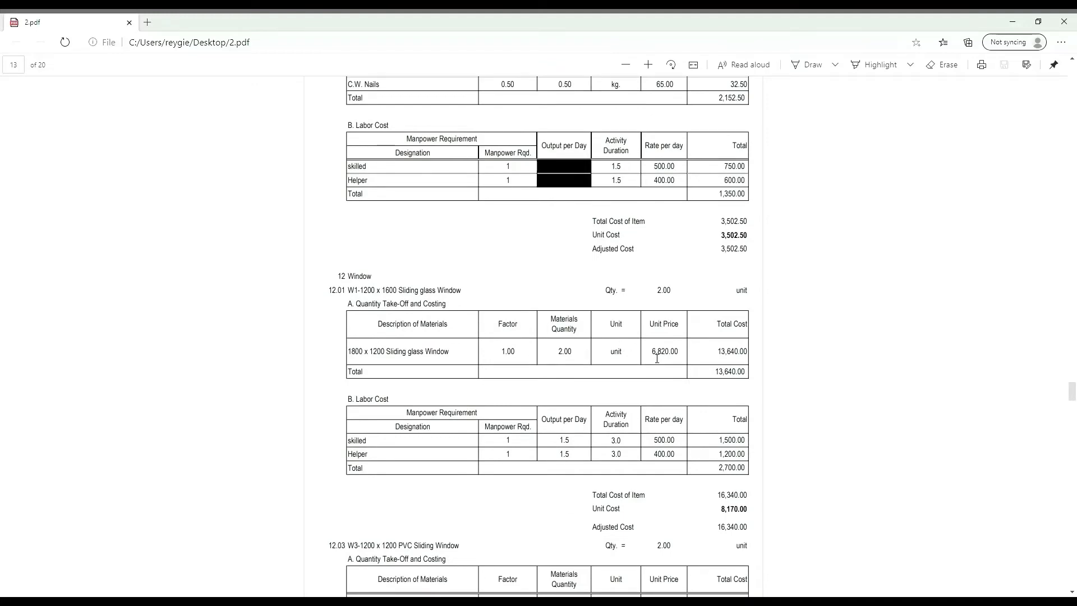
scroll(554, 351, "down", 3)
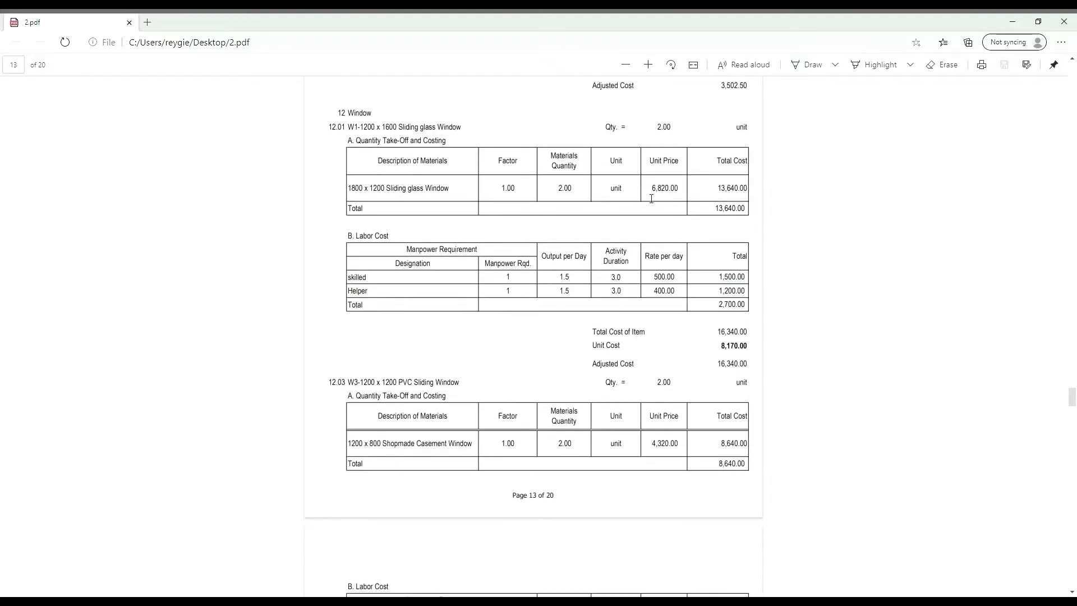
Highlight the window prices 6,820.00, 4,320.00 and 3,605.00 and the 2.00 quantity.
left_click_drag(651, 199, 678, 194)
left_click_drag(657, 128, 678, 133)
scroll(426, 314, "down", 3)
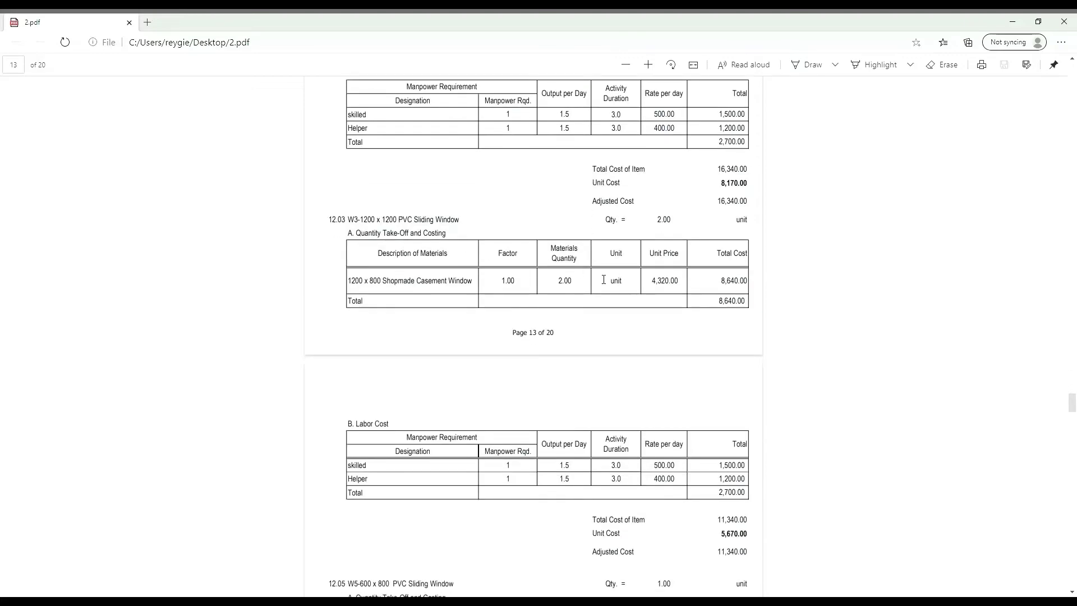
left_click_drag(654, 288, 677, 288)
scroll(585, 312, "down", 2)
scroll(585, 311, "down", 4)
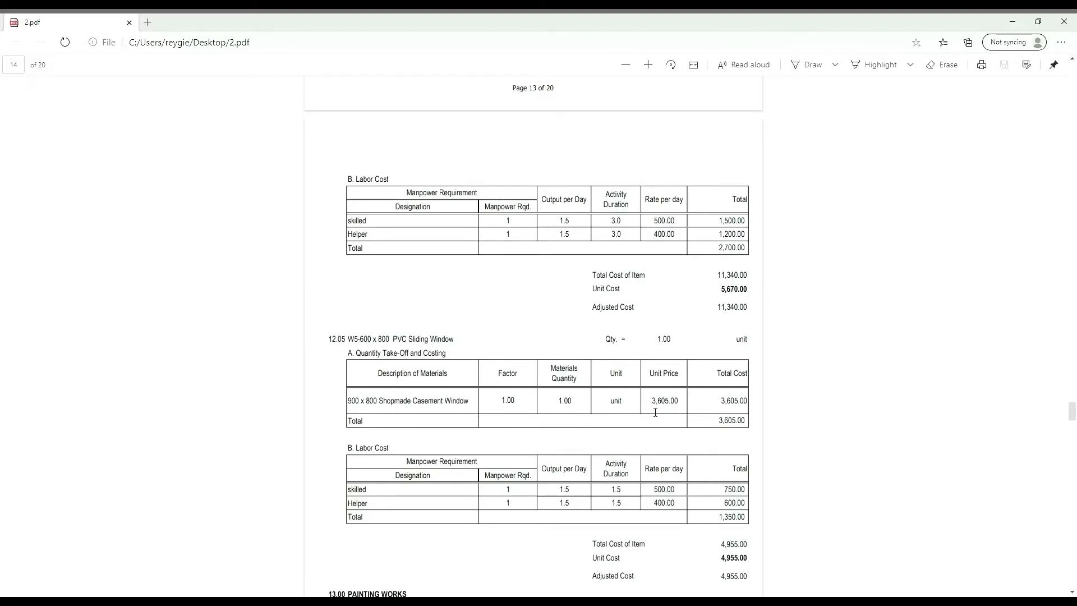
left_click_drag(652, 401, 682, 409)
Scroll to the painting works and highlight the masonry painting cost 59,387.13.
scroll(585, 409, "down", 5)
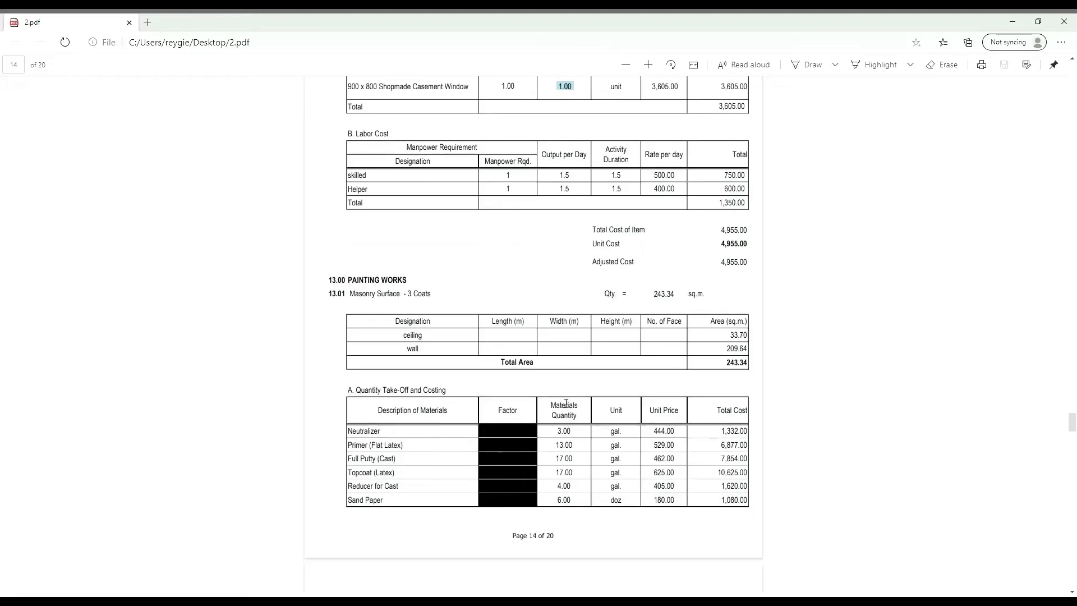
scroll(532, 349, "down", 2)
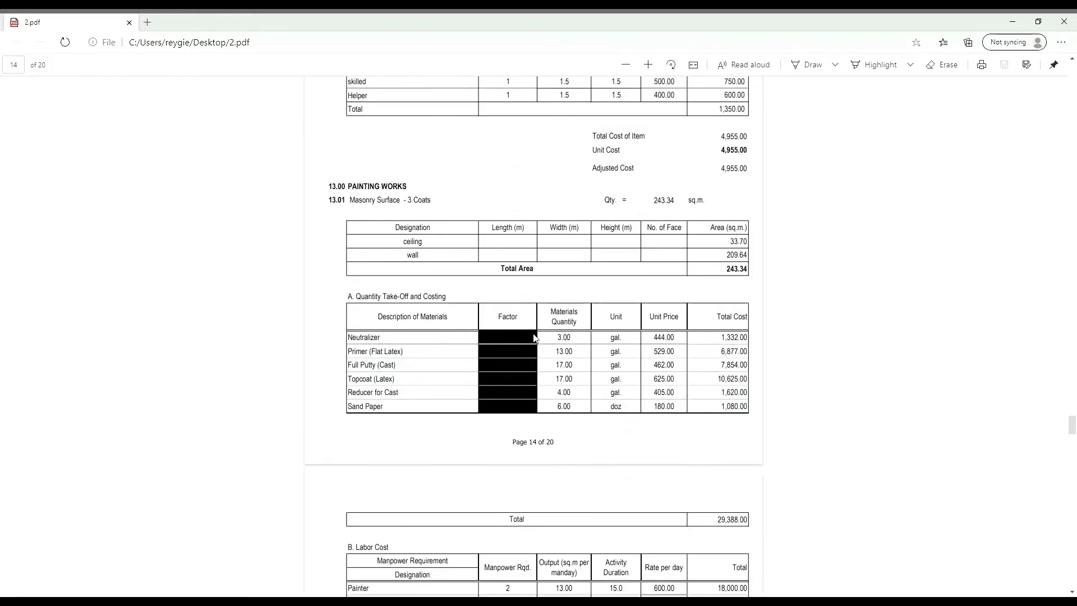
scroll(561, 326, "down", 1)
scroll(583, 325, "down", 2)
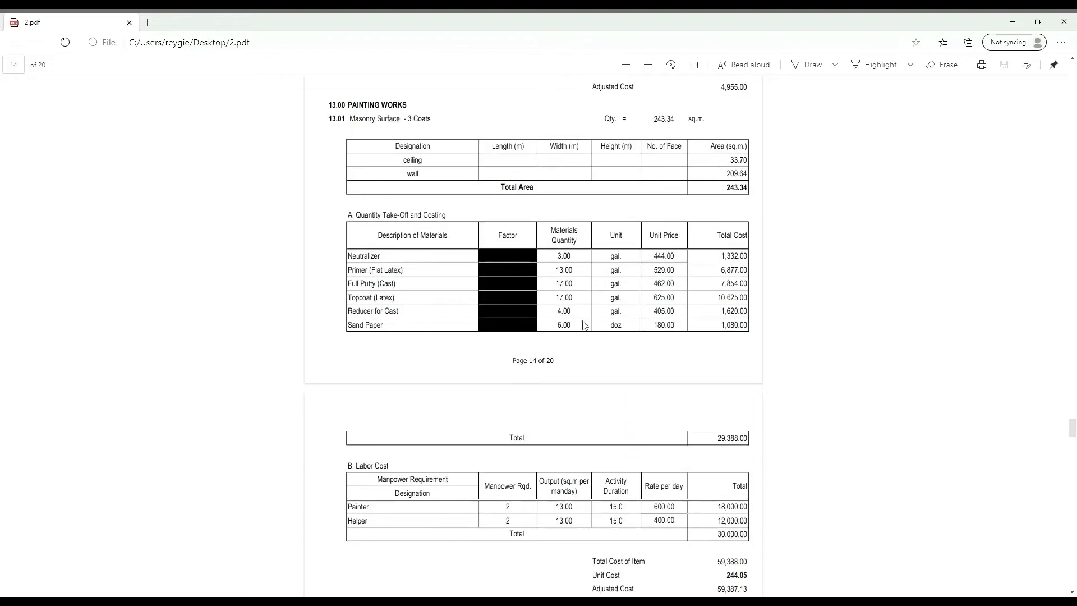
scroll(583, 325, "down", 2)
scroll(631, 328, "up", 1)
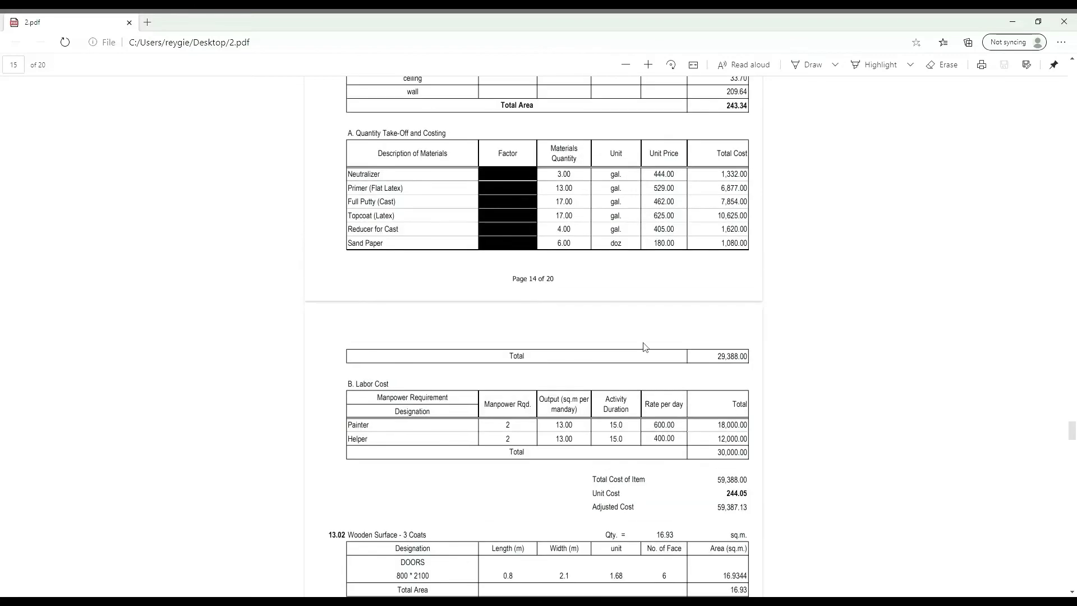
scroll(645, 345, "down", 1)
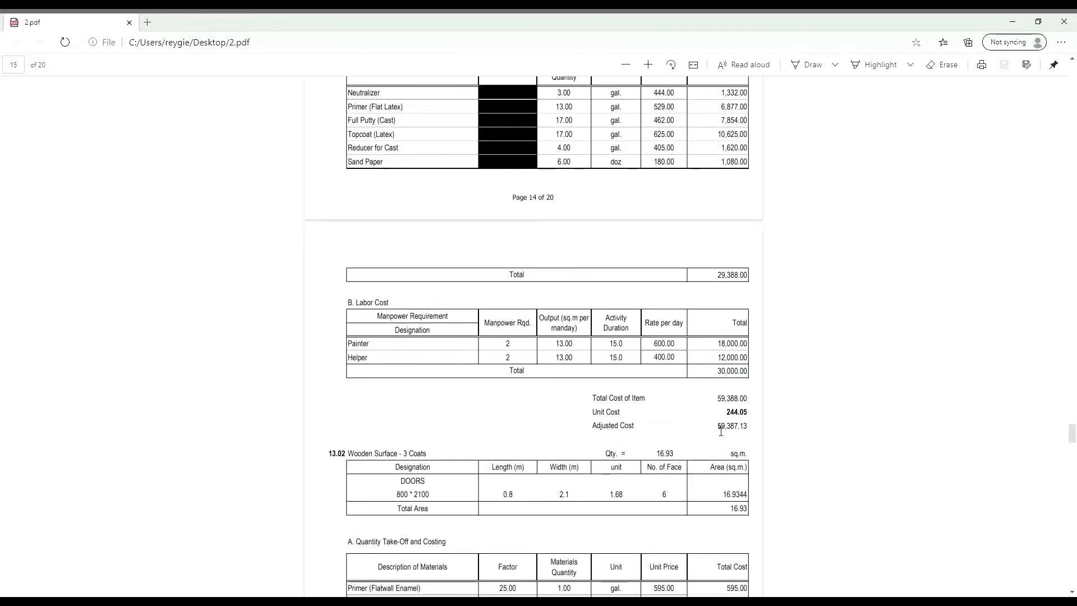
double_click(720, 423)
Highlight the wooden surface total 10,211.00 and reach Electrical Works on page 15.
scroll(657, 406, "down", 2)
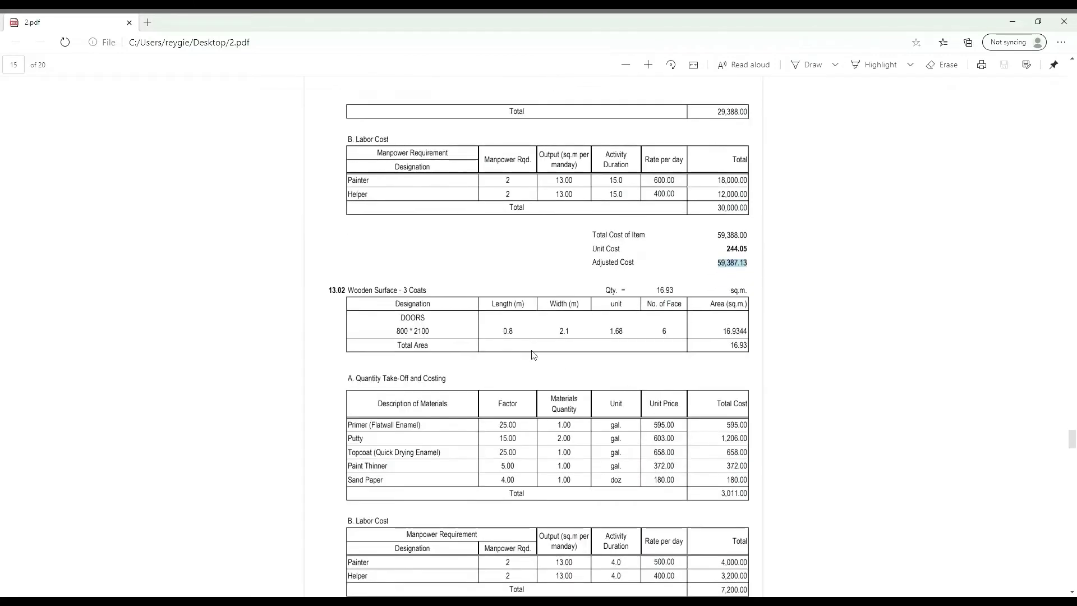
scroll(534, 355, "down", 1)
scroll(534, 355, "down", 2)
scroll(580, 333, "up", 1)
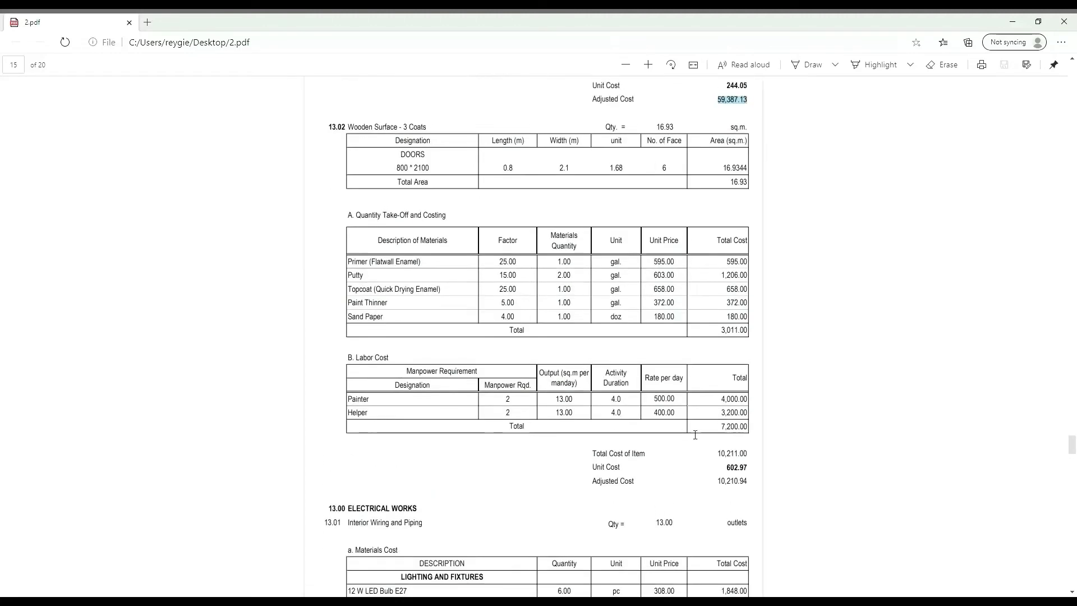
double_click(723, 457)
scroll(613, 233, "up", 2)
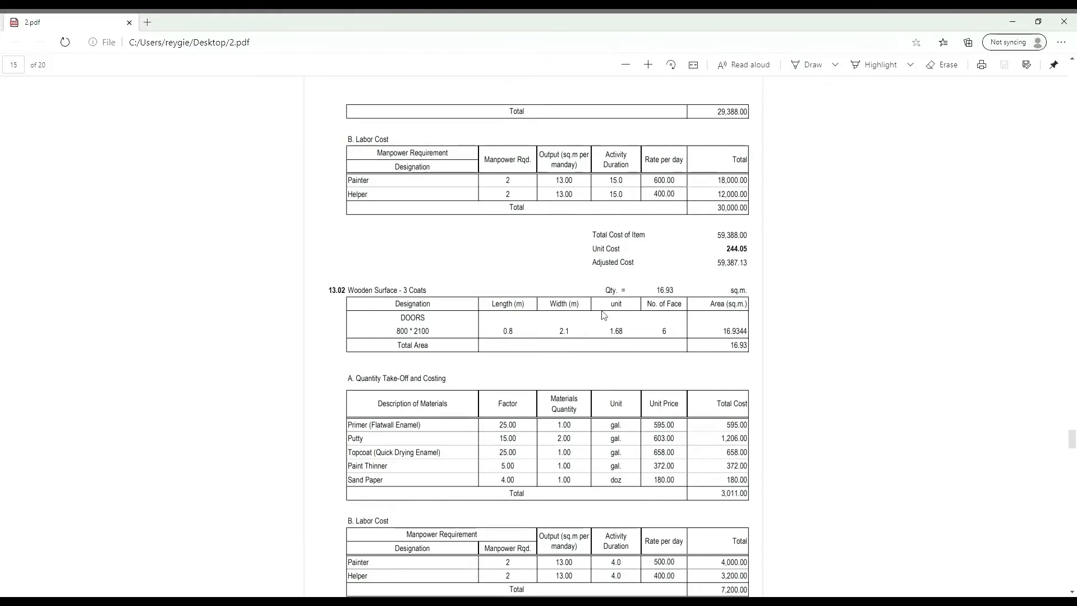
scroll(613, 233, "down", 3)
scroll(594, 337, "down", 1)
scroll(589, 369, "down", 1)
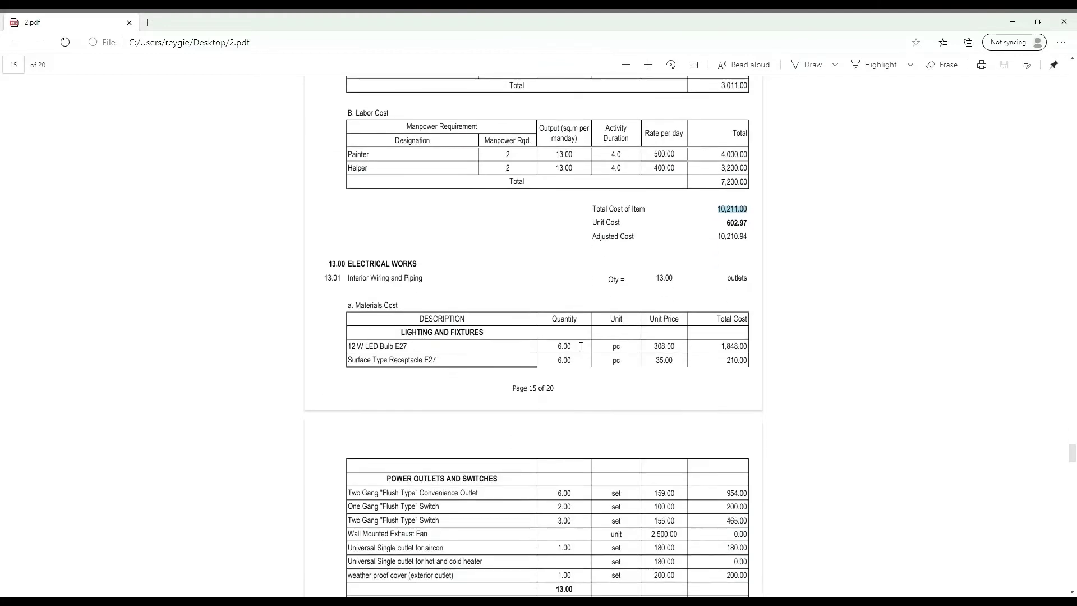
Highlight the outlet and switch quantities in the electrical works table.
scroll(577, 362, "down", 2)
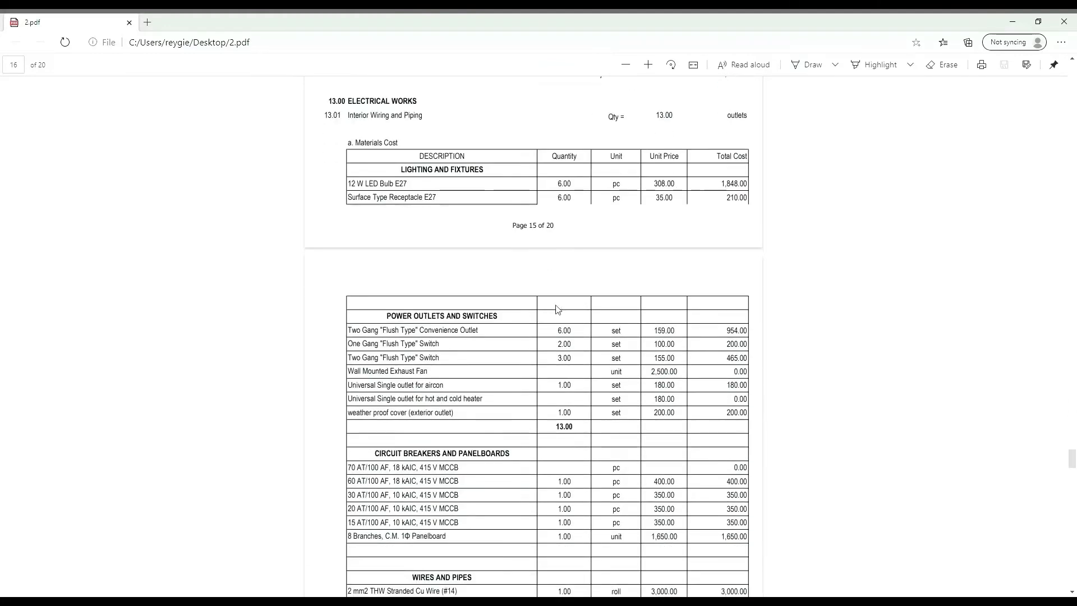
mouse_move(558, 331)
left_mouse_down()
mouse_move(579, 343)
mouse_move(567, 344)
left_mouse_up()
scroll(567, 348, "down", 3)
scroll(530, 429, "up", 1)
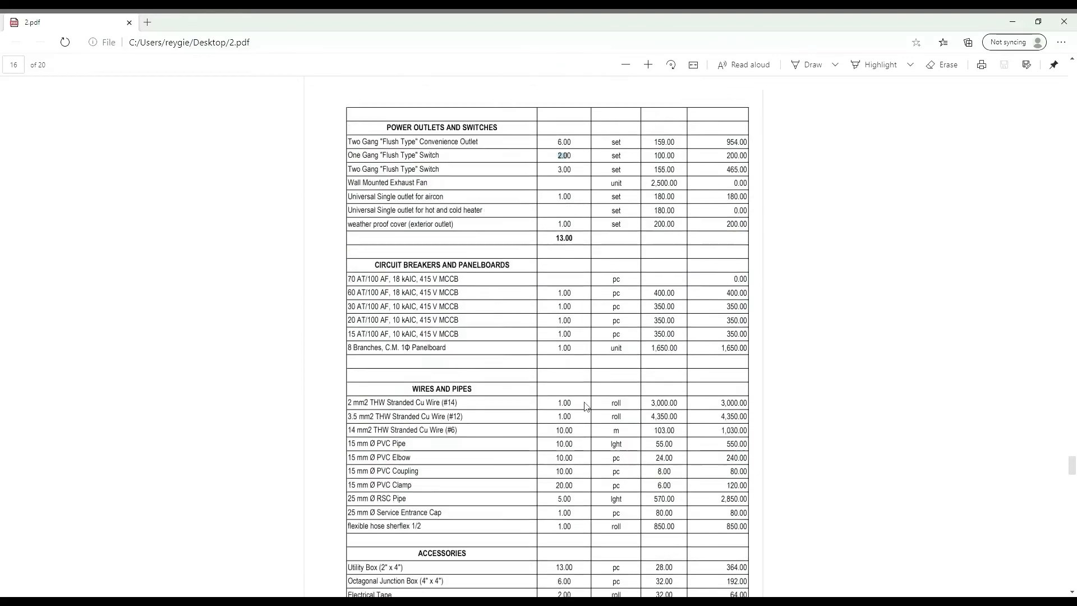
scroll(561, 431, "down", 2)
scroll(617, 434, "down", 2)
scroll(704, 438, "down", 1)
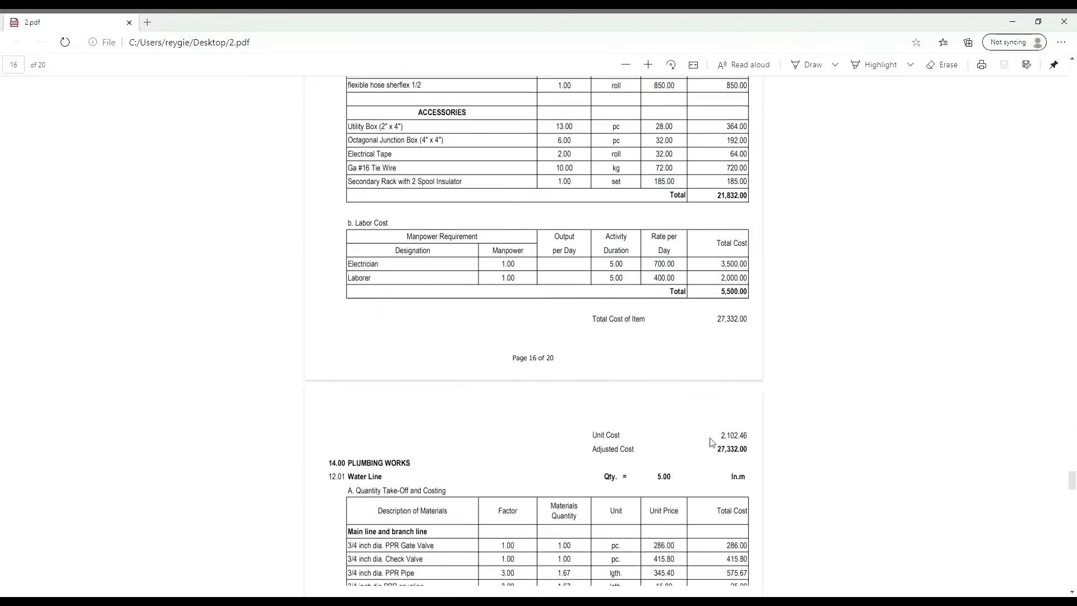
scroll(712, 443, "down", 2)
Highlight the 5,500.00 labor cost total and reach Plumbing Works on page 17.
left_click_drag(717, 427, 749, 434)
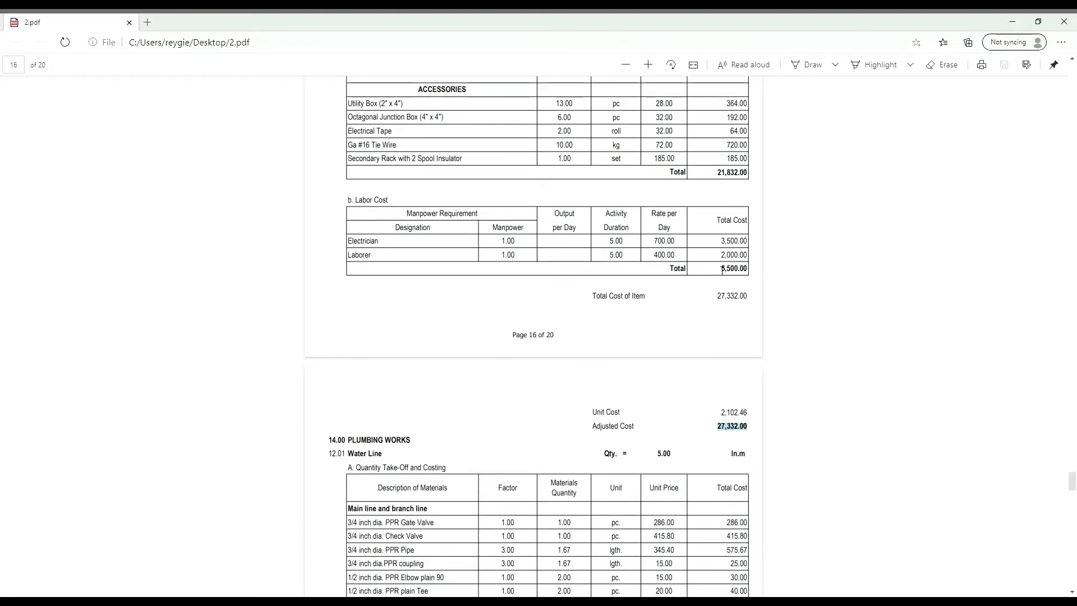
left_click_drag(722, 270, 753, 274)
scroll(667, 384, "up", 4)
scroll(668, 384, "up", 2)
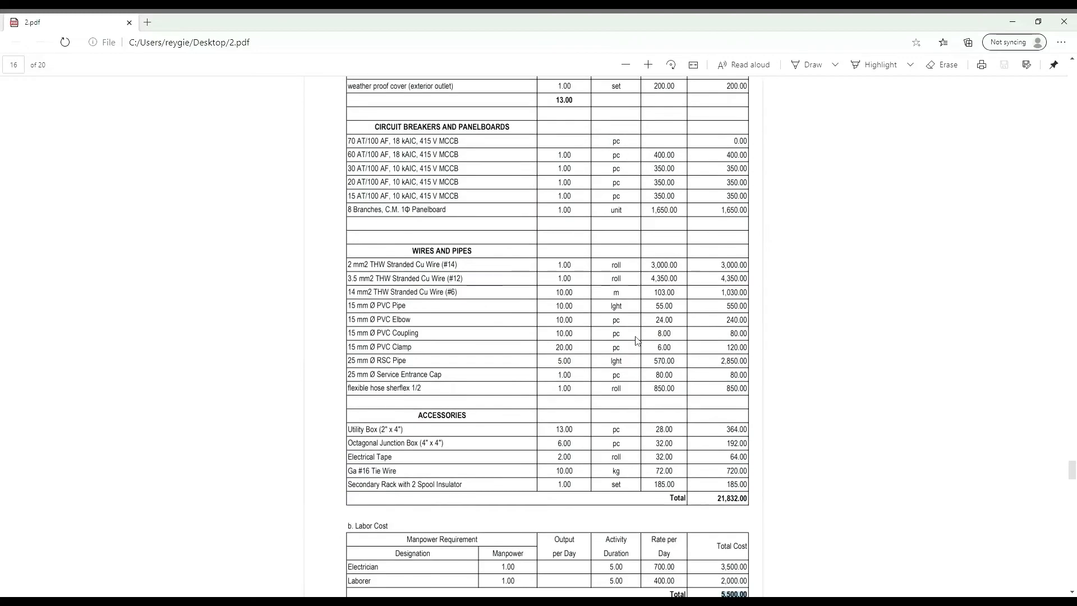
scroll(681, 486, "up", 3)
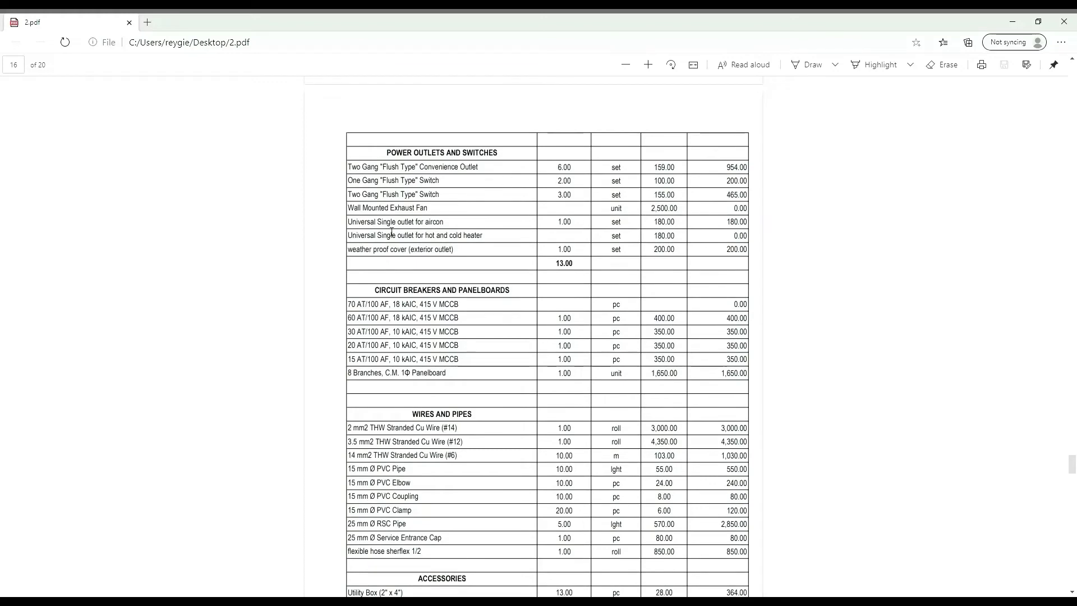
scroll(612, 300, "down", 4)
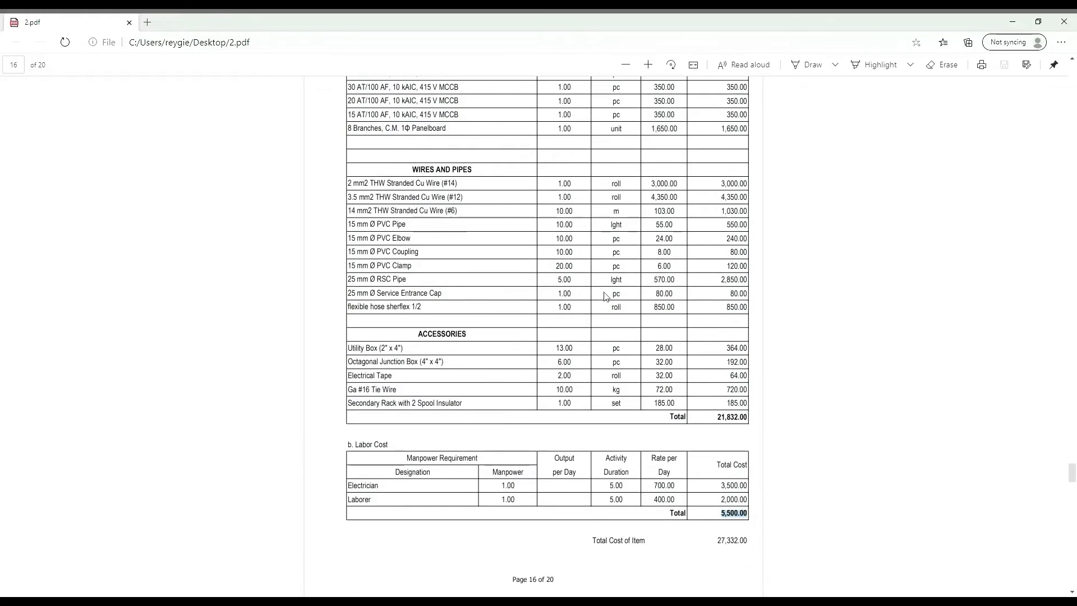
scroll(597, 298, "down", 6)
scroll(561, 306, "down", 2)
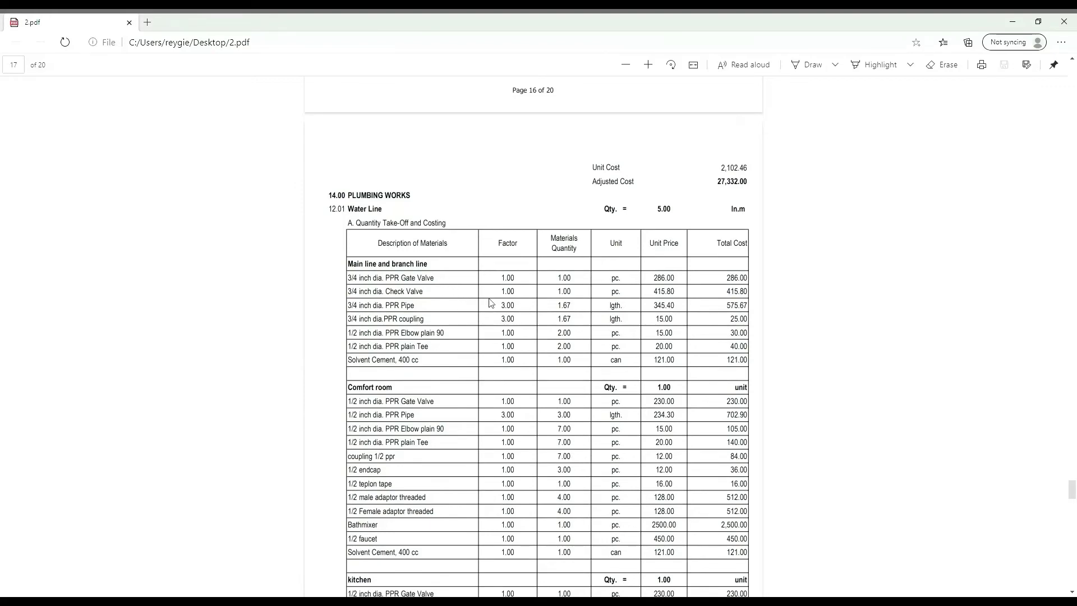
Scroll through the plumbing water line costs and highlight a line-item total.
scroll(488, 305, "down", 3)
scroll(477, 280, "up", 2)
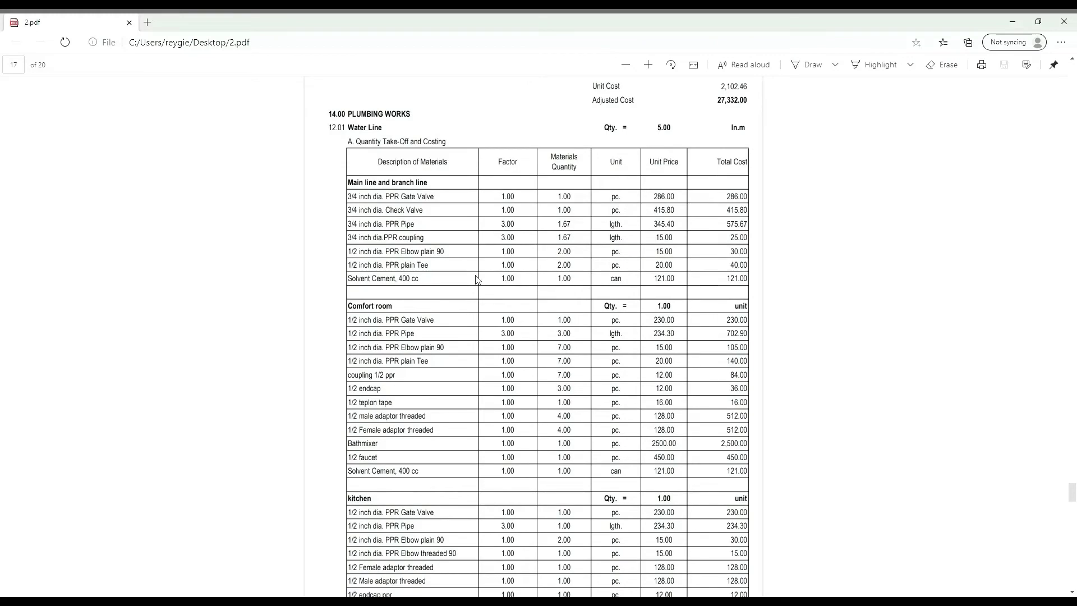
scroll(450, 287, "down", 2)
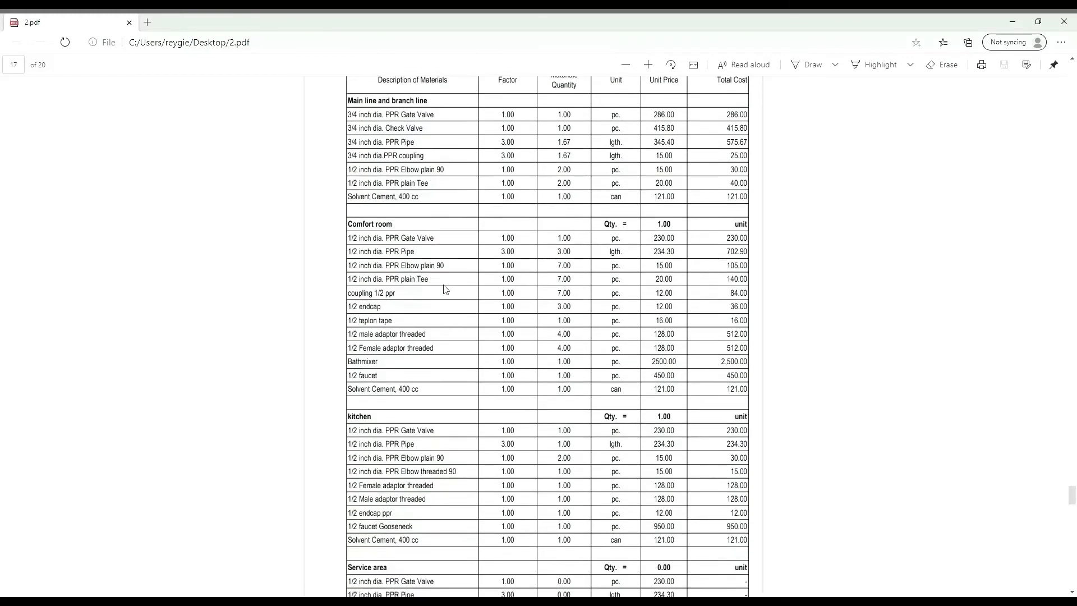
scroll(680, 253, "down", 3)
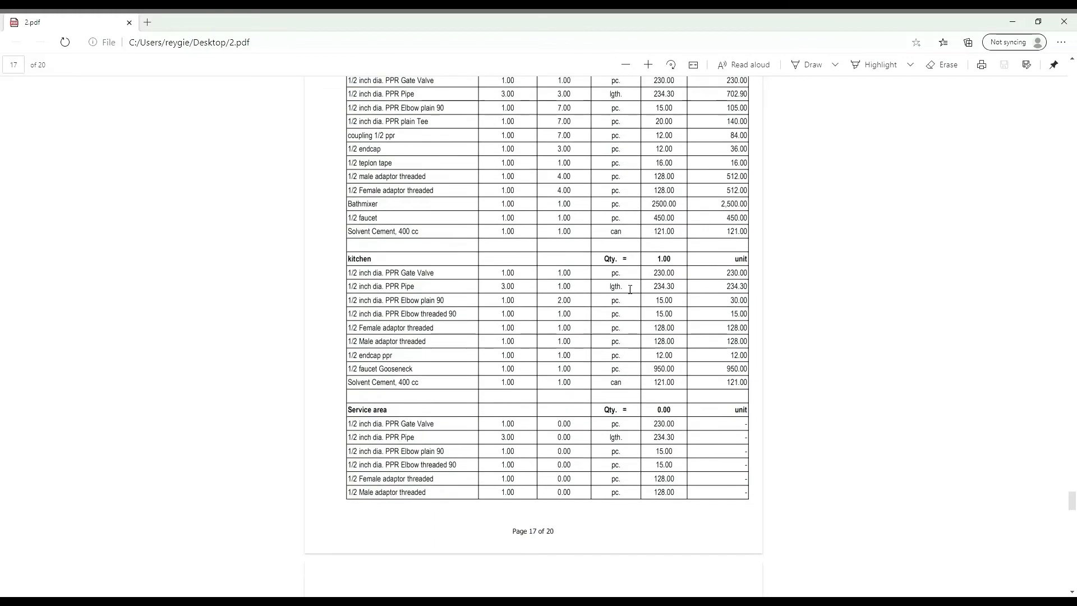
scroll(550, 346, "down", 4)
scroll(499, 351, "down", 2)
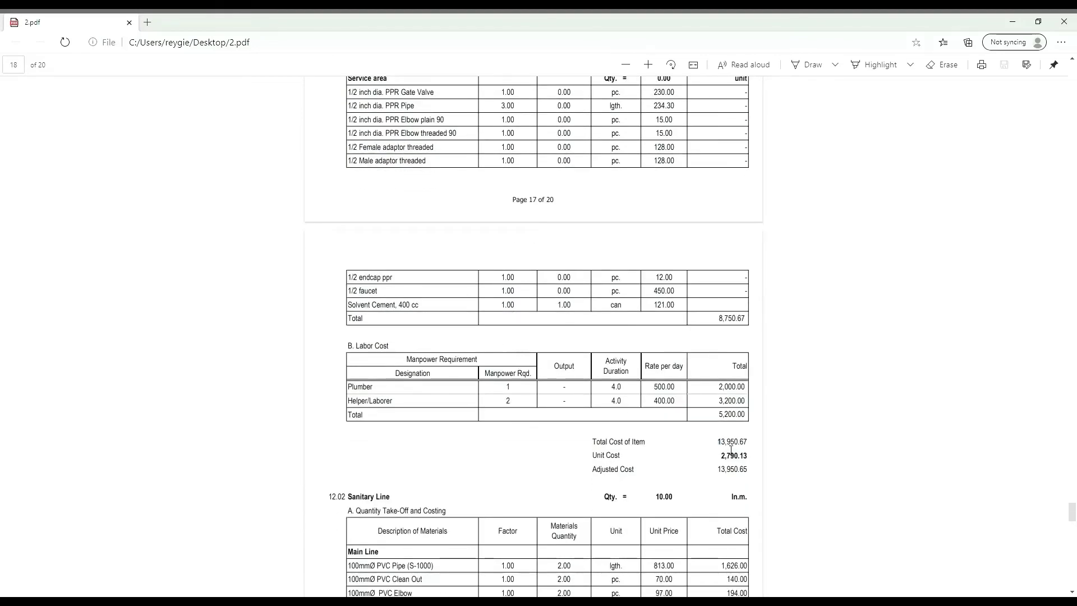
left_click_drag(717, 442, 743, 442)
Highlight the sanitary line item's 11,740.00 total cost.
scroll(644, 417, "down", 3)
scroll(645, 417, "down", 1)
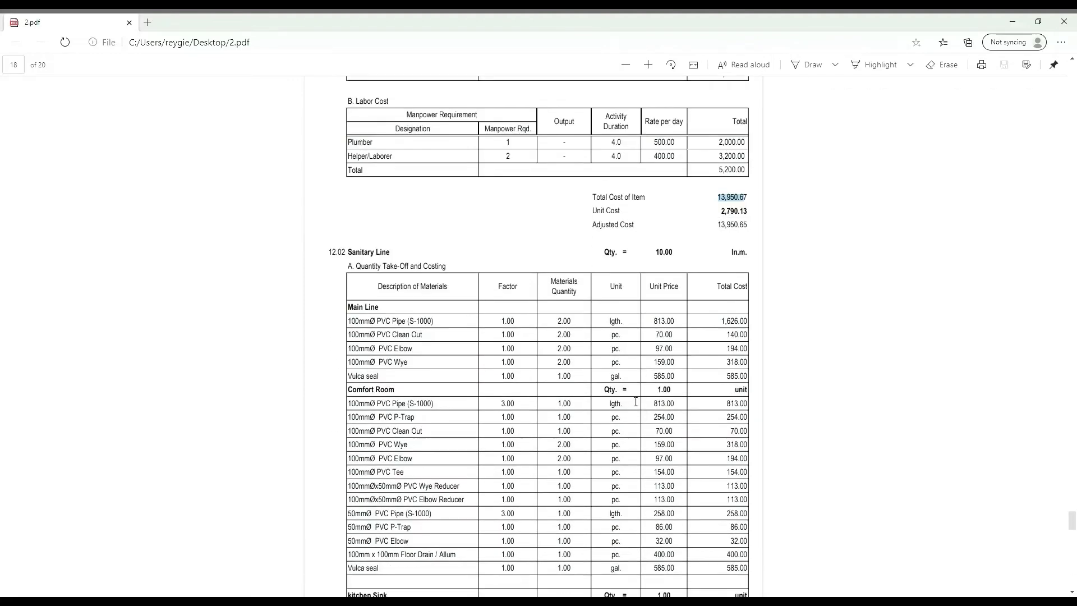
scroll(644, 417, "down", 1)
scroll(581, 341, "down", 1)
scroll(581, 341, "down", 5)
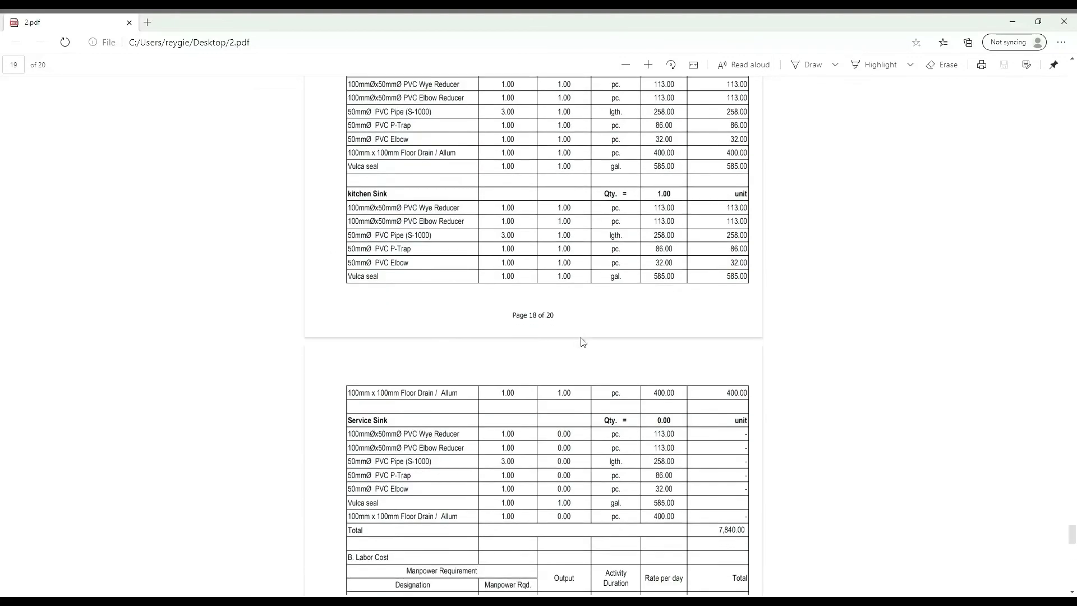
scroll(582, 341, "down", 4)
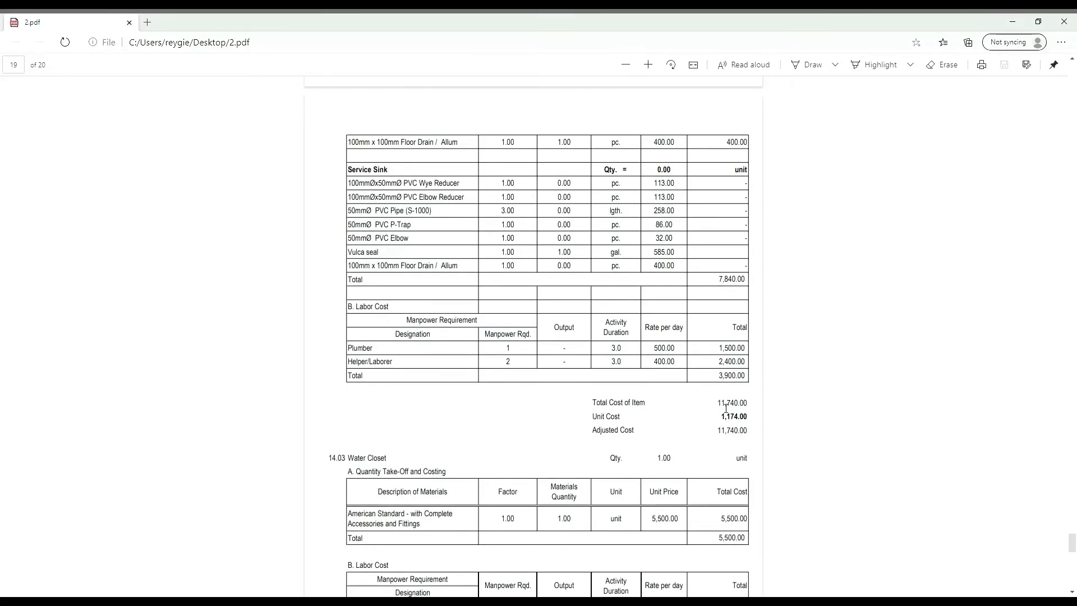
left_click_drag(718, 404, 751, 411)
Highlight the water closet price 5,500.00 and lavatory price 3,500.00.
scroll(530, 314, "up", 1)
scroll(533, 336, "down", 3)
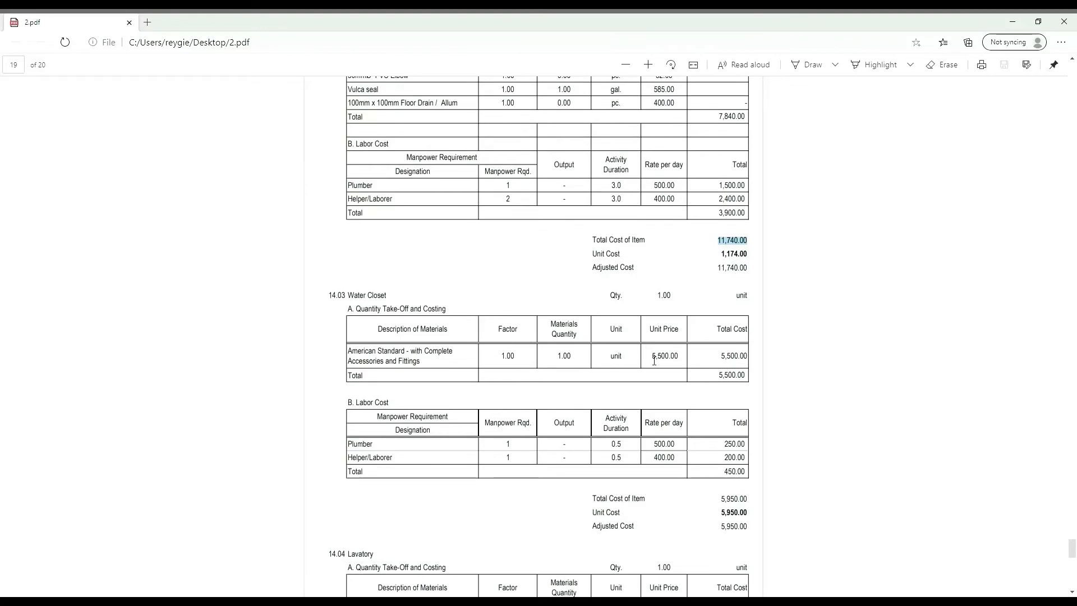
left_click_drag(651, 356, 679, 356)
scroll(663, 393, "down", 3)
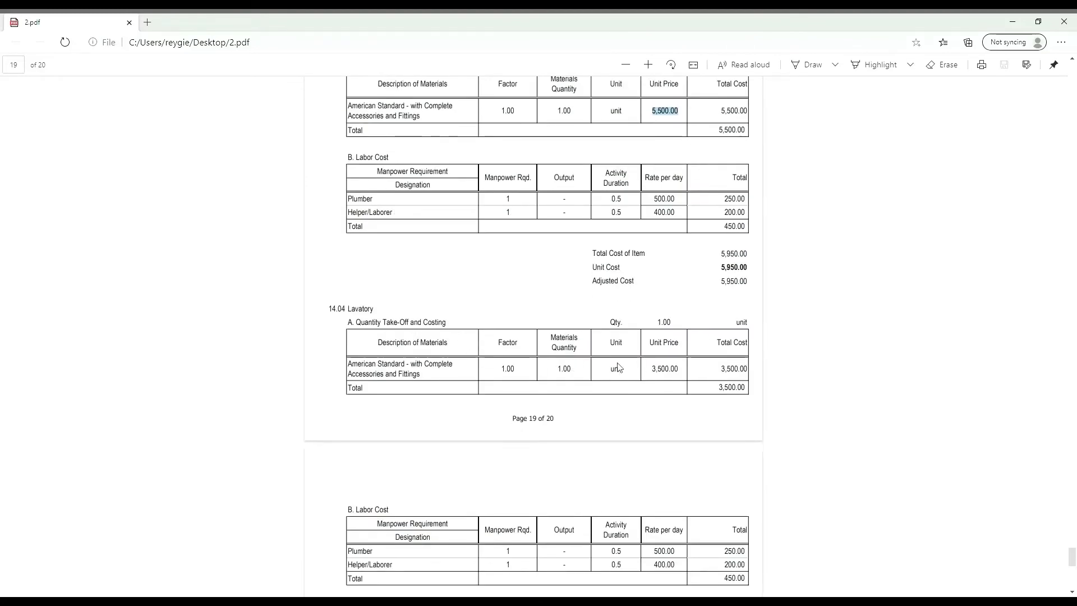
left_click_drag(651, 369, 681, 374)
Highlight the kitchen sink unit price 3,500.00 and scroll to page 20's end.
scroll(667, 379, "down", 3)
scroll(621, 397, "up", 1)
scroll(561, 381, "up", 4)
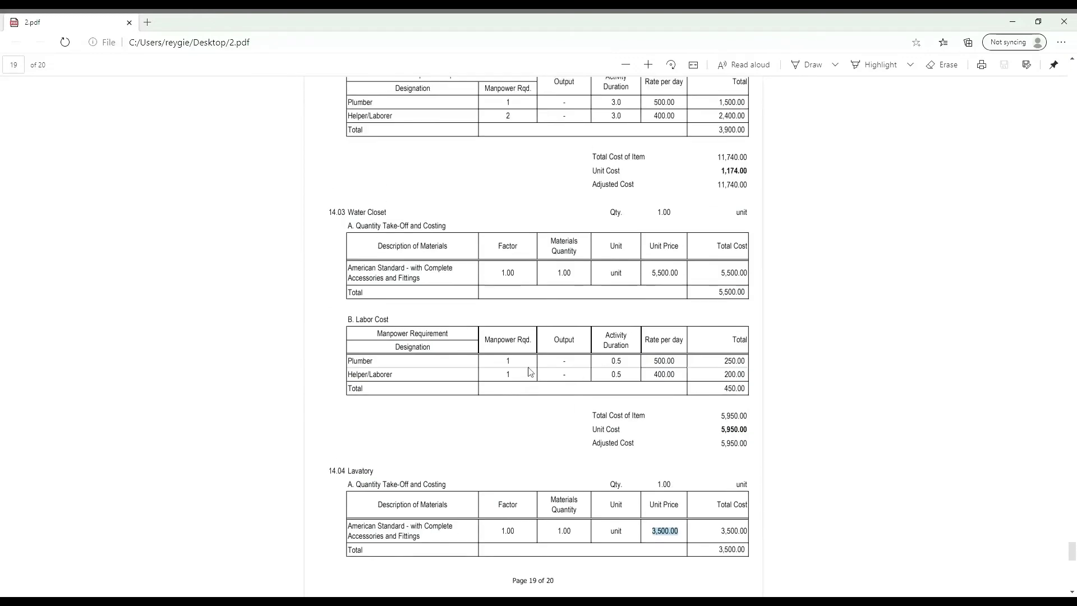
scroll(505, 364, "up", 2)
scroll(443, 336, "down", 3)
scroll(448, 356, "down", 1)
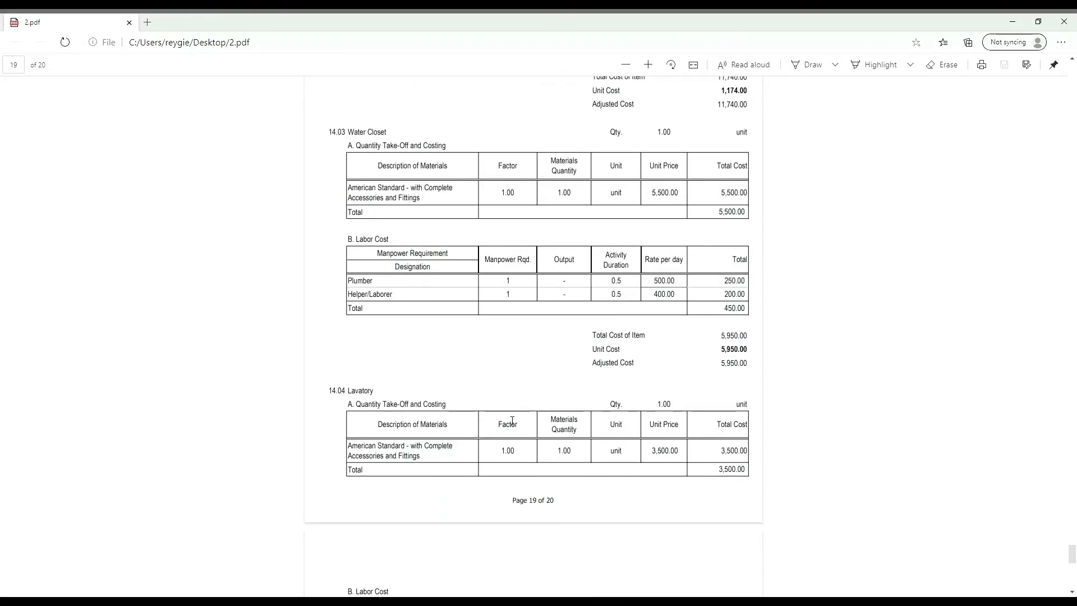
scroll(516, 415, "down", 4)
scroll(514, 407, "down", 1)
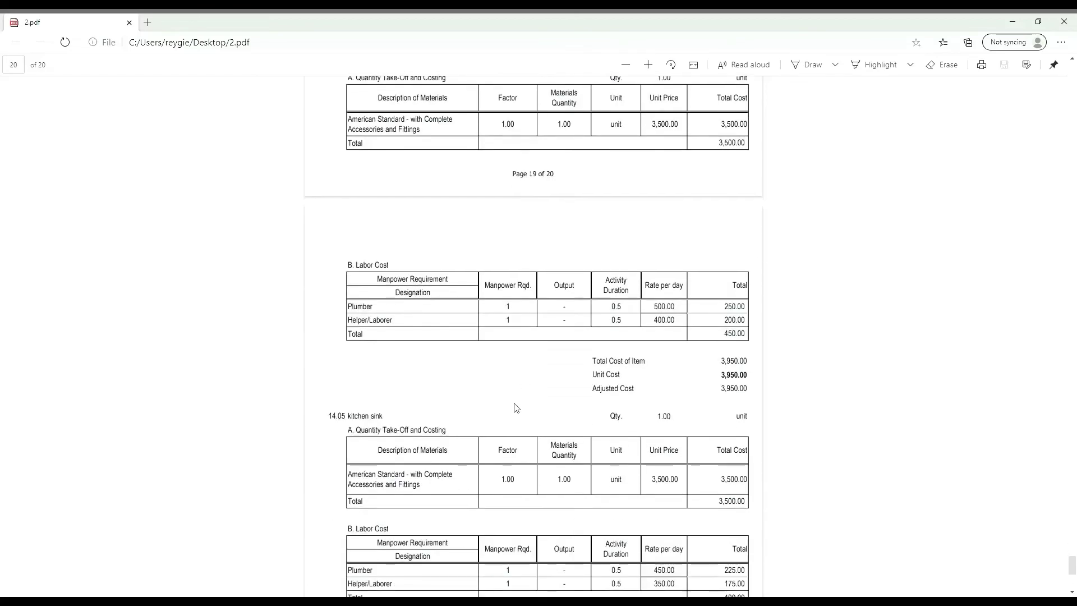
scroll(505, 403, "down", 3)
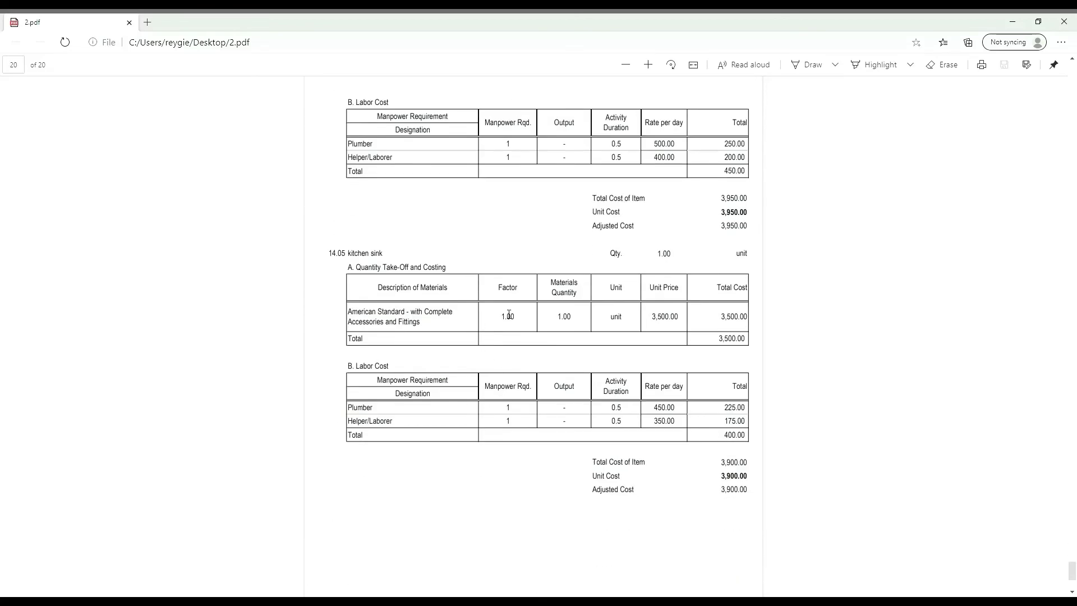
scroll(553, 334, "down", 3)
scroll(553, 334, "up", 1)
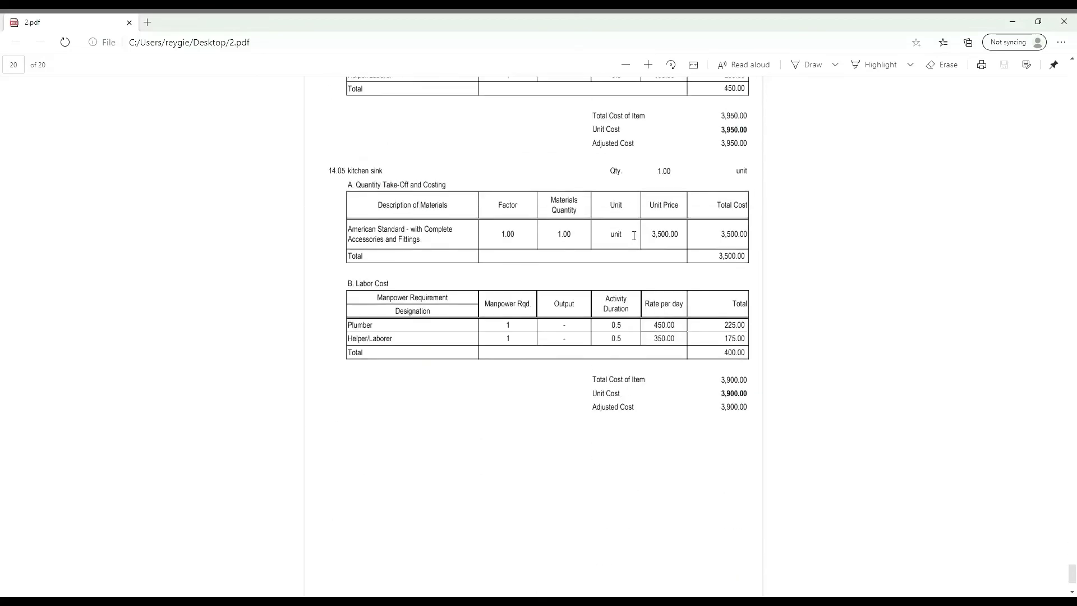
left_click_drag(652, 234, 681, 238)
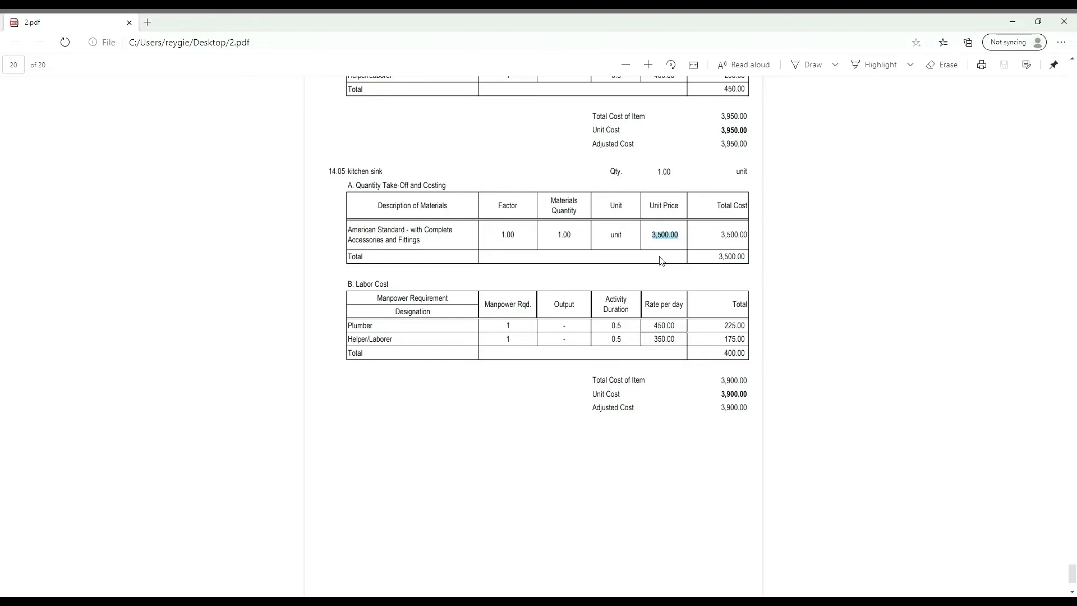
scroll(603, 260, "down", 2)
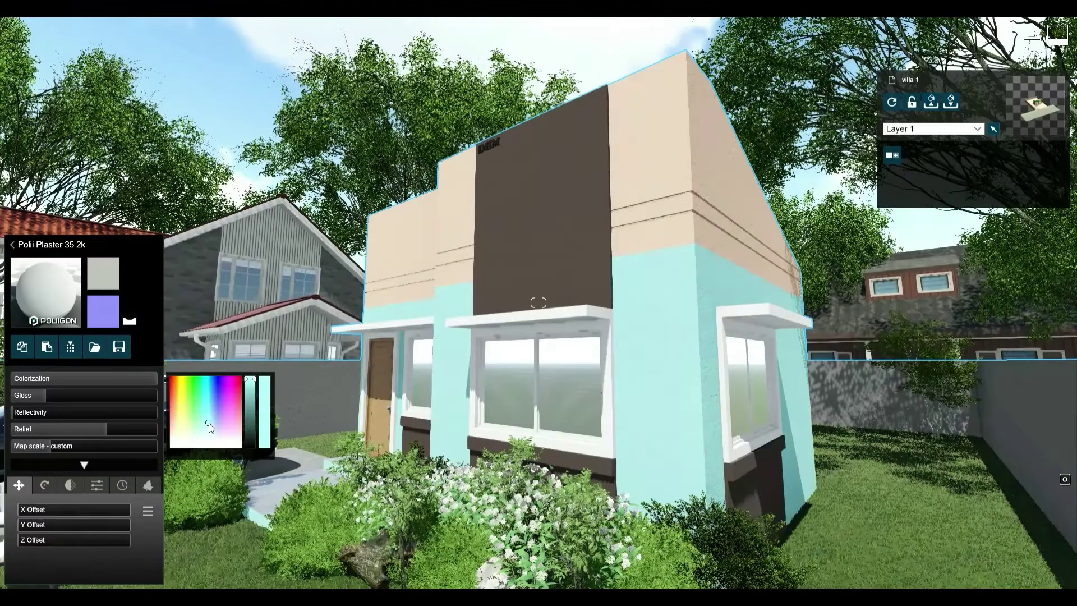
Drag in the colorization picker to try new upper wall colours.
mouse_move(209, 423)
left_mouse_down()
mouse_move(174, 392)
mouse_move(232, 405)
left_mouse_up()
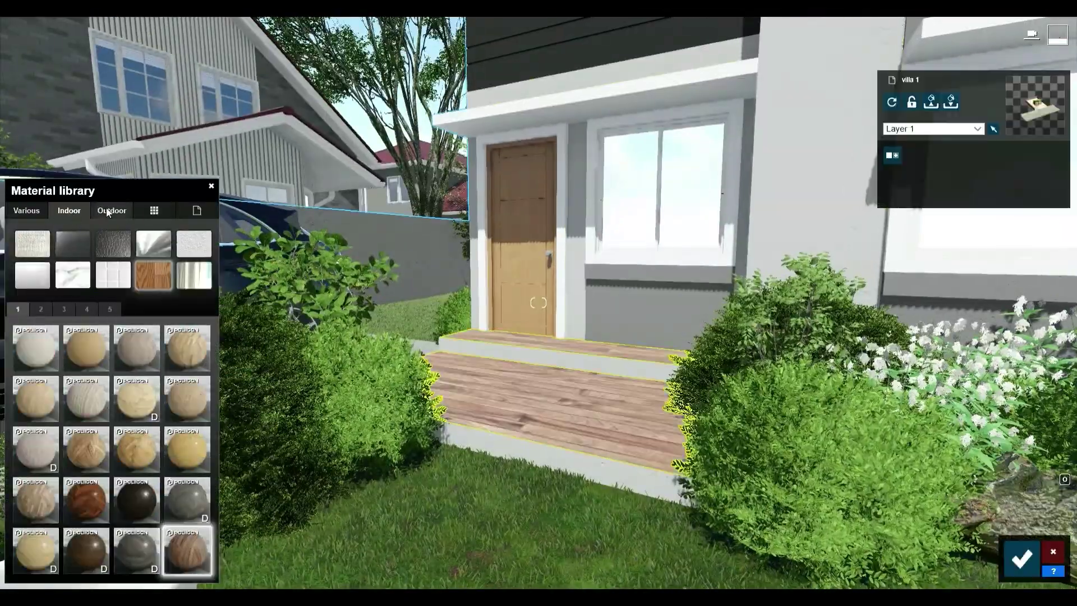
Apply the outdoor Polii Wood Planks 22 2k material to the front steps.
left_click(101, 211)
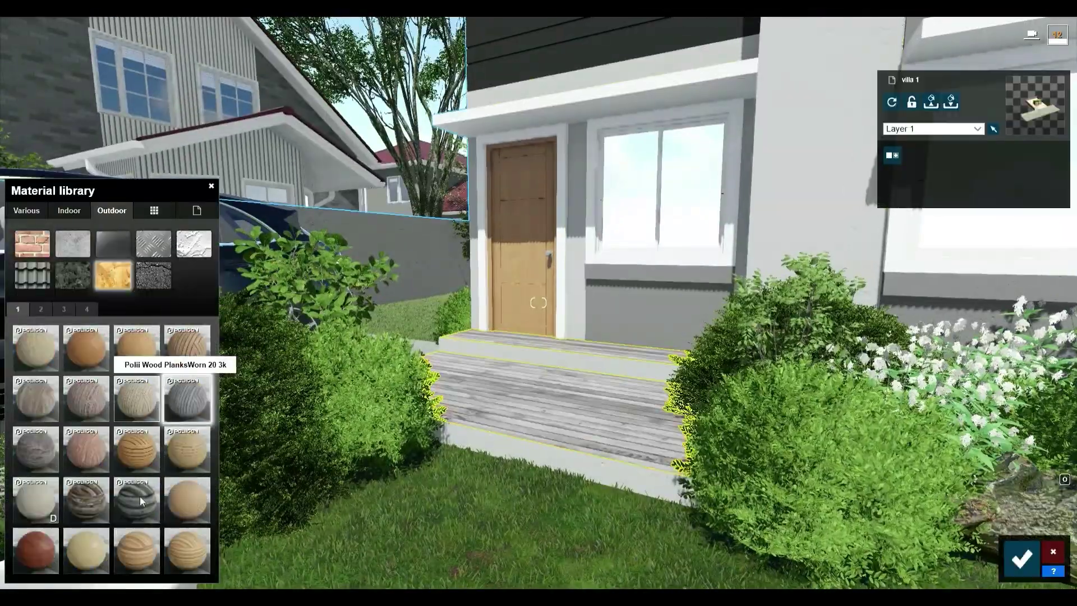
left_click(146, 275)
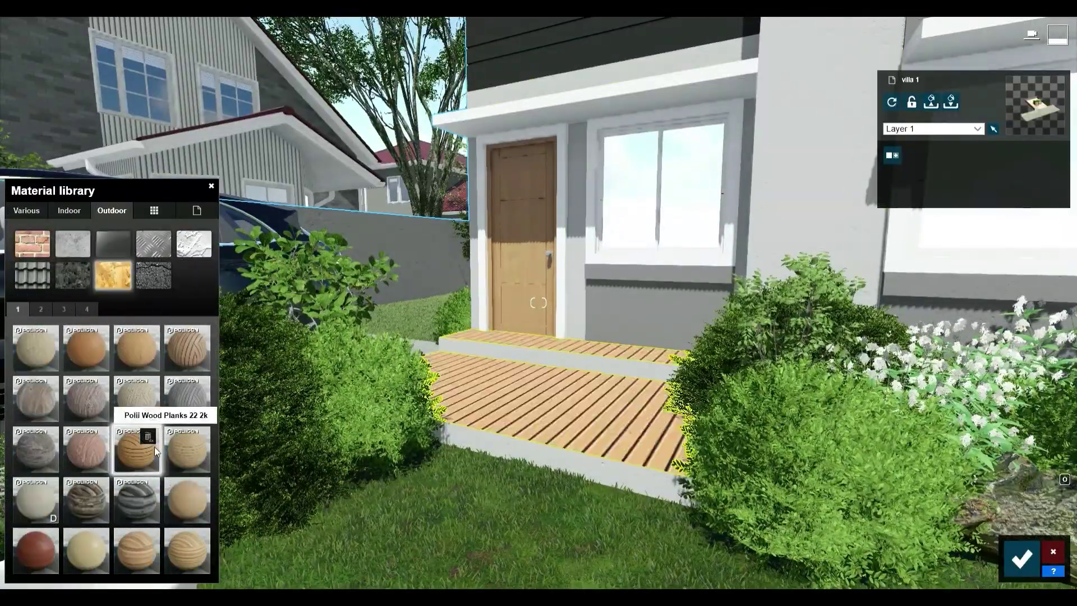
left_click(153, 447)
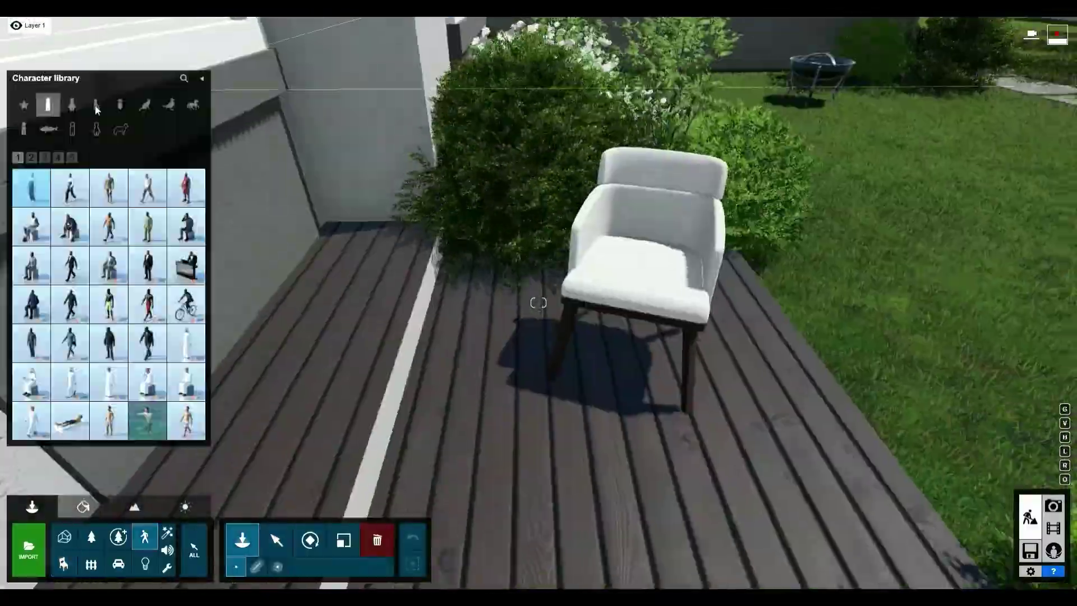
Place a seated woman figure on the chair.
left_click(97, 109)
left_click(29, 186)
left_click(607, 269)
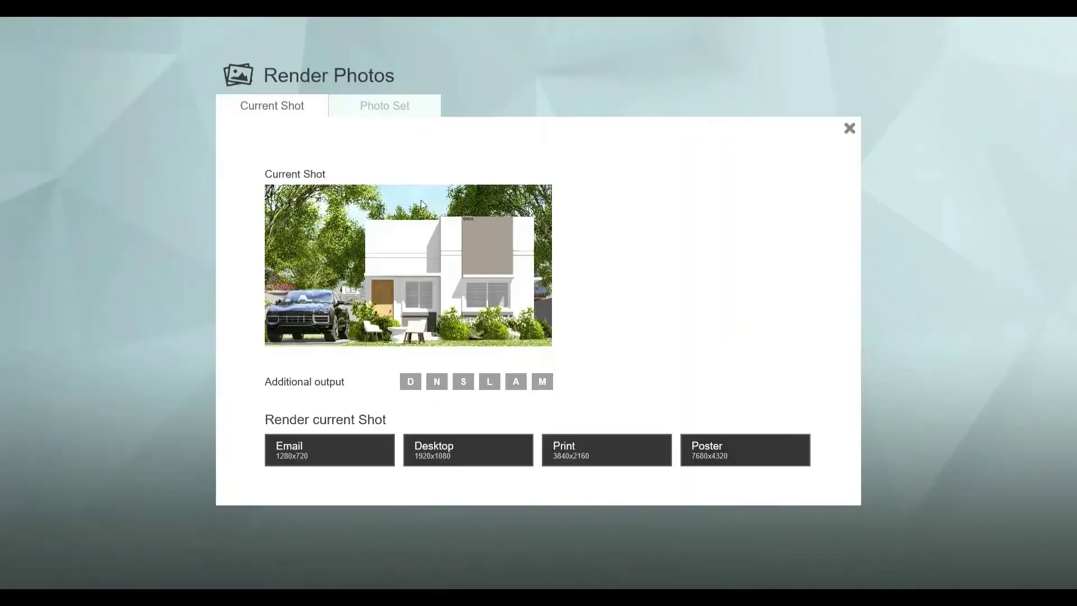
Render the current house view at Desktop size.
left_click(490, 455)
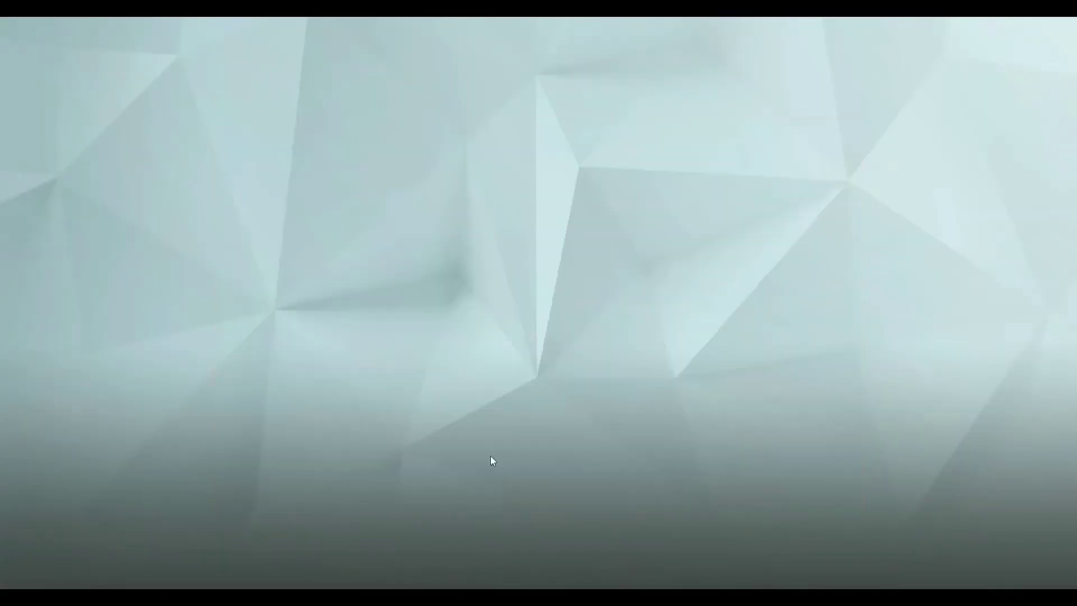